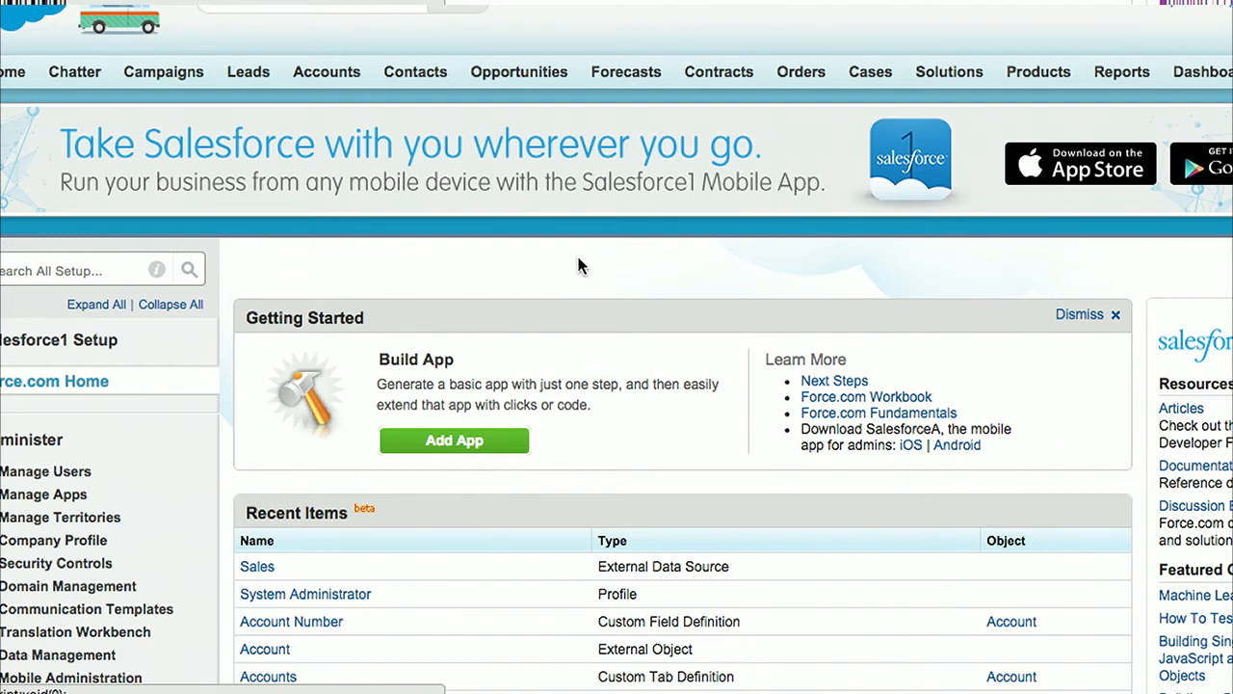
Step: Open the YahooFinanceDataSourceConnection class from the list of Apex classes under Develop in Setup
{"action": "scroll", "coordinate": [581, 264], "scroll_direction": "down", "scroll_amount": 6}
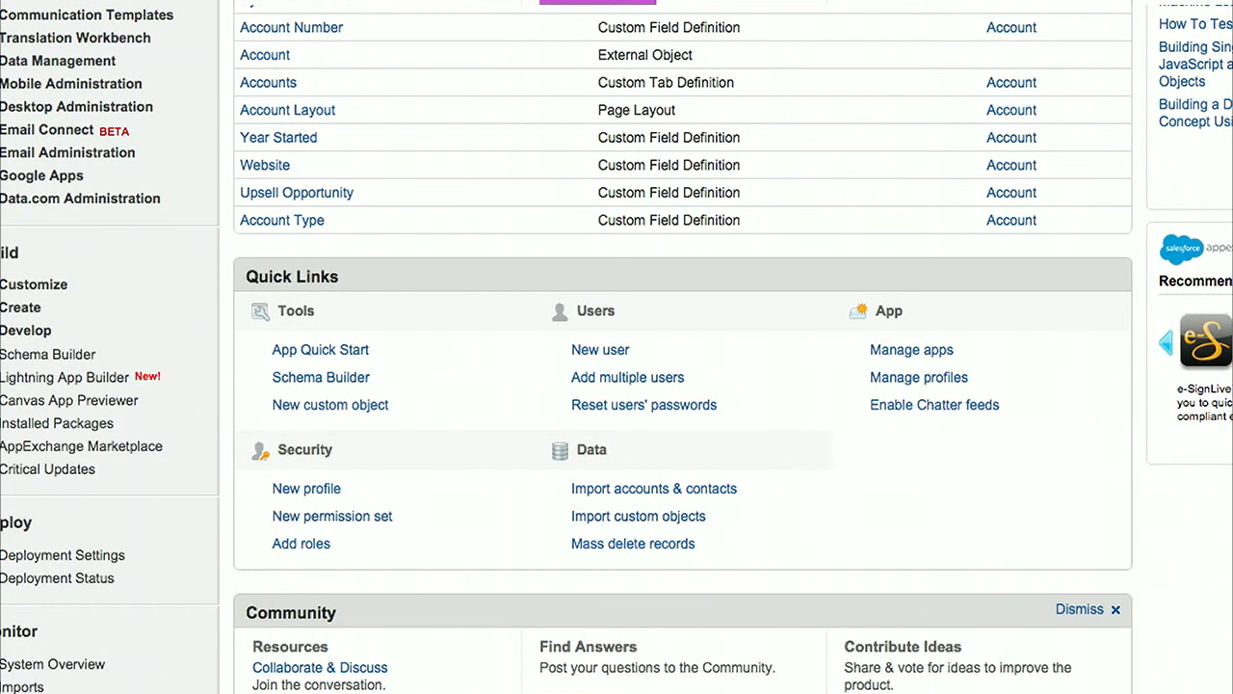
{"action": "left_click", "coordinate": [26, 329]}
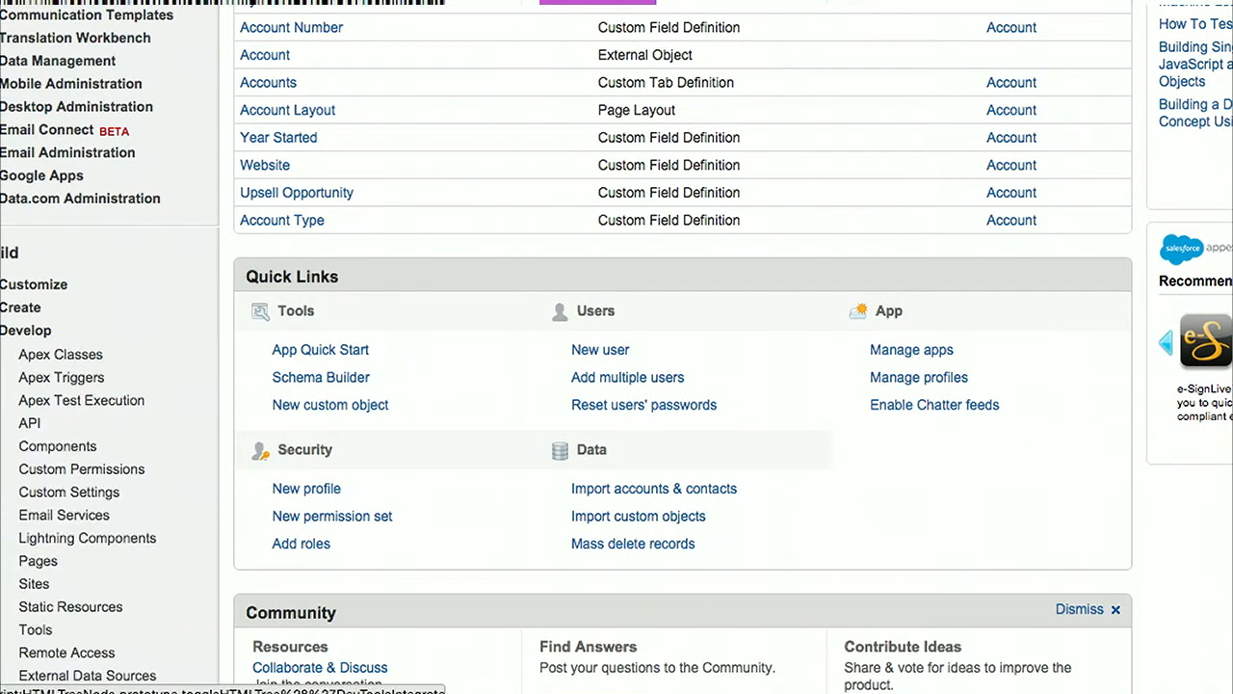
{"action": "left_click", "coordinate": [60, 355]}
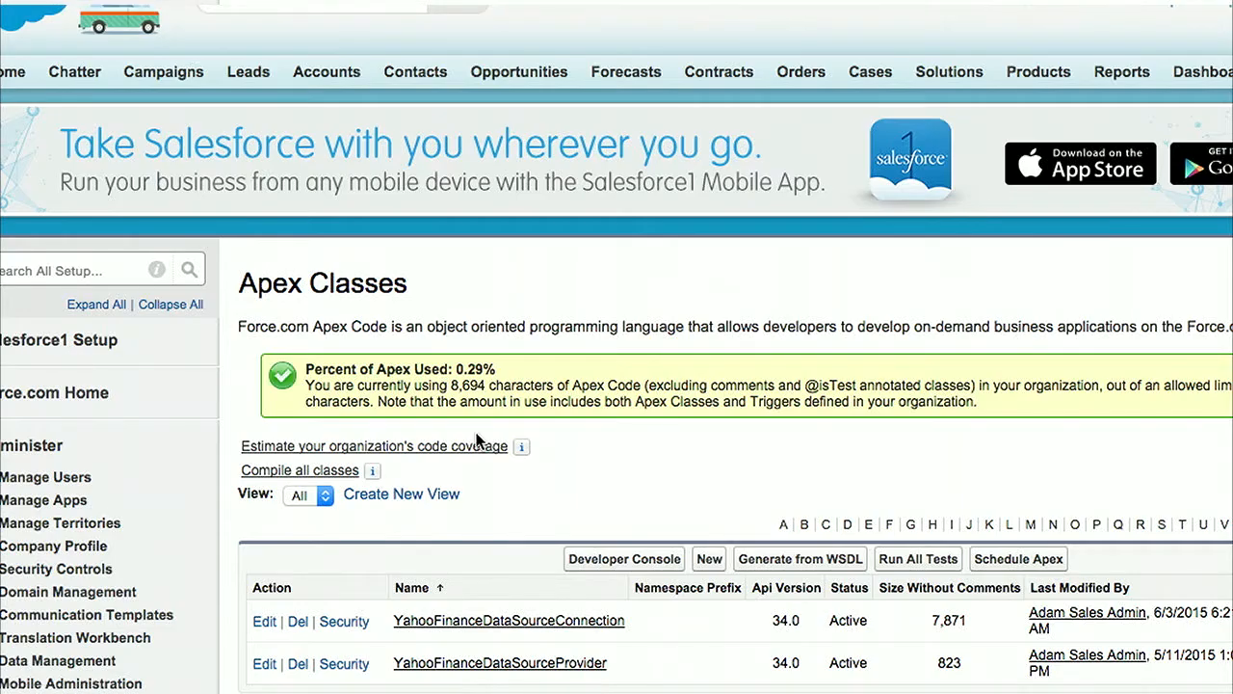
{"action": "scroll", "coordinate": [477, 440], "scroll_direction": "down", "scroll_amount": 2}
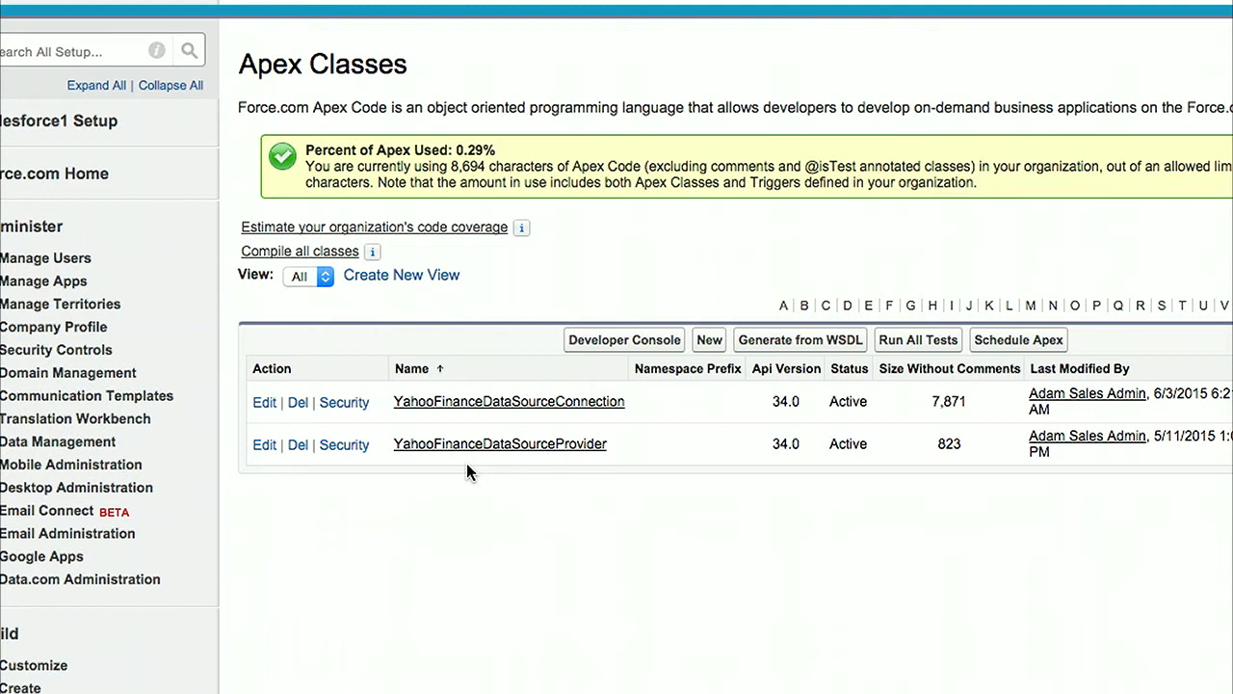
{"action": "left_click", "coordinate": [508, 403]}
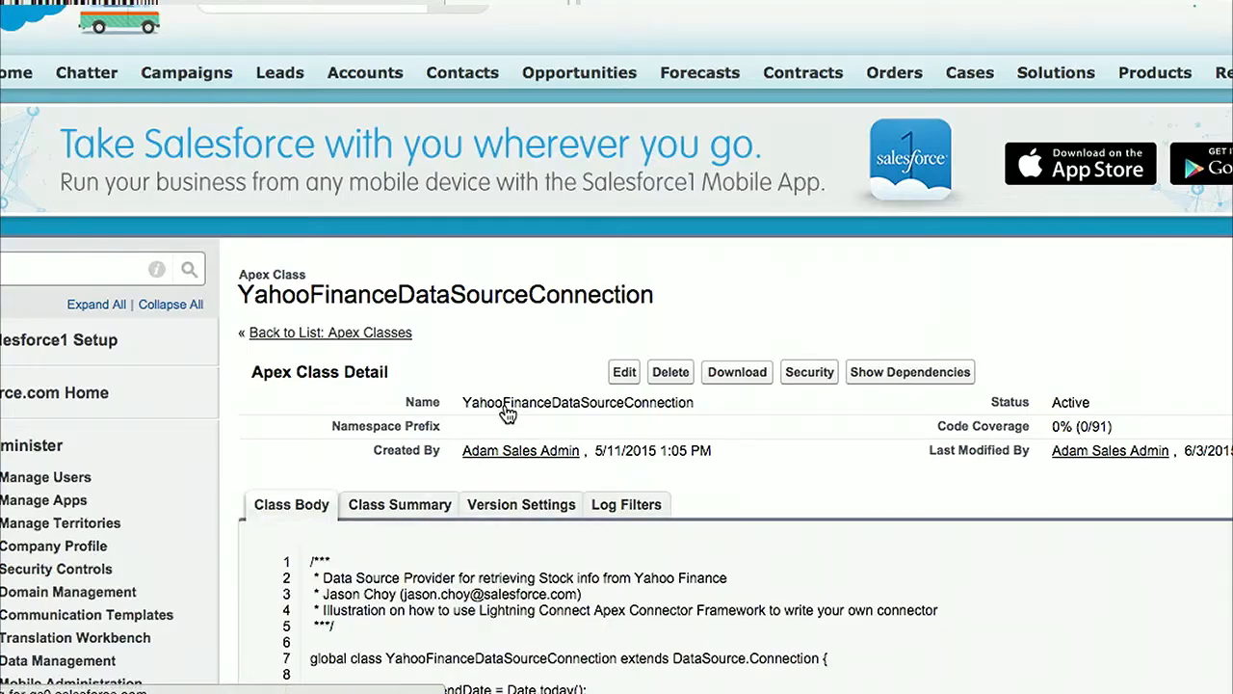
Step: Examine the connection class body, including its sync, query, search and getResult methods, and return to the Apex class list
{"action": "scroll", "coordinate": [812, 572], "scroll_direction": "down", "scroll_amount": 5}
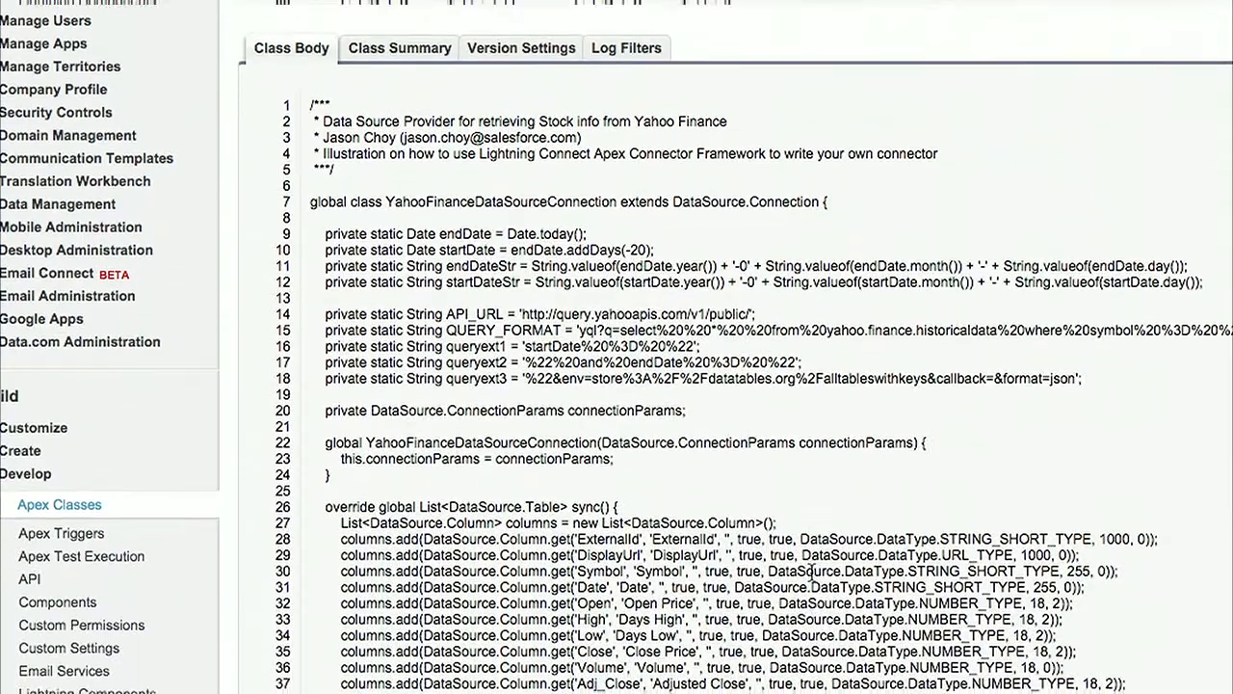
{"action": "scroll", "coordinate": [812, 571], "scroll_direction": "down", "scroll_amount": 2}
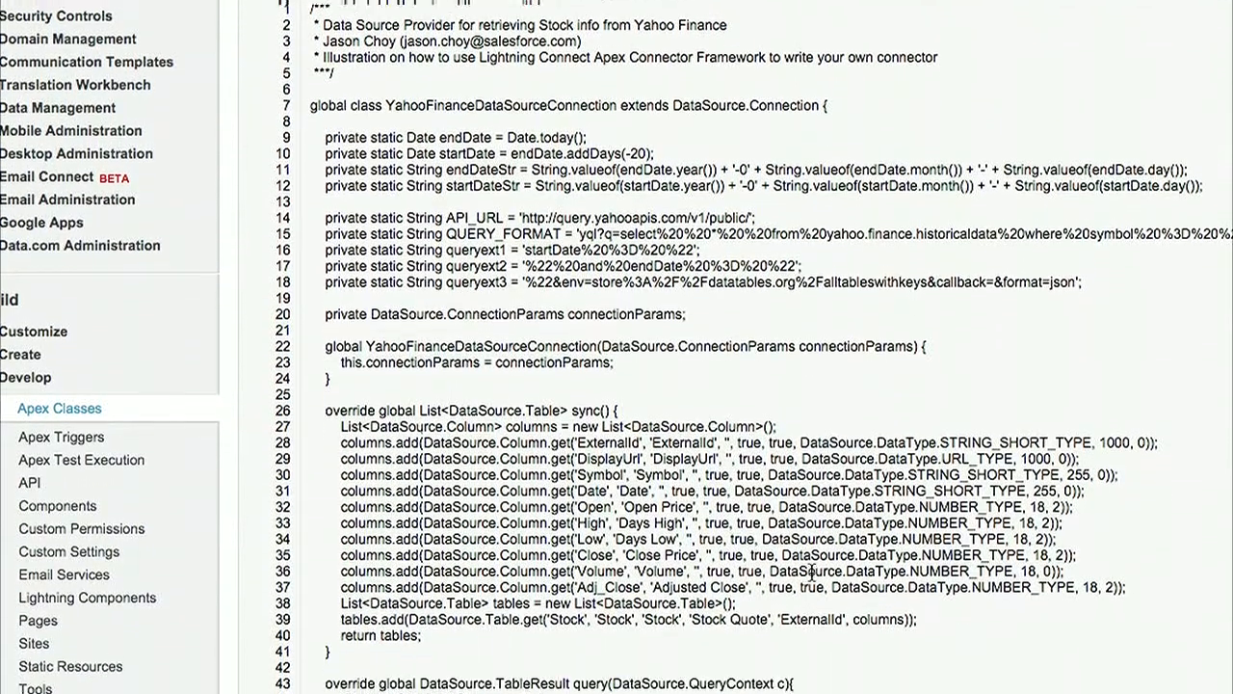
{"action": "scroll", "coordinate": [812, 579], "scroll_direction": "down", "scroll_amount": 4}
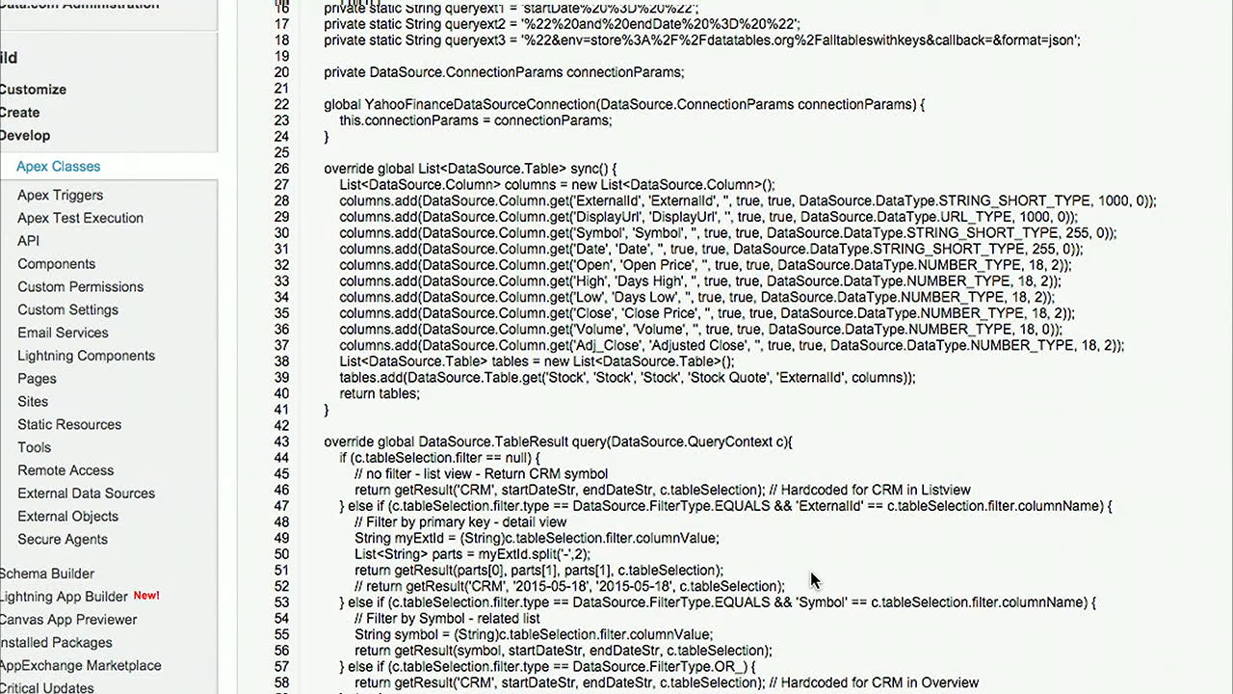
{"action": "scroll", "coordinate": [812, 579], "scroll_direction": "down", "scroll_amount": 3}
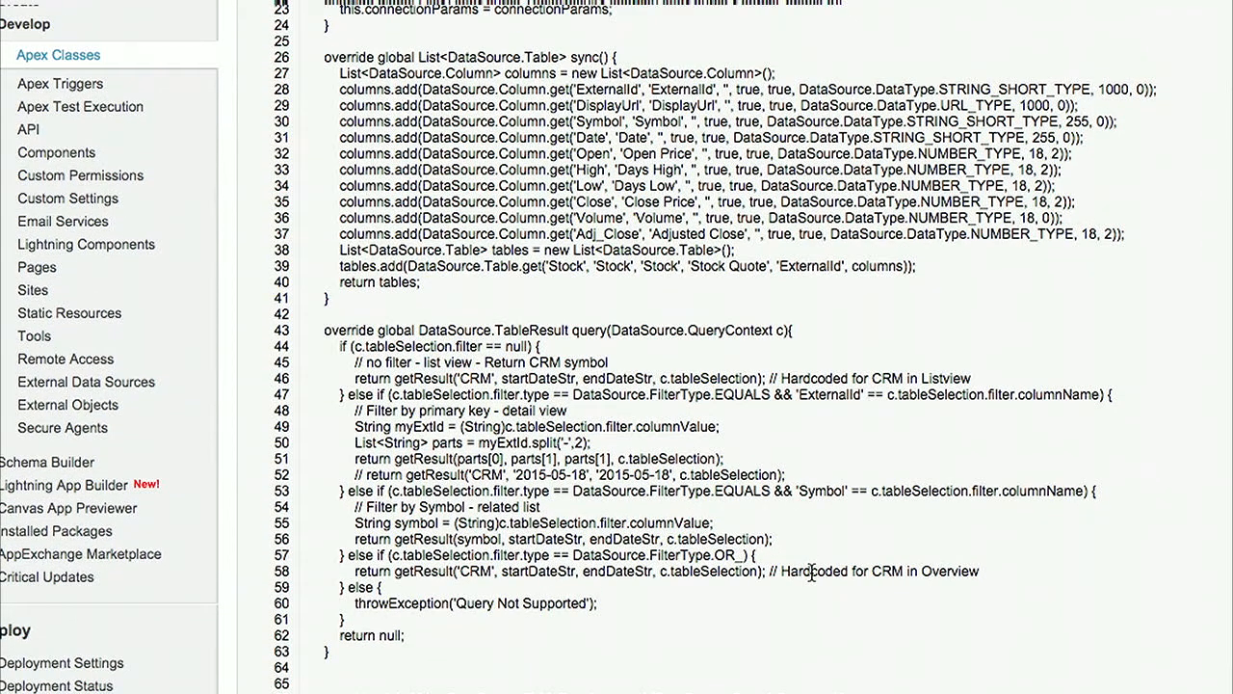
{"action": "scroll", "coordinate": [812, 572], "scroll_direction": "down", "scroll_amount": 3}
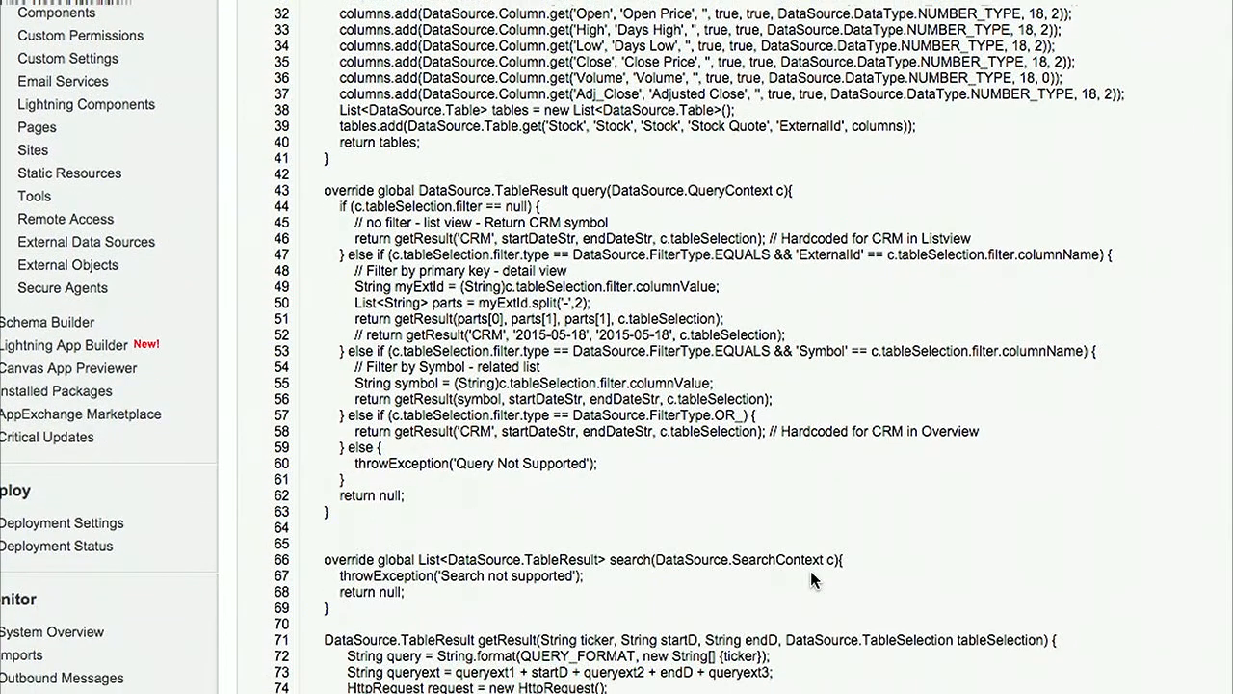
{"action": "scroll", "coordinate": [812, 579], "scroll_direction": "down", "scroll_amount": 12}
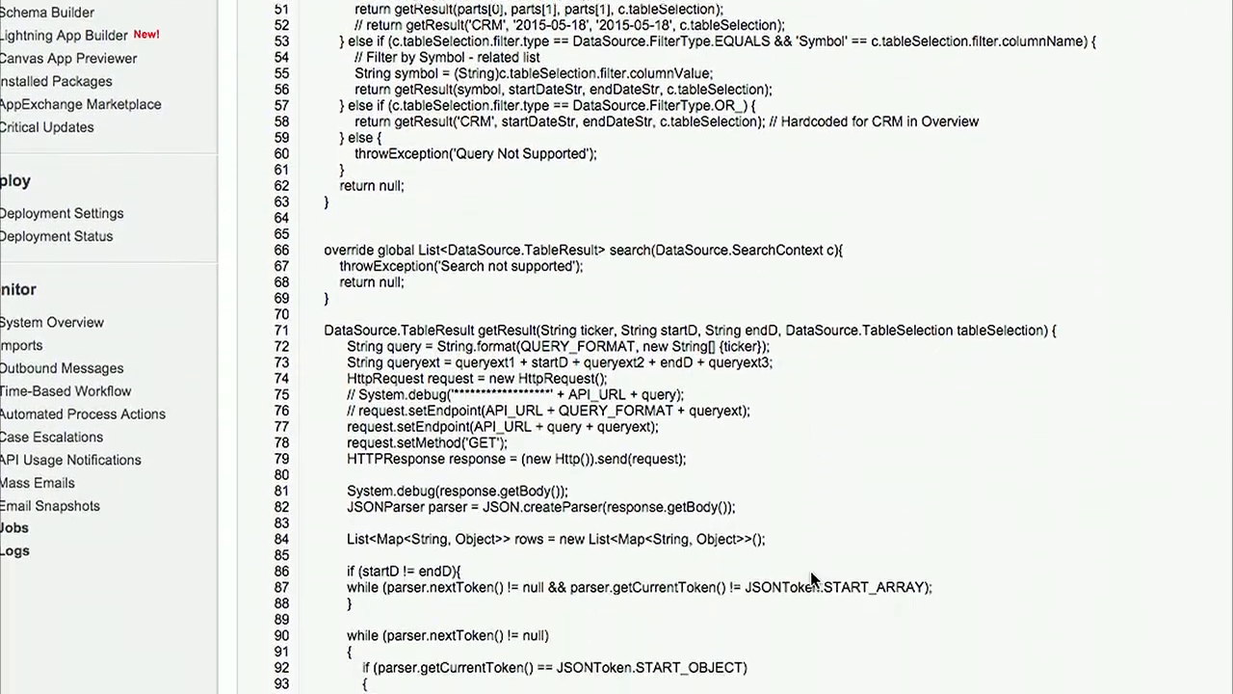
{"action": "scroll", "coordinate": [812, 579], "scroll_direction": "down", "scroll_amount": 10}
{"action": "scroll", "coordinate": [812, 579], "scroll_direction": "up", "scroll_amount": 20}
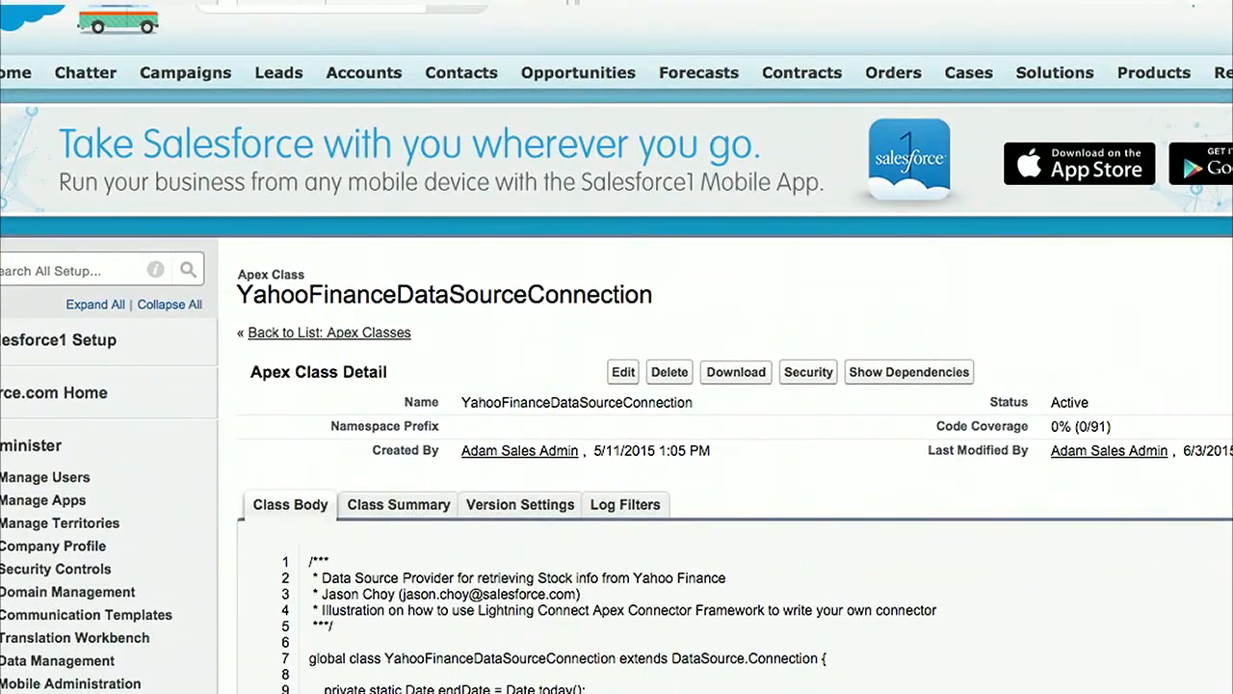
{"action": "left_click", "coordinate": [3, 3]}
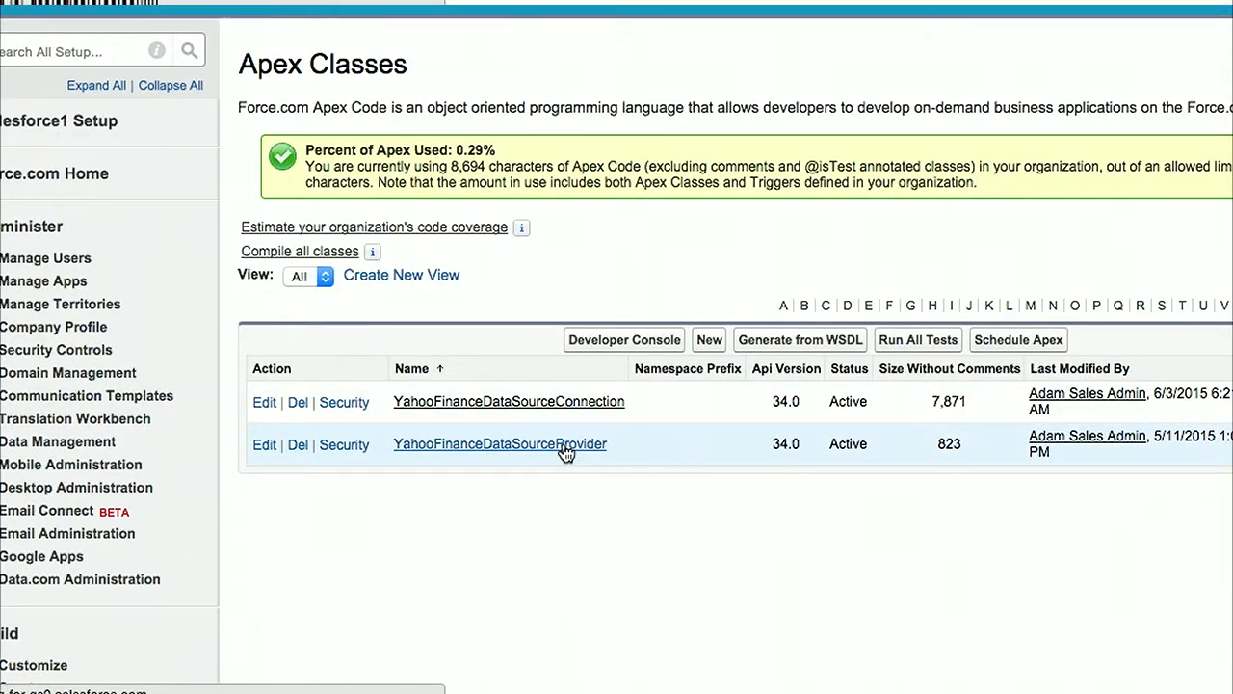
Step: Review the code of the YahooFinanceDataSourceProvider class and return to the Apex class list
{"action": "left_click", "coordinate": [572, 443]}
{"action": "scroll", "coordinate": [677, 653], "scroll_direction": "down", "scroll_amount": 6}
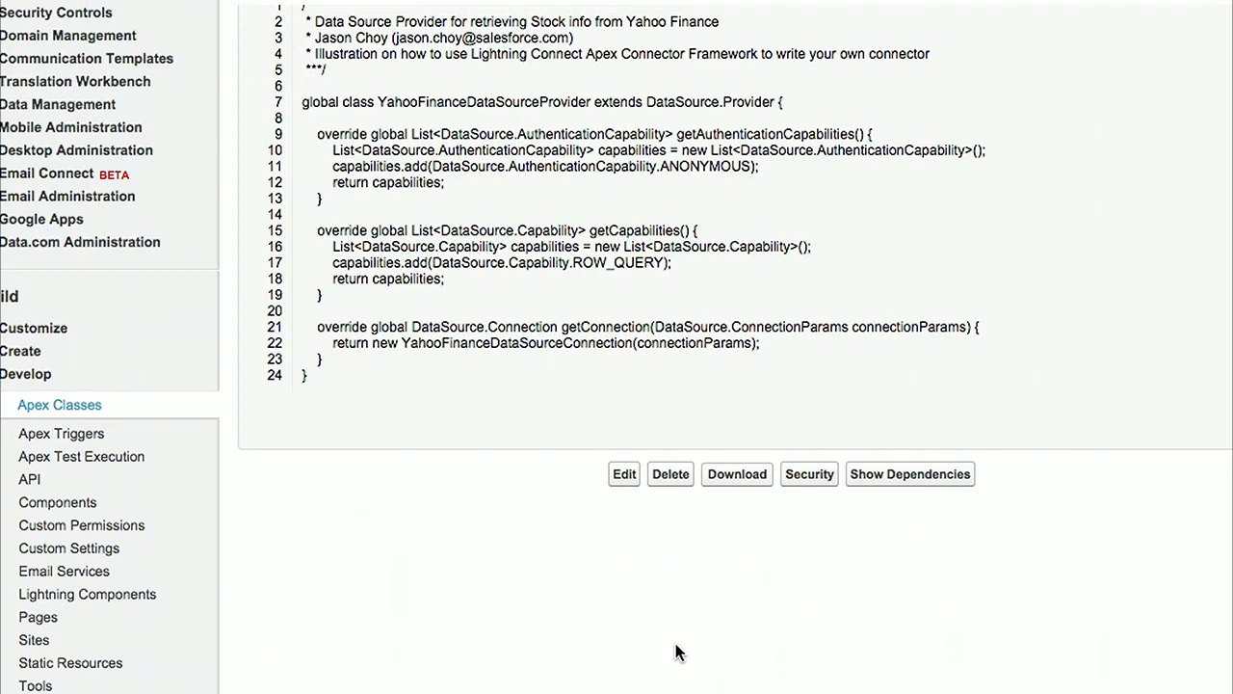
{"action": "scroll", "coordinate": [677, 652], "scroll_direction": "up", "scroll_amount": 6}
{"action": "key", "text": "super+Left"}
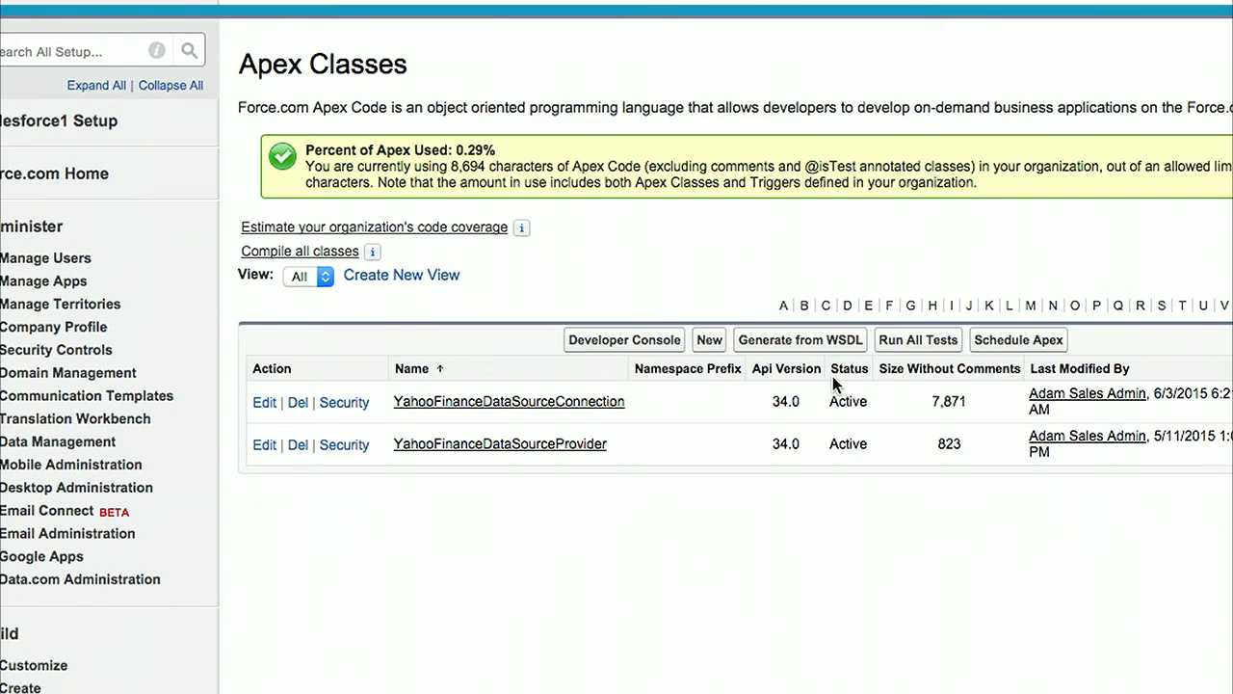
Step: Search Setup for "exter" and open the External Data Sources page
{"action": "scroll", "coordinate": [441, 569], "scroll_direction": "down", "scroll_amount": 6}
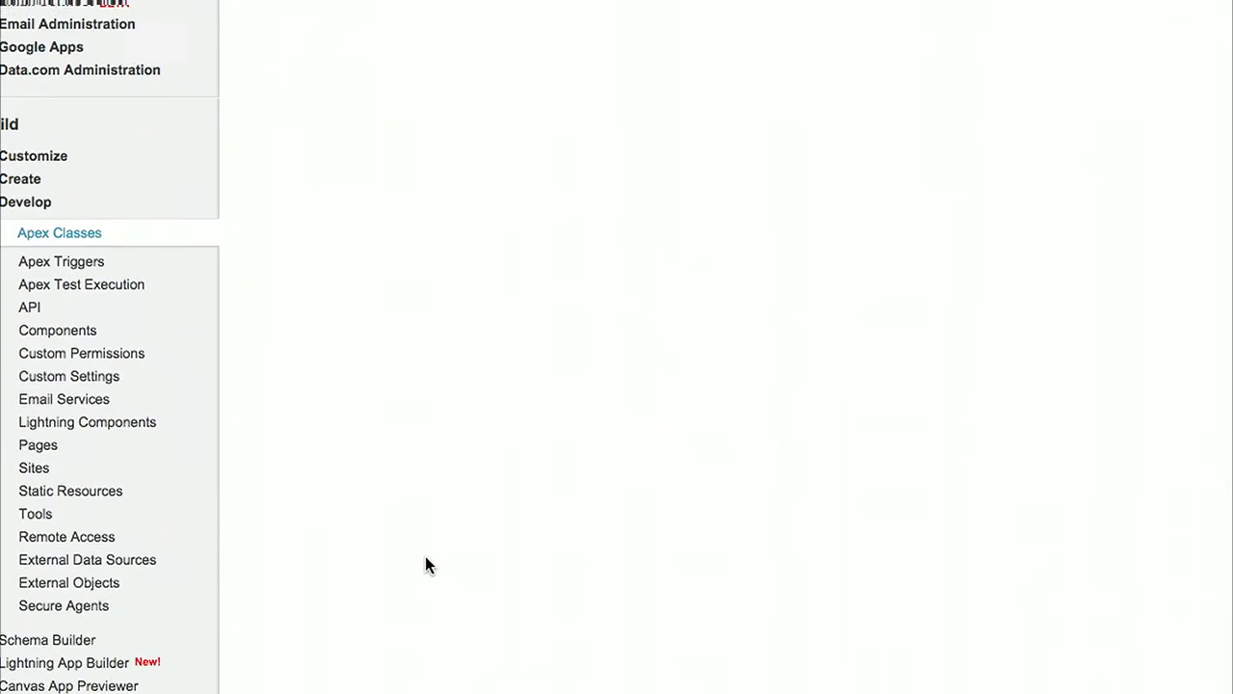
{"action": "scroll", "coordinate": [425, 556], "scroll_direction": "up", "scroll_amount": 9}
{"action": "left_click", "coordinate": [63, 270]}
{"action": "type", "text": "ext"}
{"action": "type", "text": "er"}
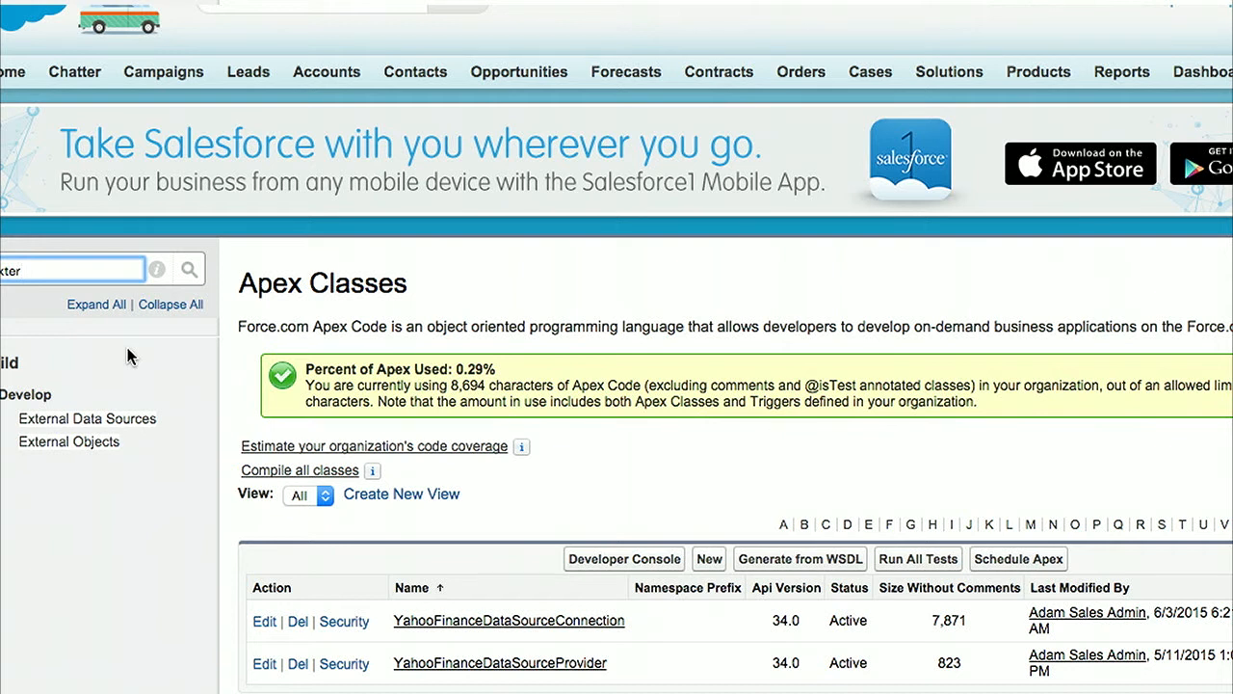
{"action": "left_click", "coordinate": [108, 420]}
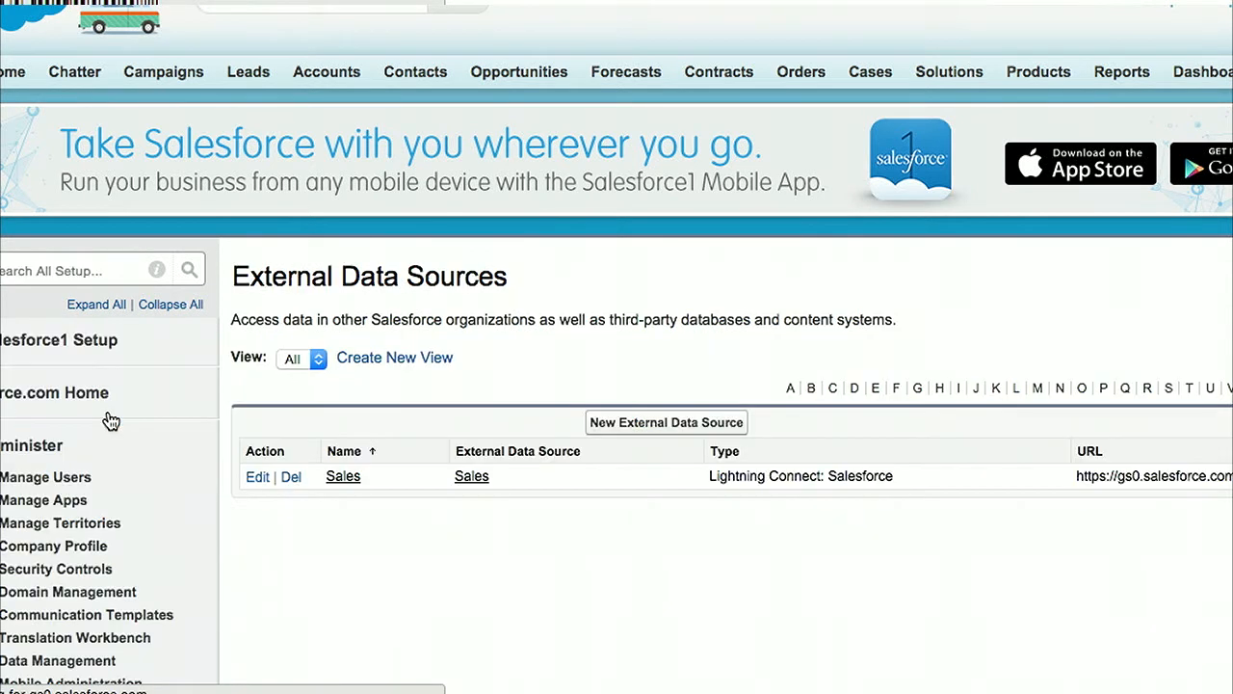
Step: Start a new external data source with the label Yahoo Finance and the name Yahoo_Finance
{"action": "left_click", "coordinate": [651, 422]}
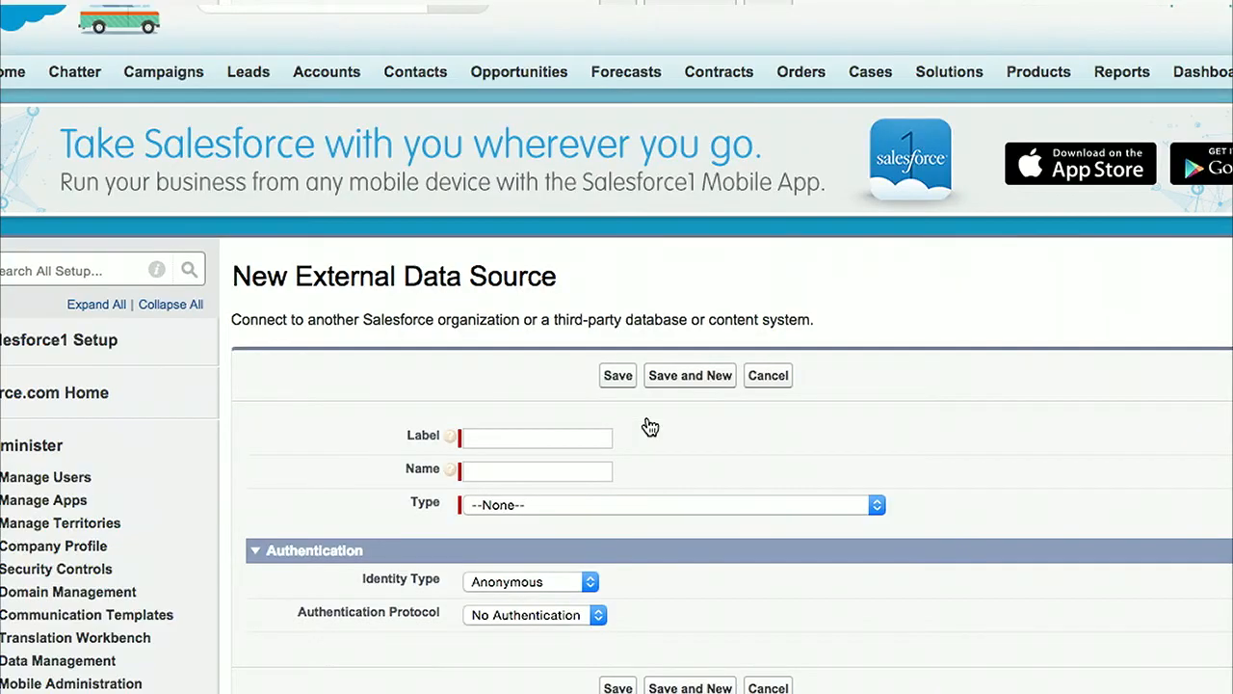
{"action": "left_click", "coordinate": [575, 435]}
{"action": "type", "text": "Yahoo Finance"}
{"action": "key", "text": "Tab"}
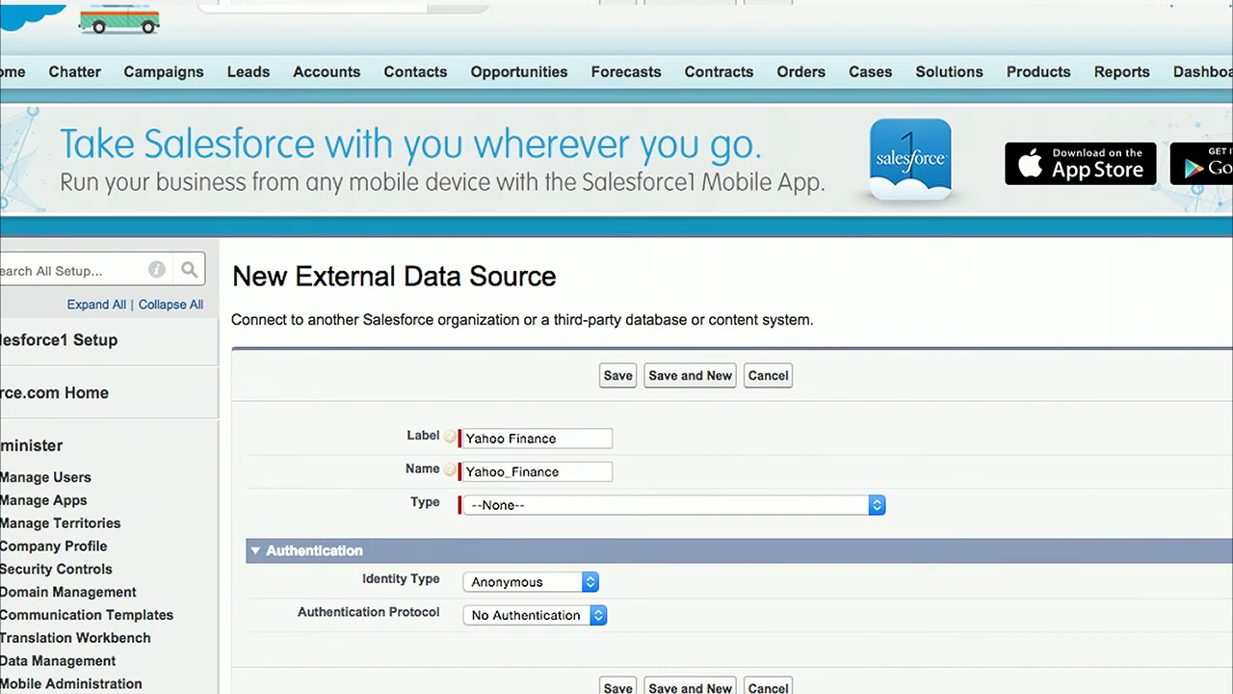
Step: Set the type to Lightning Connect: Custom—YahooFinanceDataSourceProvider, keep Anonymous identity and No Authentication, and save the data source
{"action": "left_click", "coordinate": [660, 502]}
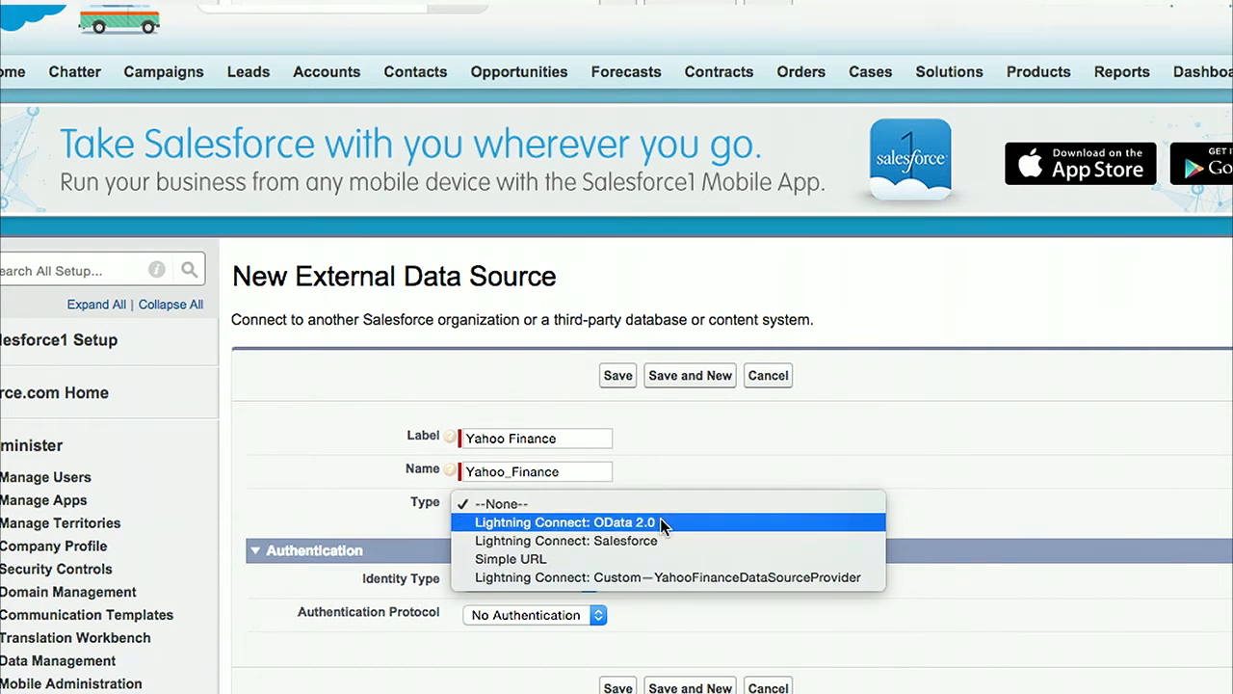
{"action": "left_click", "coordinate": [652, 576]}
{"action": "scroll", "coordinate": [675, 578], "scroll_direction": "down", "scroll_amount": 5}
{"action": "left_click", "coordinate": [549, 334]}
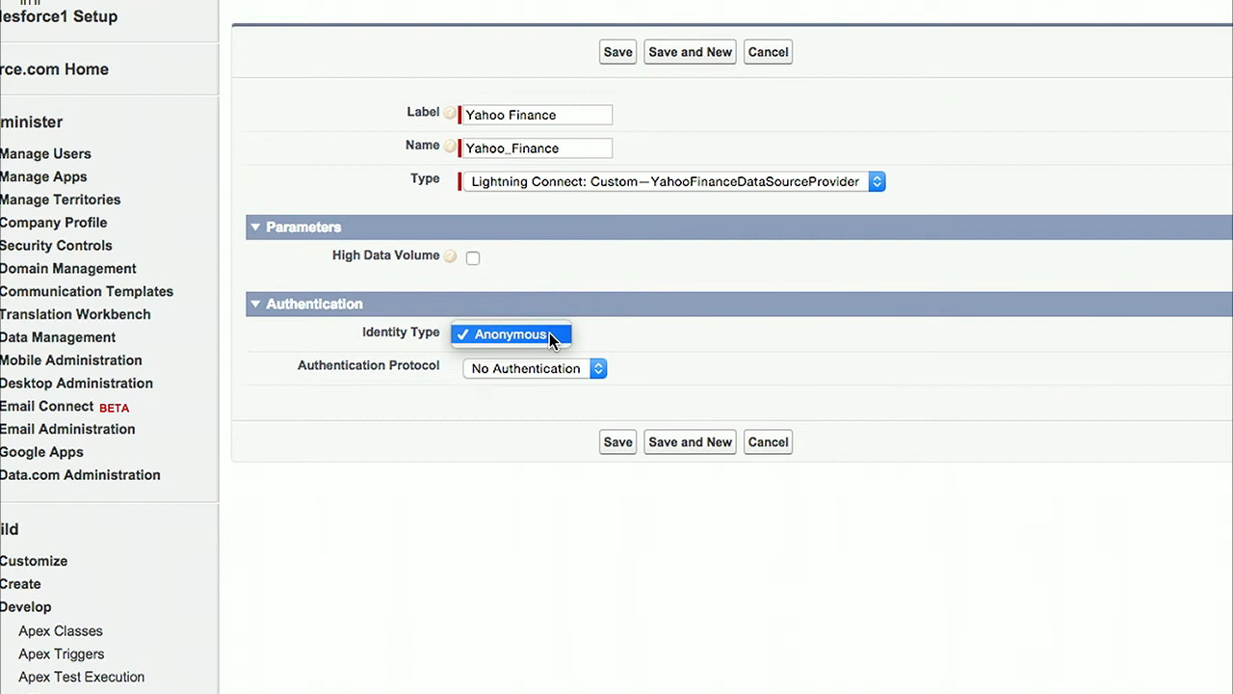
{"action": "left_click", "coordinate": [549, 334]}
{"action": "left_click", "coordinate": [585, 368]}
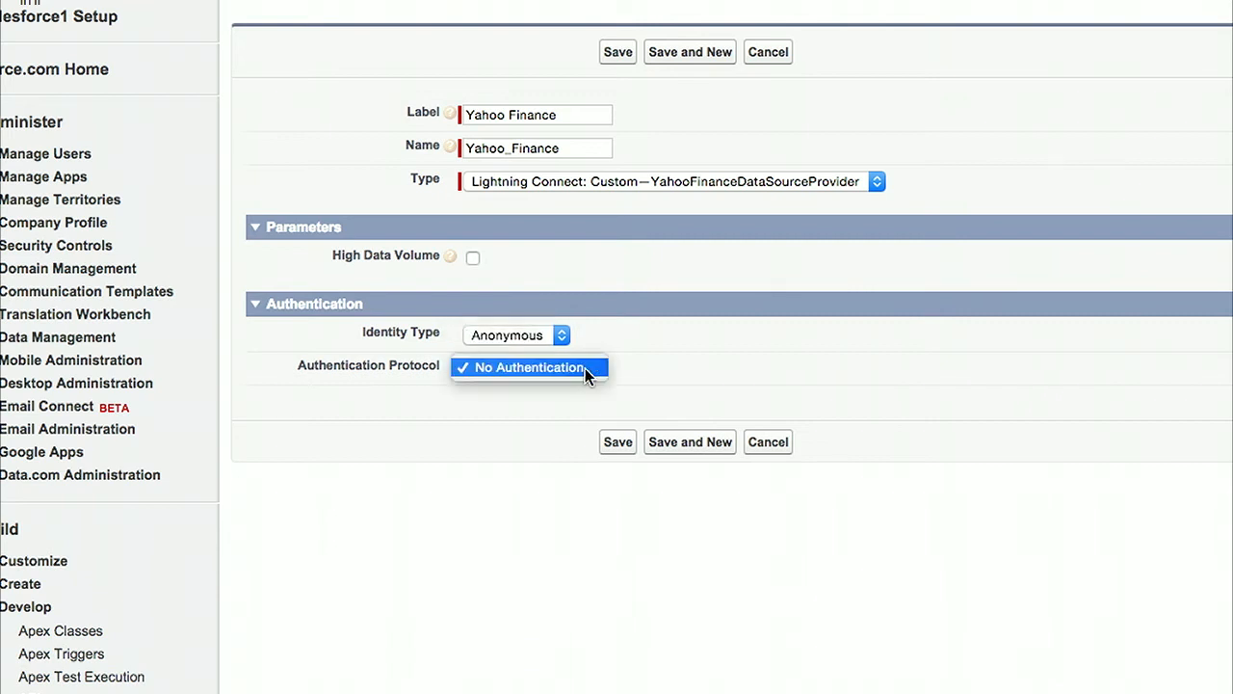
{"action": "left_click", "coordinate": [664, 357]}
{"action": "left_click", "coordinate": [628, 443]}
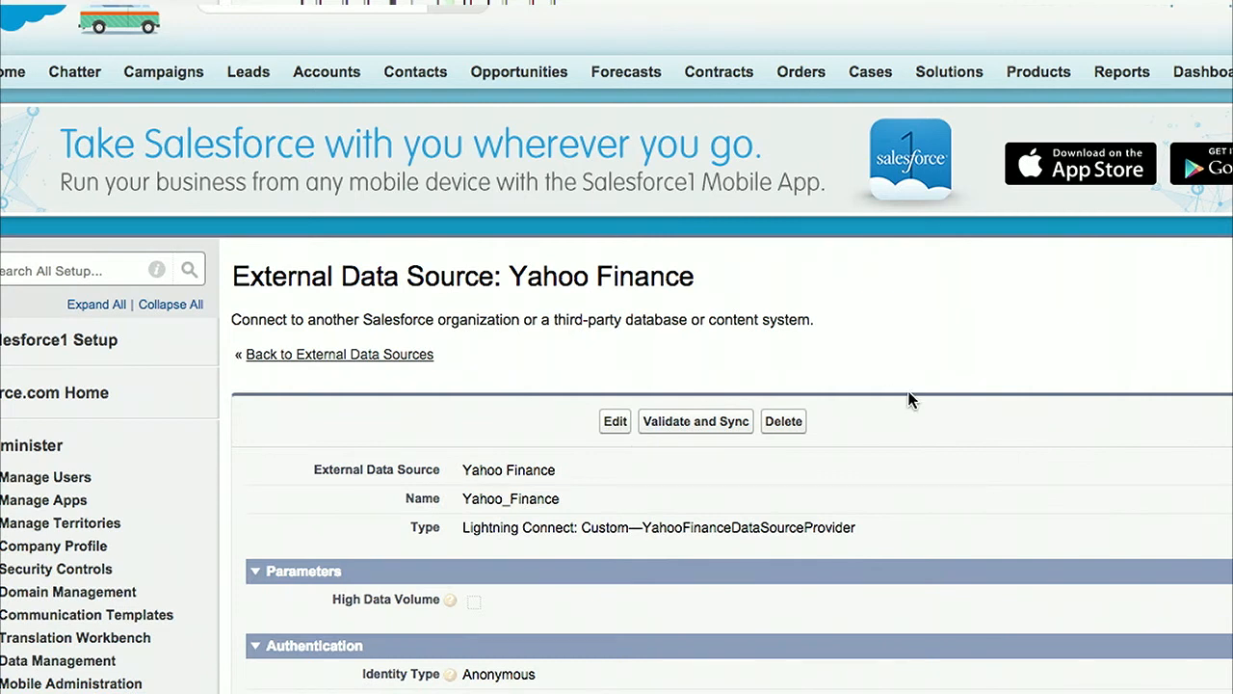
Step: Validate the Yahoo Finance data source and sync its Stock table
{"action": "scroll", "coordinate": [909, 398], "scroll_direction": "down", "scroll_amount": 3}
{"action": "scroll", "coordinate": [909, 399], "scroll_direction": "up", "scroll_amount": 1}
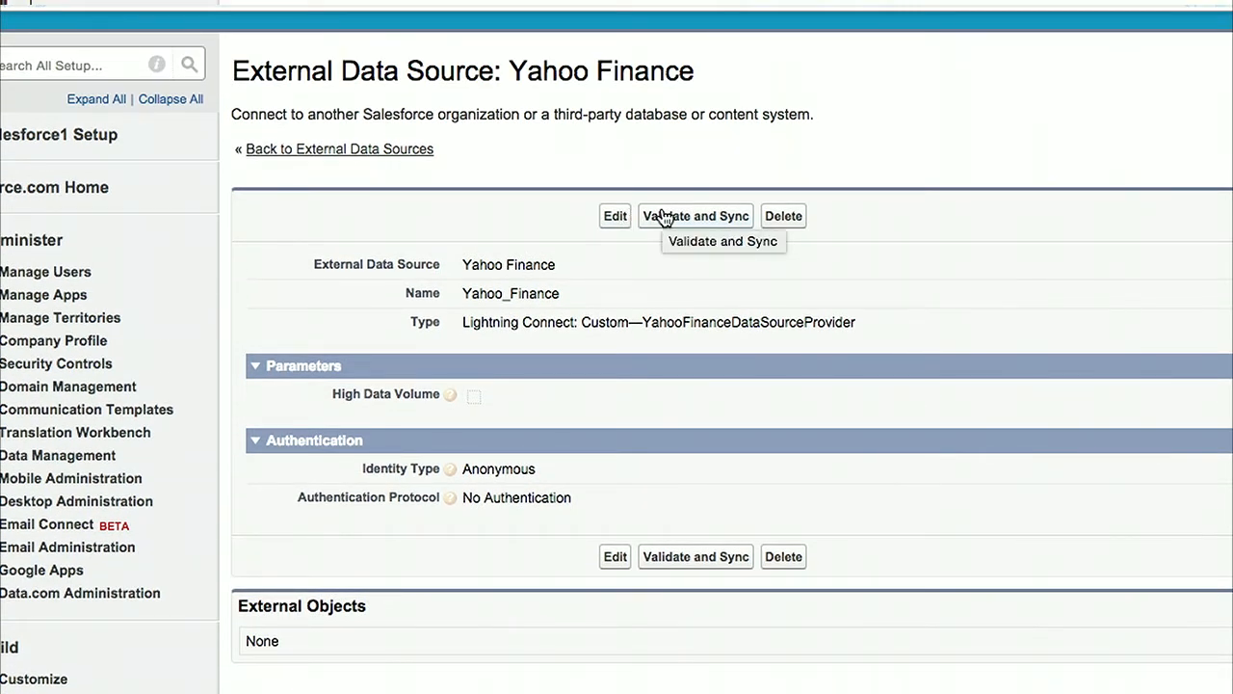
{"action": "left_click", "coordinate": [664, 218]}
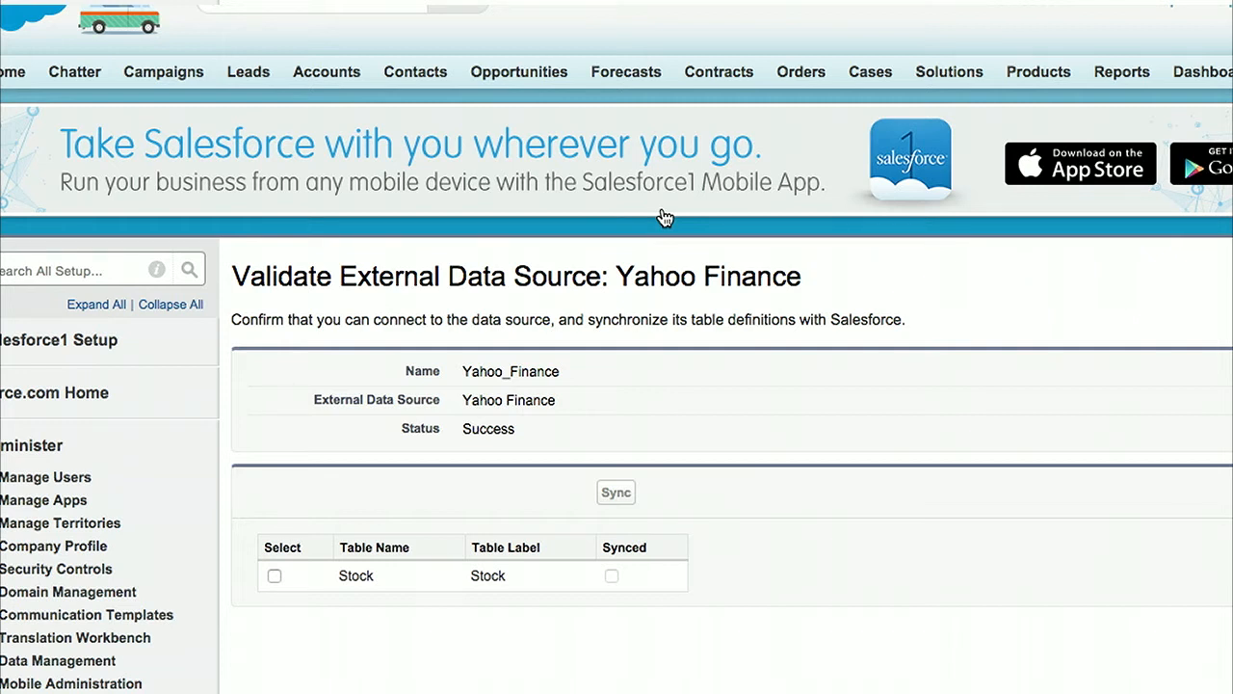
{"action": "scroll", "coordinate": [683, 324], "scroll_direction": "down", "scroll_amount": 1}
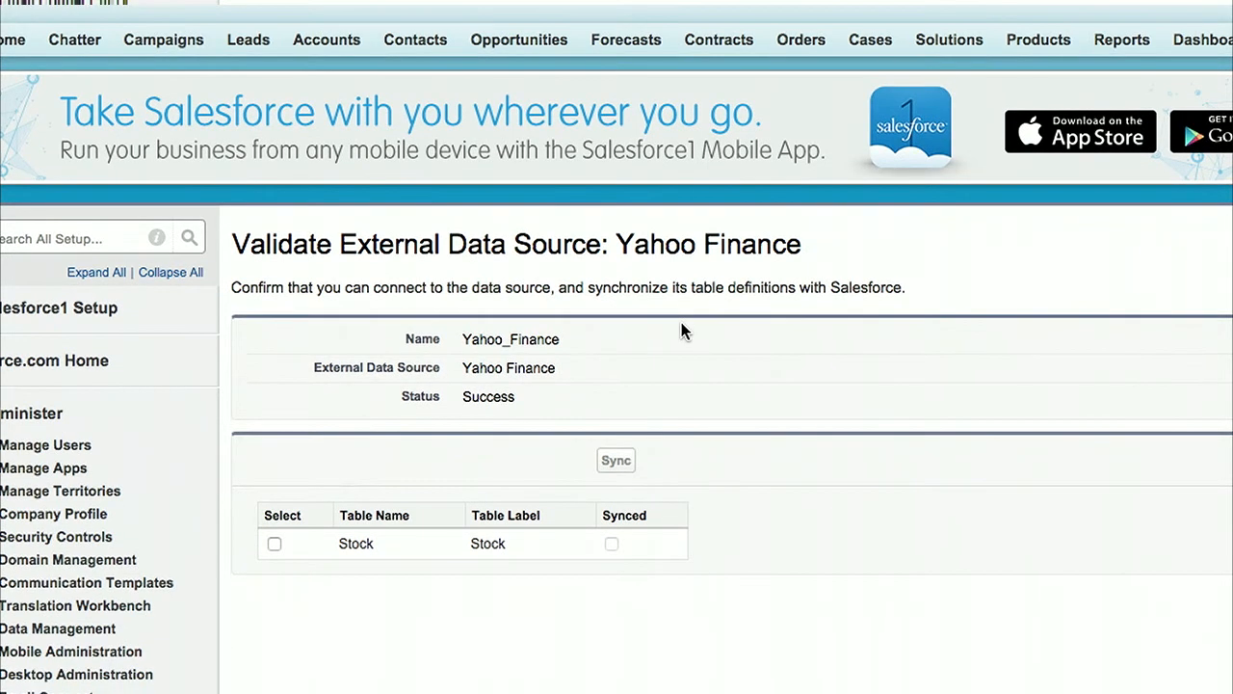
{"action": "scroll", "coordinate": [287, 511], "scroll_direction": "down", "scroll_amount": 5}
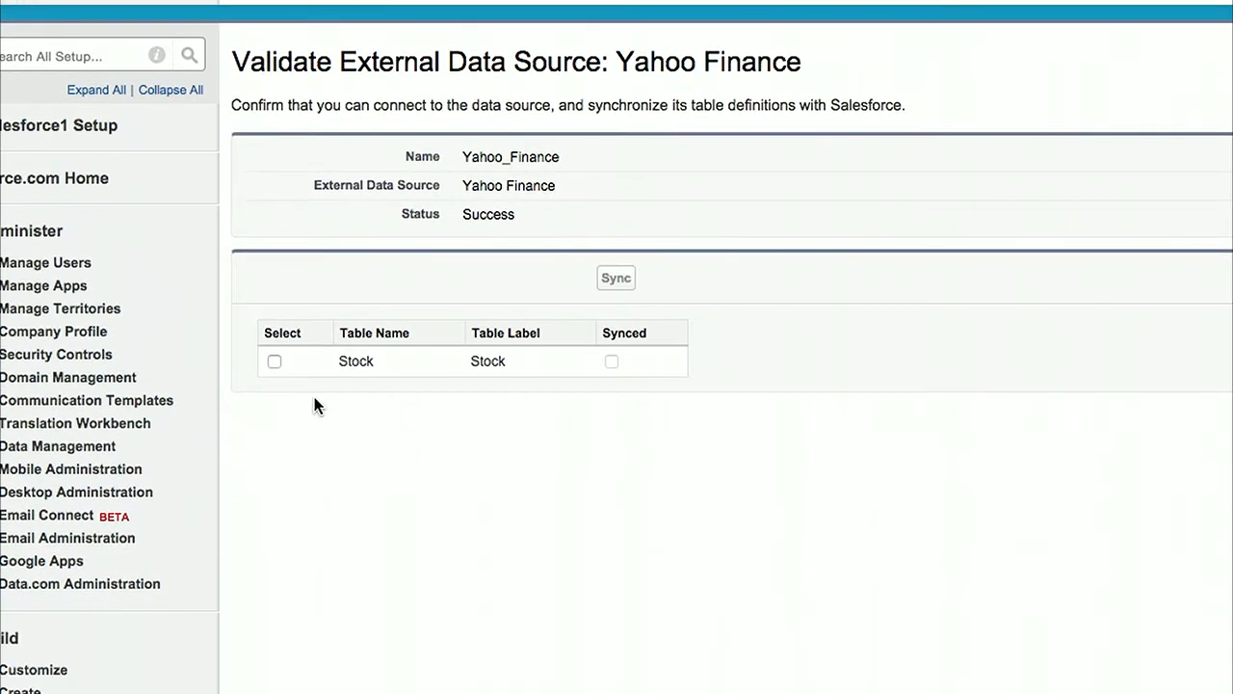
{"action": "left_click", "coordinate": [272, 361]}
{"action": "left_click", "coordinate": [617, 279]}
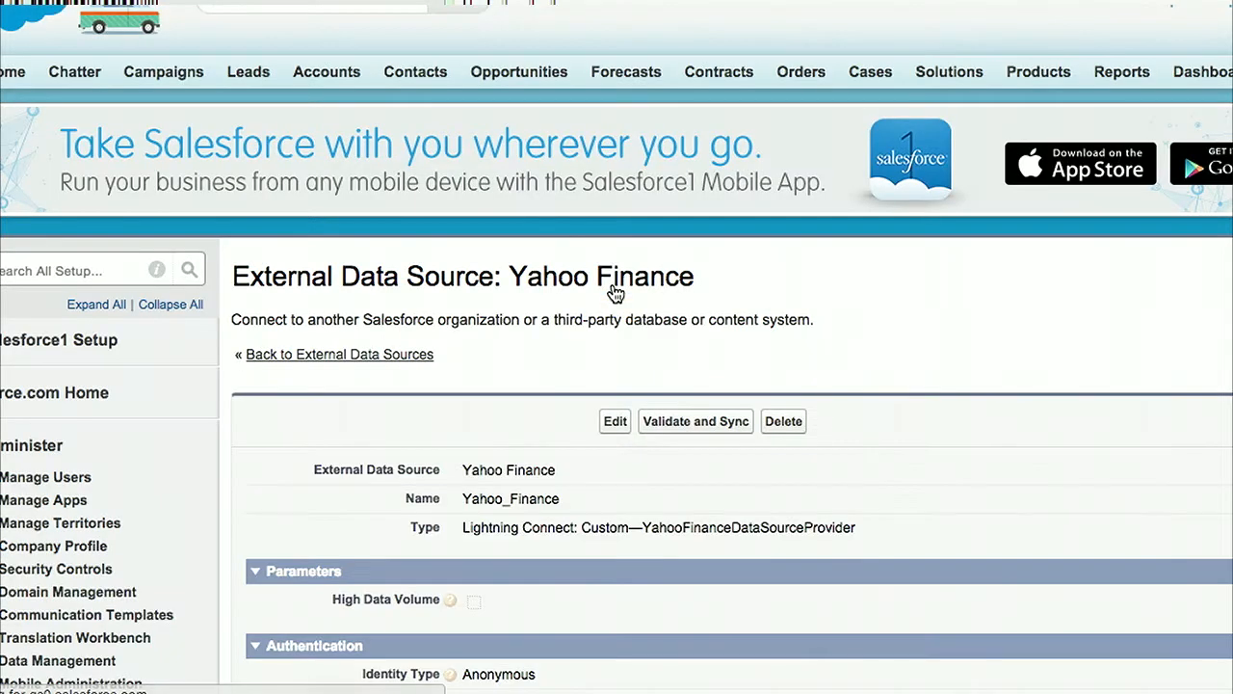
Step: Open the Stock external object and examine its definition, standard fields and custom fields
{"action": "scroll", "coordinate": [616, 293], "scroll_direction": "down", "scroll_amount": 3}
{"action": "scroll", "coordinate": [616, 293], "scroll_direction": "down", "scroll_amount": 8}
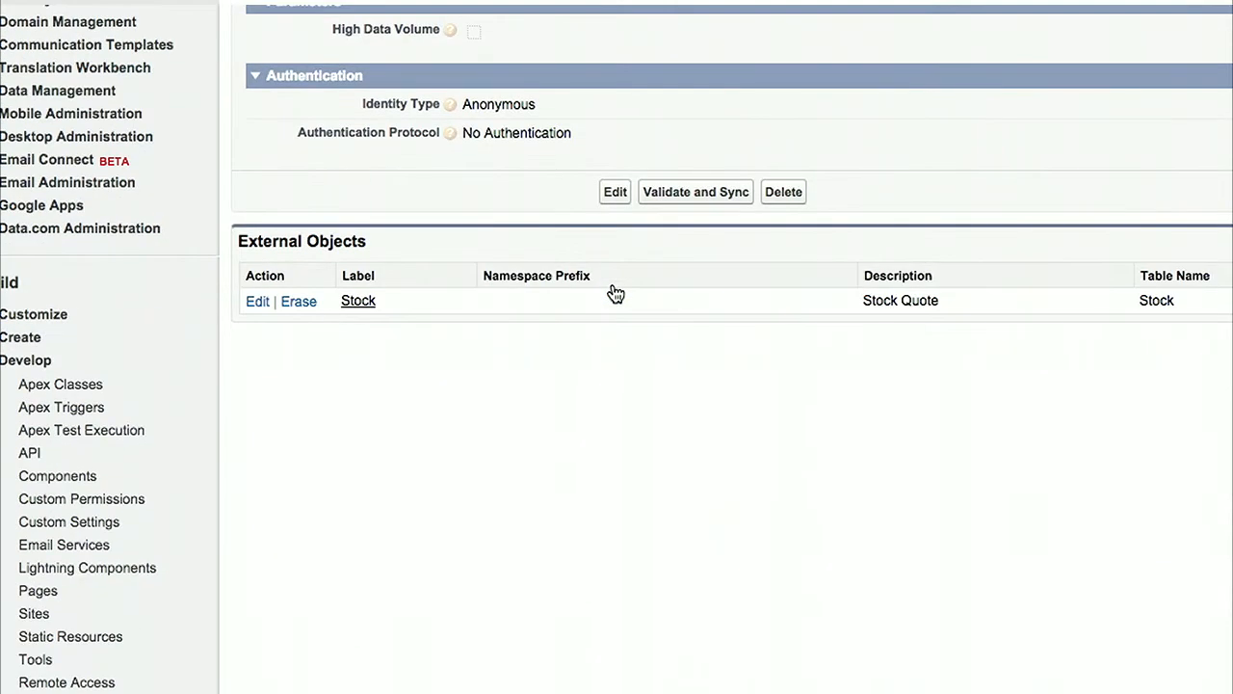
{"action": "left_click", "coordinate": [357, 304]}
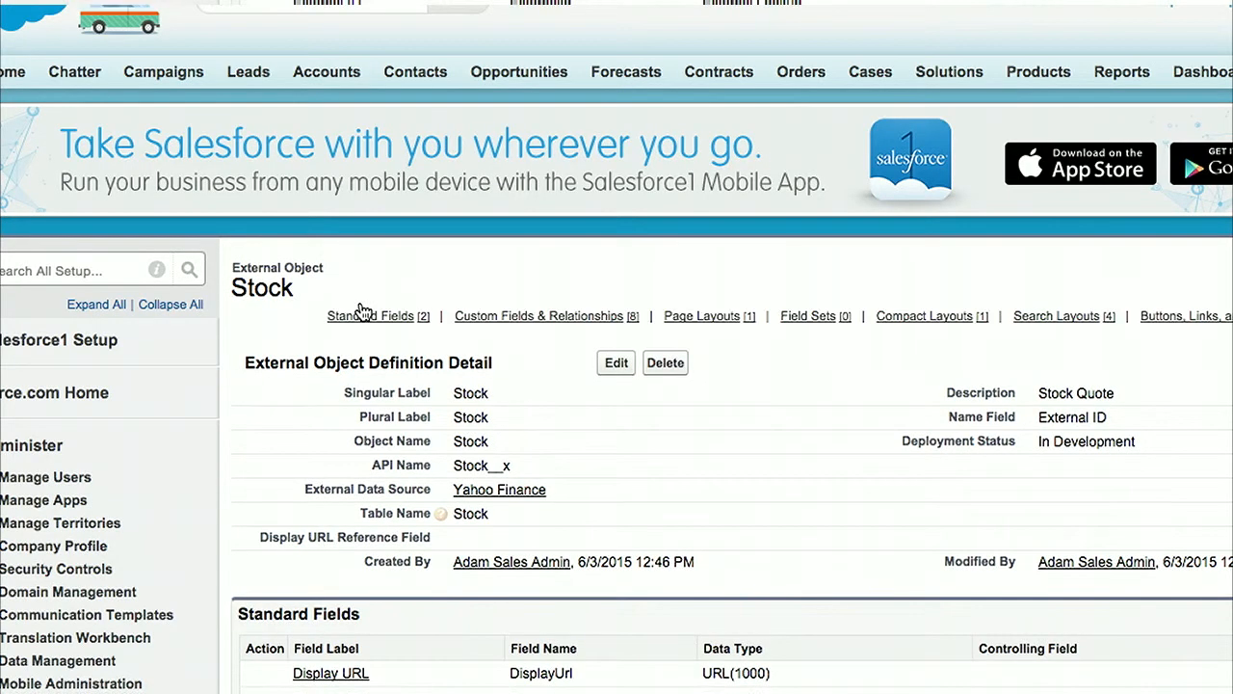
{"action": "scroll", "coordinate": [725, 570], "scroll_direction": "down", "scroll_amount": 4}
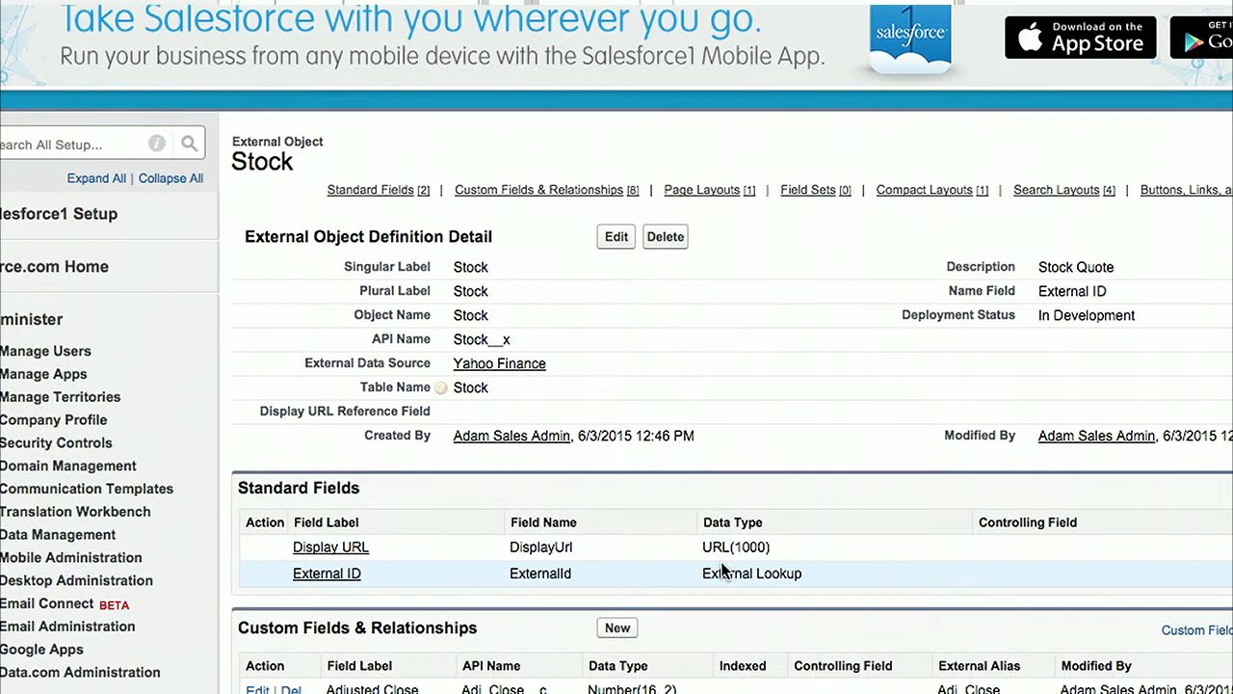
{"action": "scroll", "coordinate": [725, 571], "scroll_direction": "down", "scroll_amount": 1}
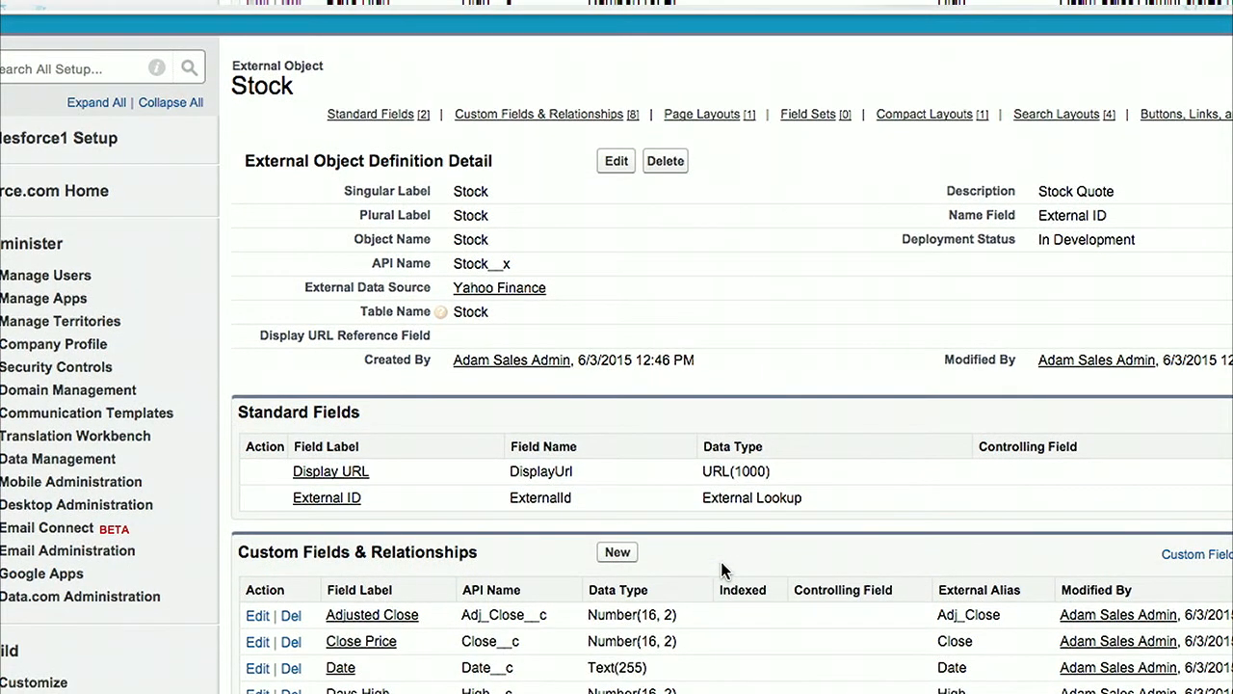
{"action": "scroll", "coordinate": [724, 570], "scroll_direction": "down", "scroll_amount": 1}
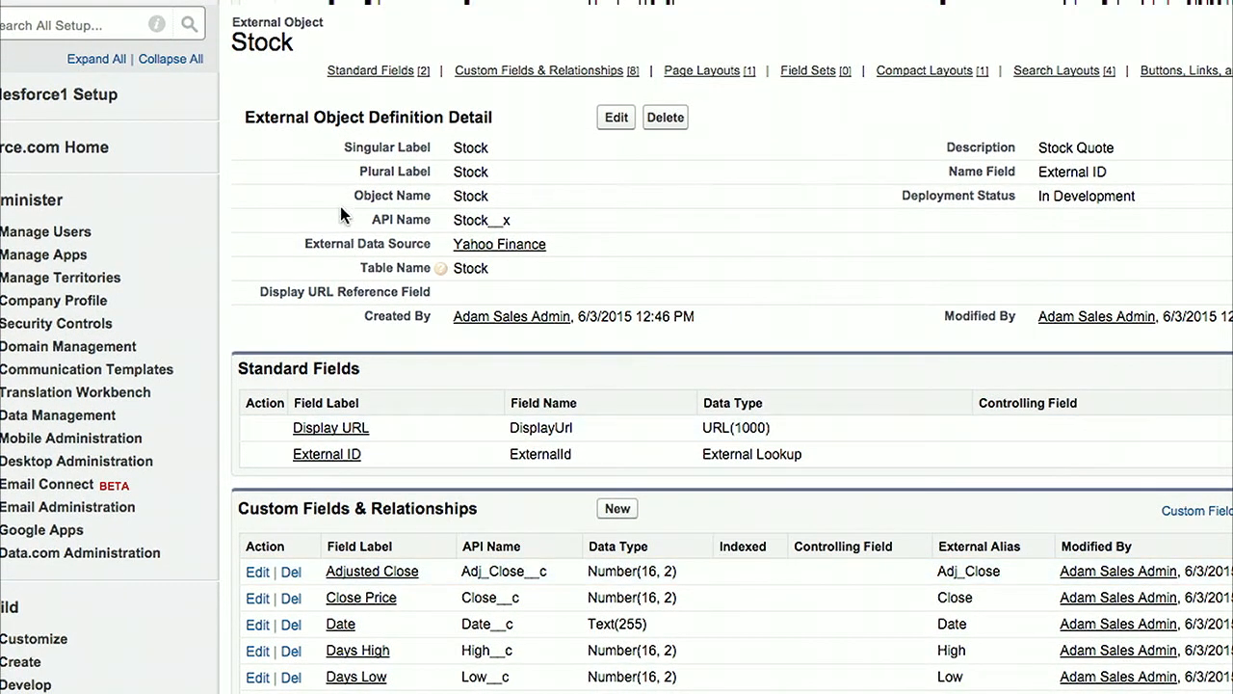
Step: Examine the Stock external object's API name, custom fields, page, compact and search layouts, and its buttons, links and actions
{"action": "left_click_drag", "start_coordinate": [371, 222], "coordinate": [521, 224]}
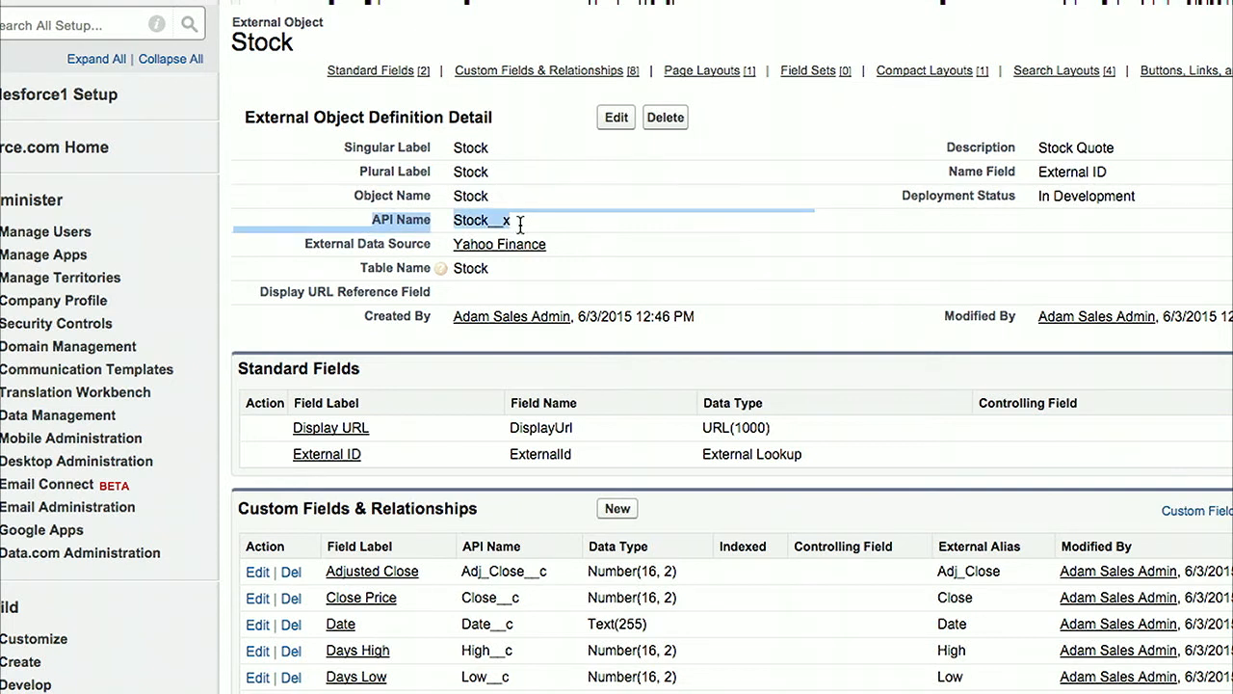
{"action": "scroll", "coordinate": [519, 223], "scroll_direction": "down", "scroll_amount": 4}
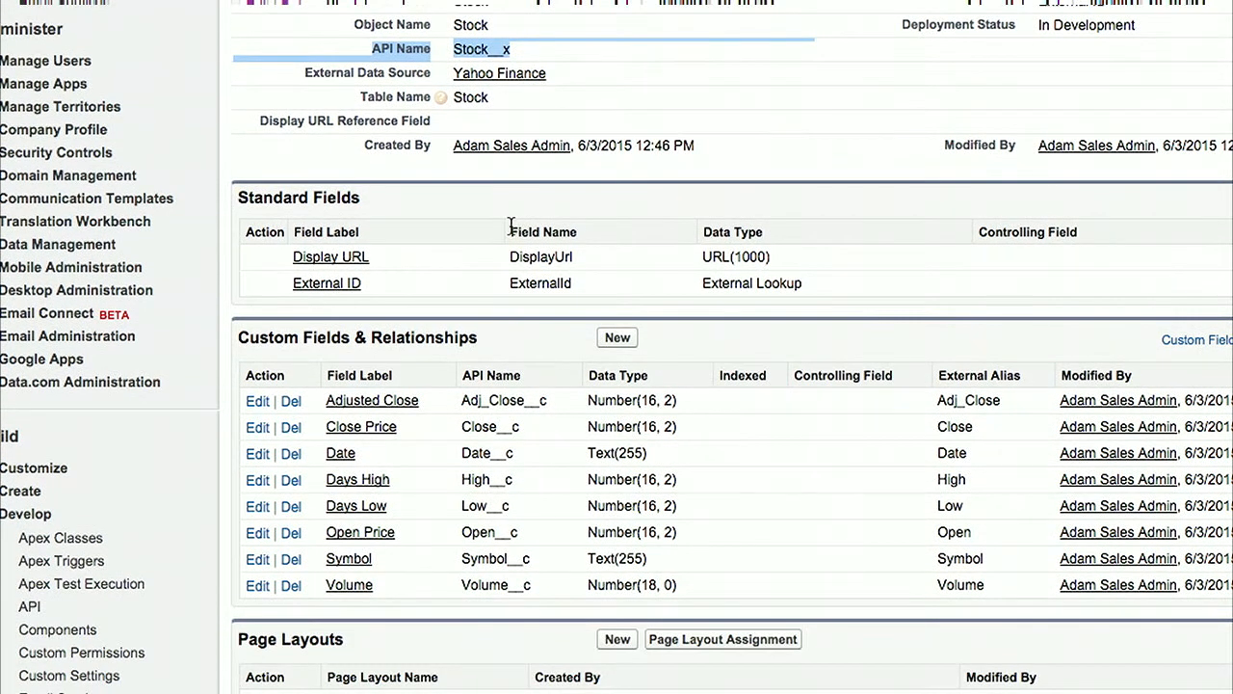
{"action": "scroll", "coordinate": [424, 461], "scroll_direction": "down", "scroll_amount": 3}
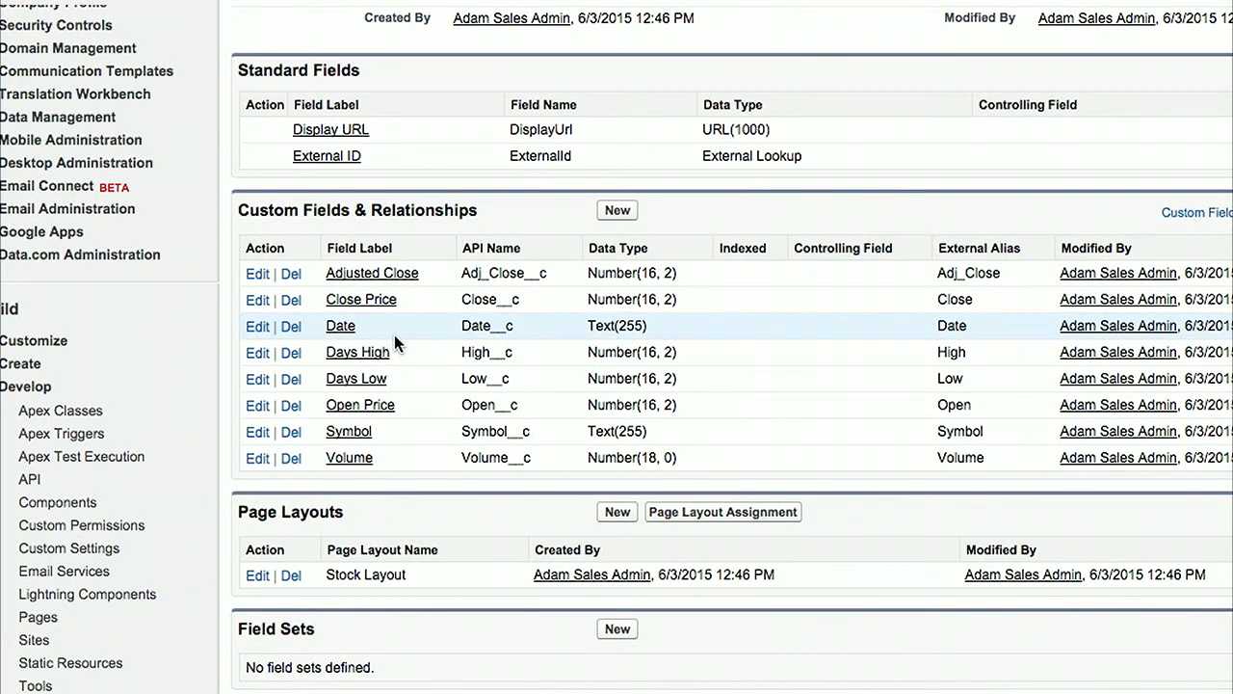
{"action": "scroll", "coordinate": [394, 334], "scroll_direction": "down", "scroll_amount": 5}
{"action": "scroll", "coordinate": [395, 337], "scroll_direction": "down", "scroll_amount": 10}
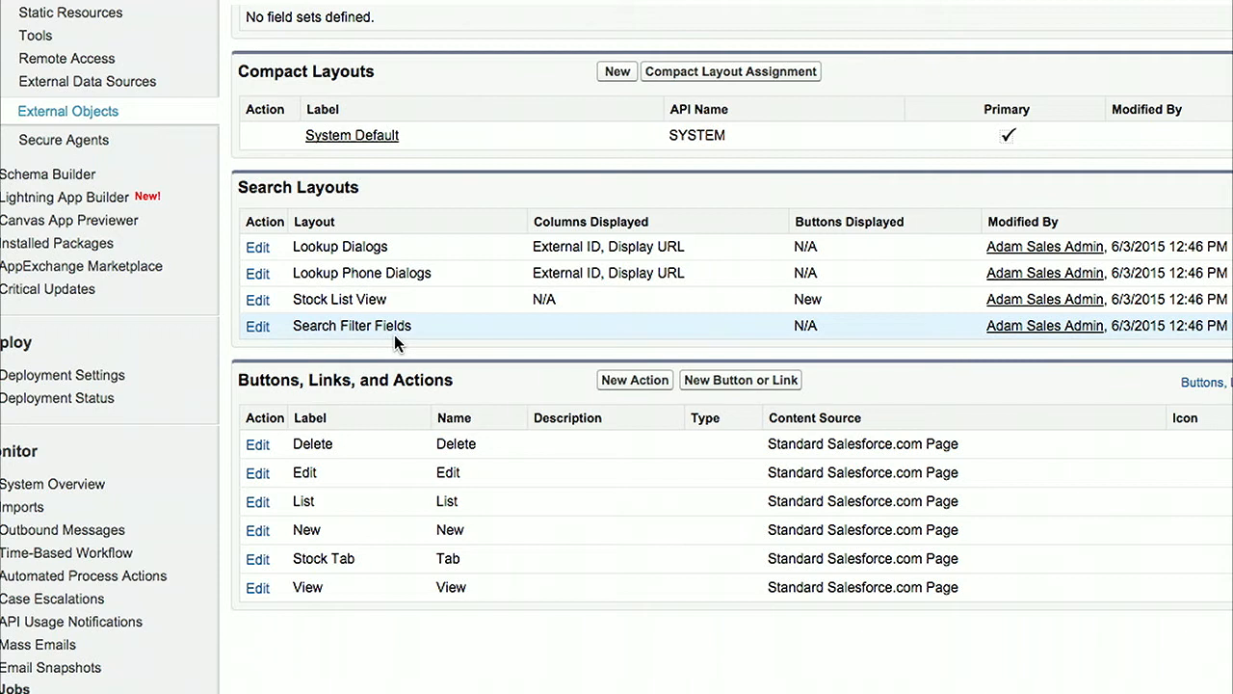
{"action": "scroll", "coordinate": [394, 334], "scroll_direction": "up", "scroll_amount": 7}
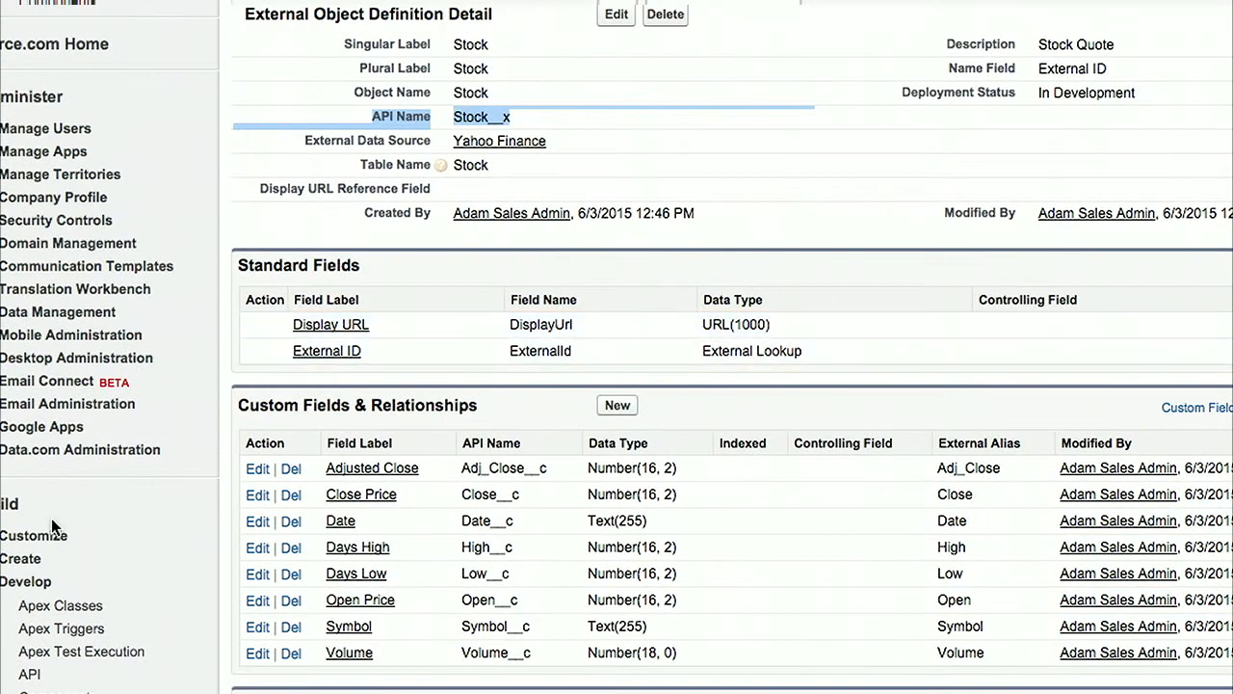
Step: Start a new custom object tab and choose Stock as its object
{"action": "left_click", "coordinate": [21, 558]}
{"action": "scroll", "coordinate": [220, 522], "scroll_direction": "down", "scroll_amount": 3}
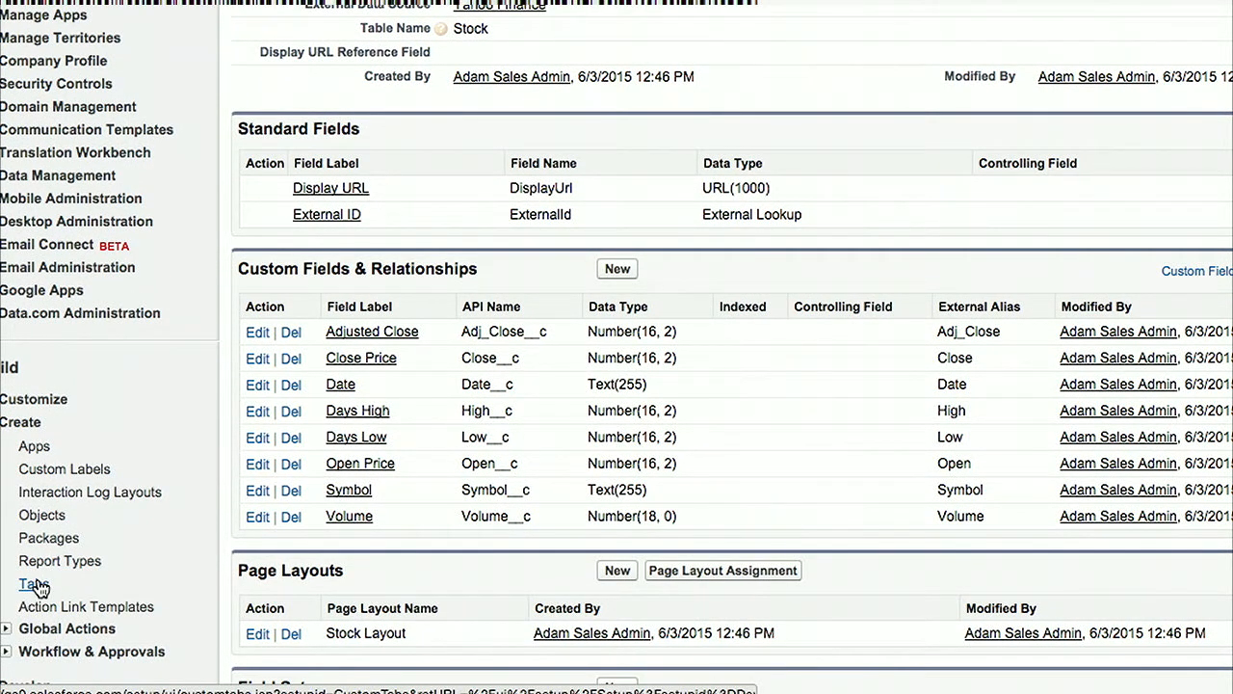
{"action": "left_click", "coordinate": [33, 585]}
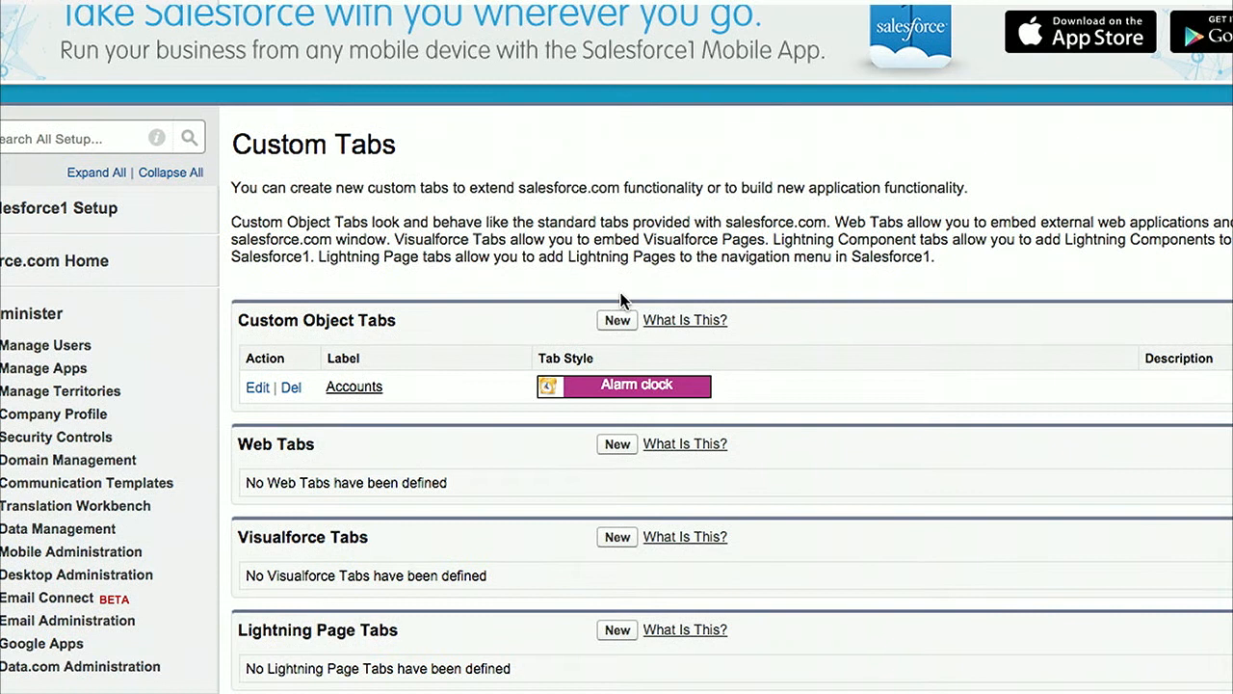
{"action": "left_click", "coordinate": [620, 321]}
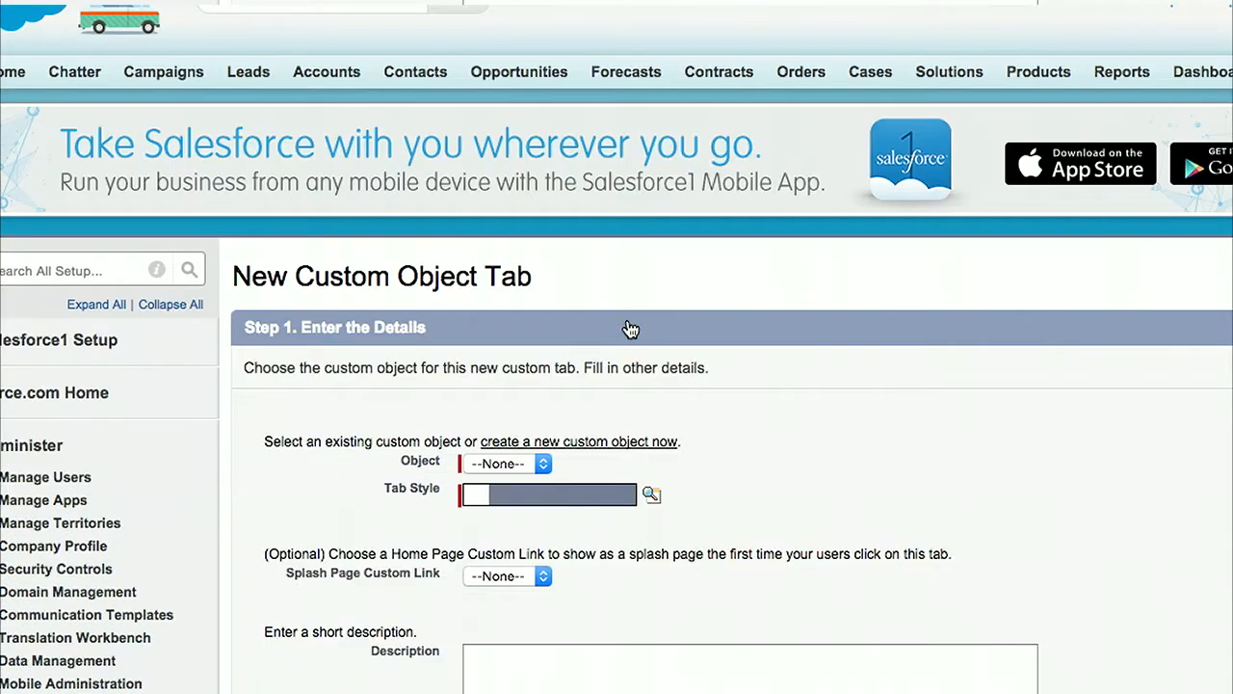
{"action": "left_click", "coordinate": [520, 464]}
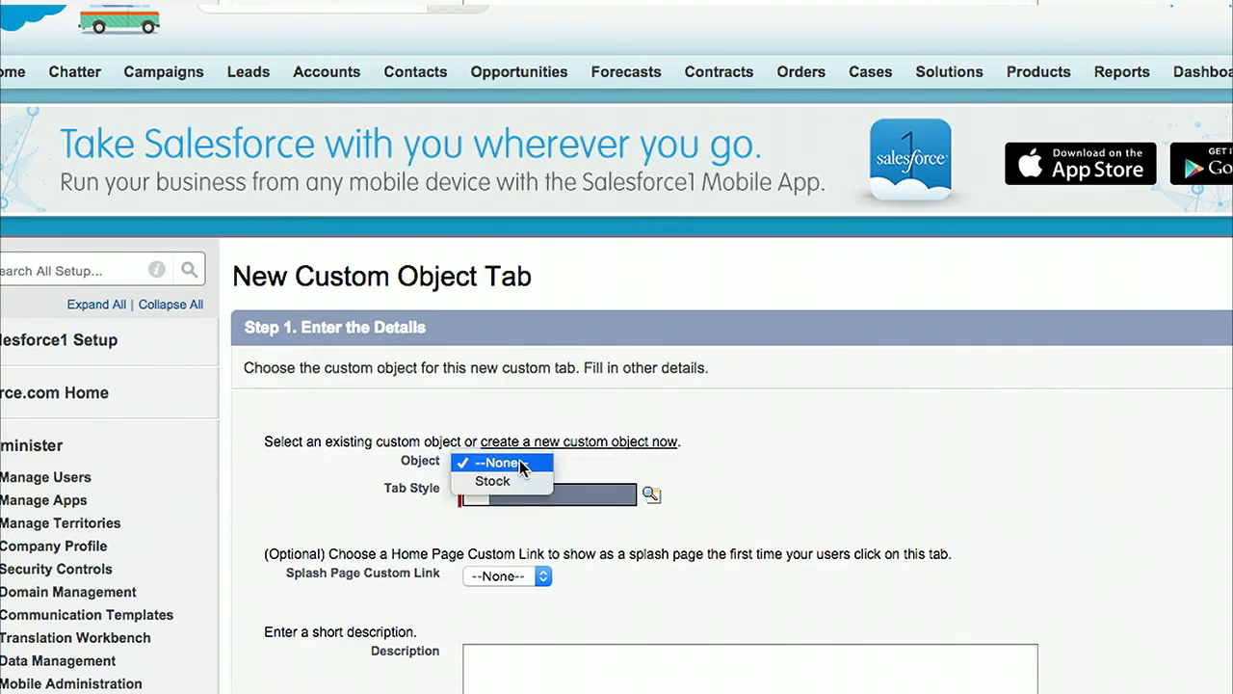
{"action": "left_click", "coordinate": [511, 482]}
Step: Set the new tab's style to Form and continue to the profile settings
{"action": "scroll", "coordinate": [805, 465], "scroll_direction": "down", "scroll_amount": 2}
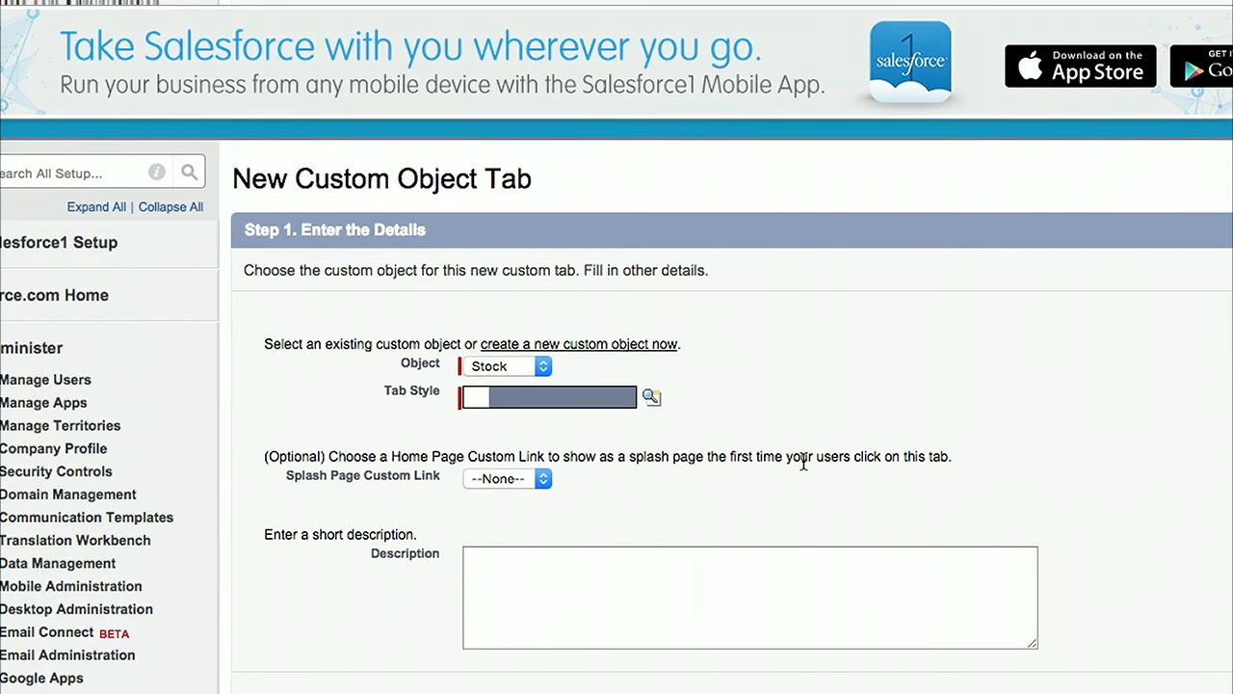
{"action": "left_click", "coordinate": [652, 396]}
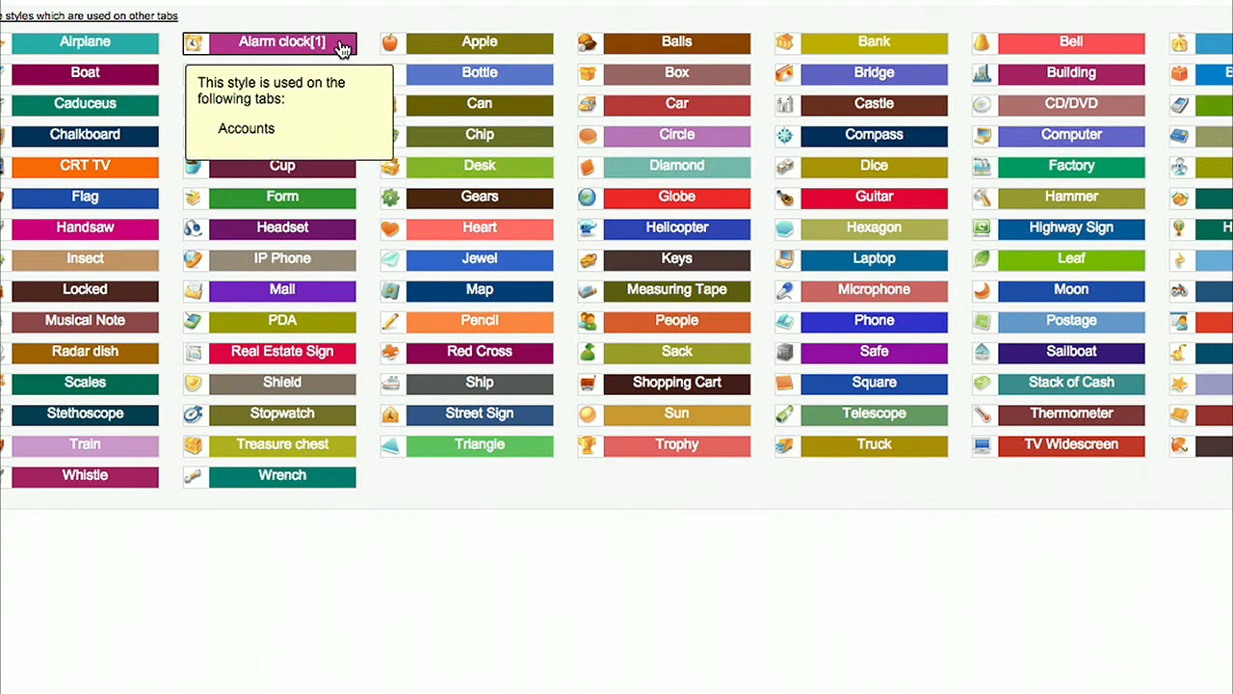
{"action": "left_click", "coordinate": [289, 196]}
{"action": "scroll", "coordinate": [925, 341], "scroll_direction": "down", "scroll_amount": 3}
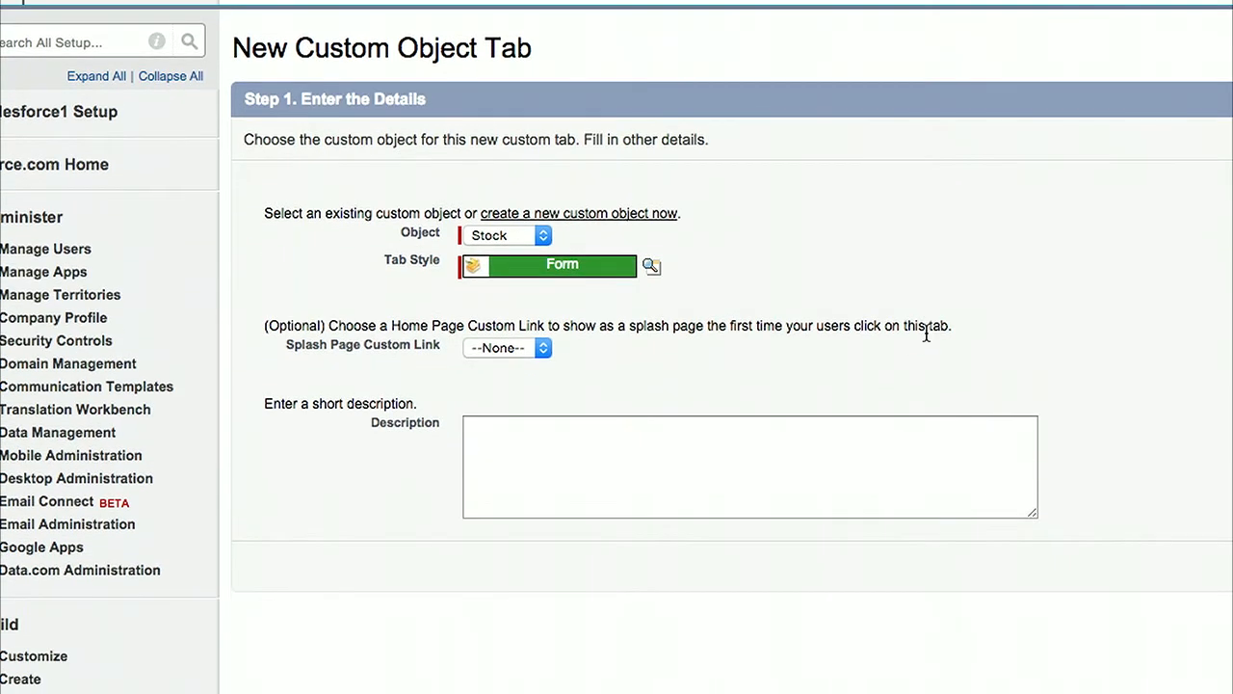
{"action": "left_click", "coordinate": [1228, 566]}
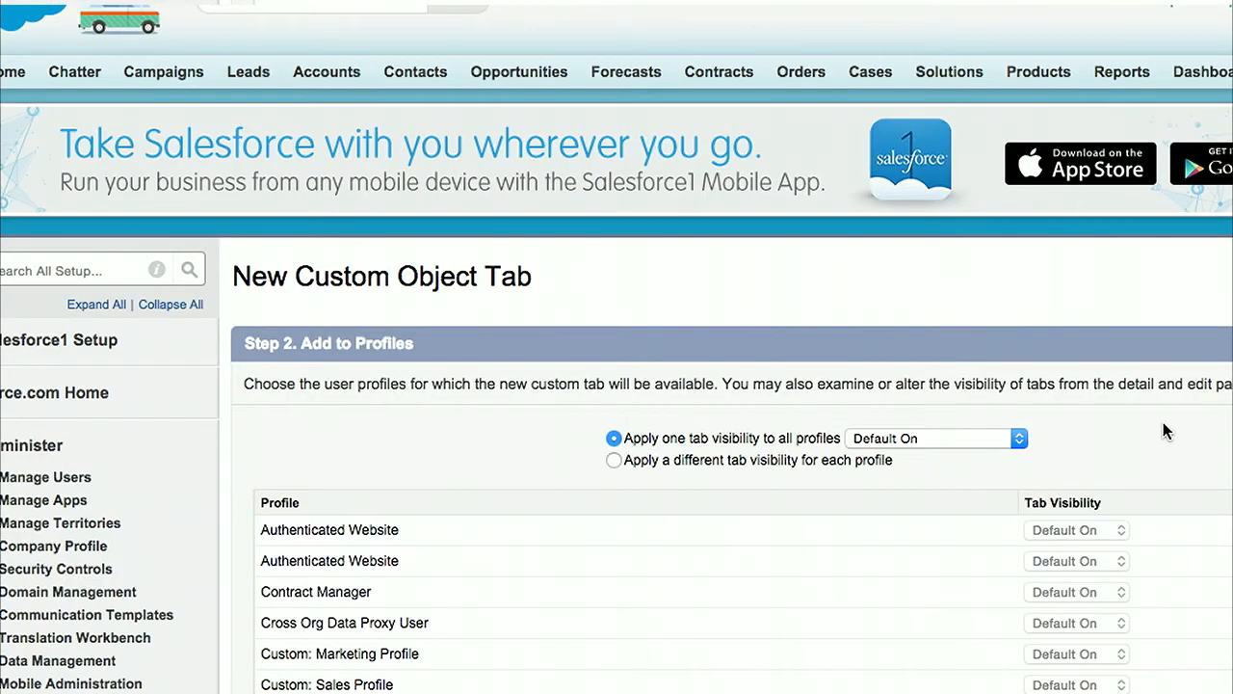
Step: Keep the tab Default On for all profiles, keep it included in all custom apps, and save it
{"action": "scroll", "coordinate": [1163, 424], "scroll_direction": "down", "scroll_amount": 5}
{"action": "scroll", "coordinate": [1163, 422], "scroll_direction": "down", "scroll_amount": 10}
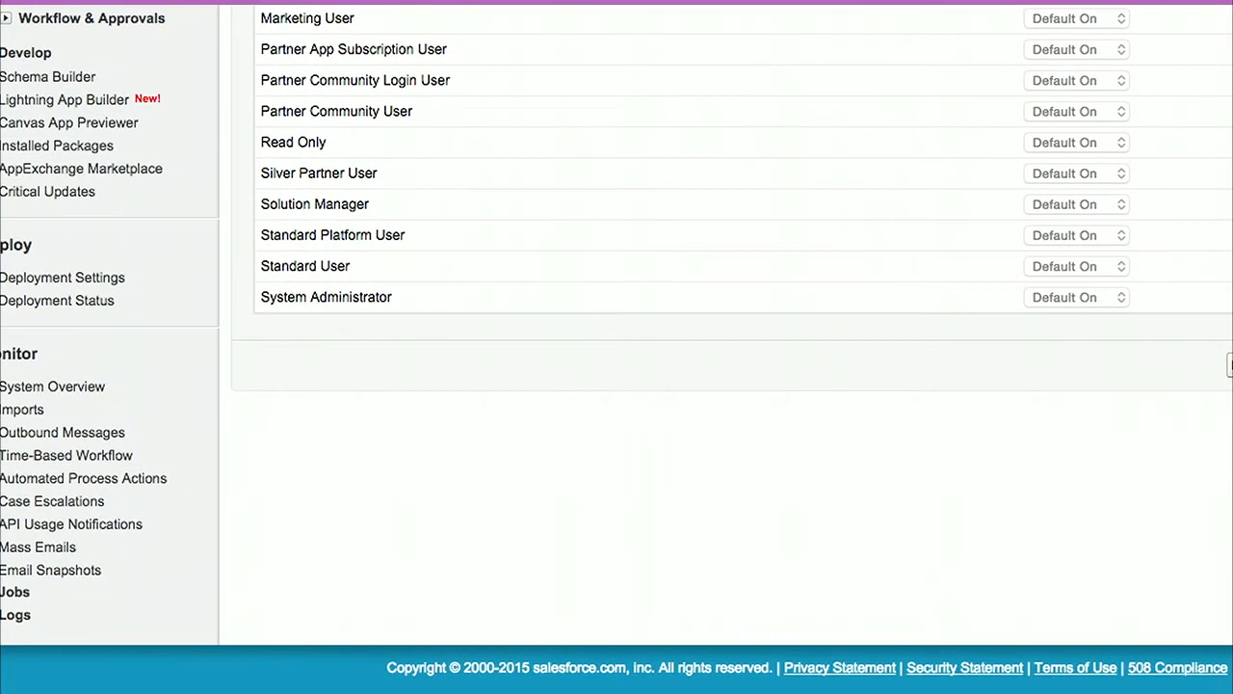
{"action": "left_click", "coordinate": [1230, 365]}
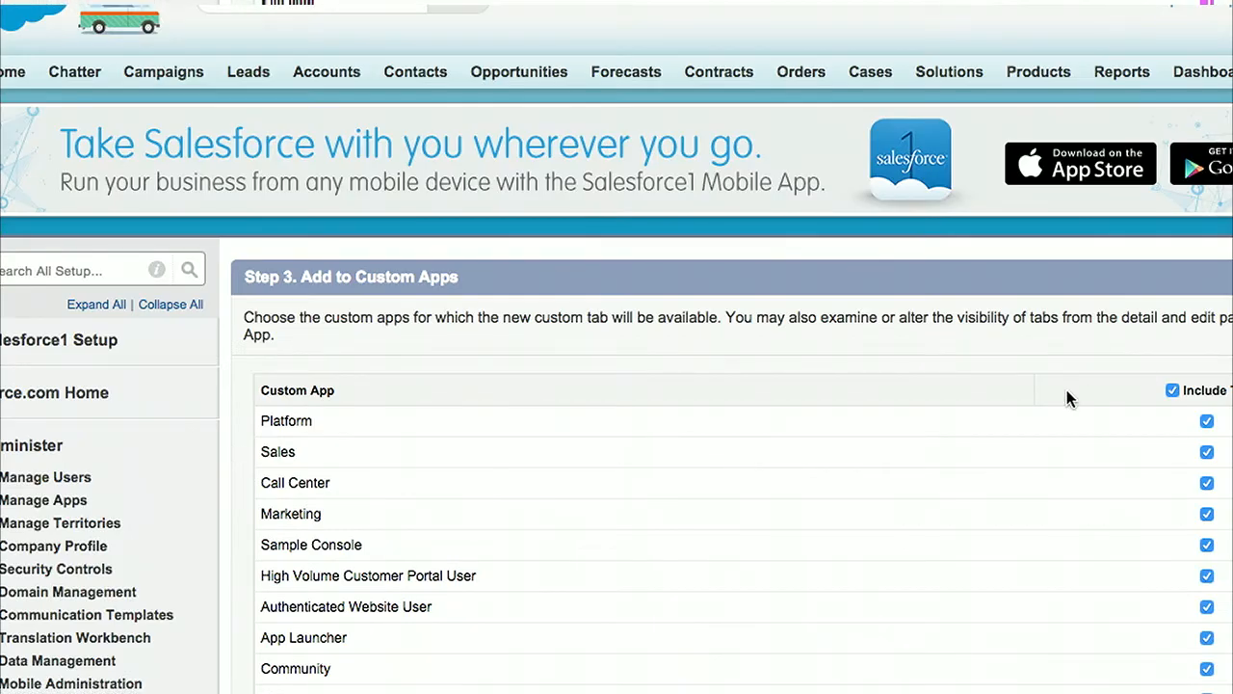
{"action": "scroll", "coordinate": [1067, 399], "scroll_direction": "down", "scroll_amount": 8}
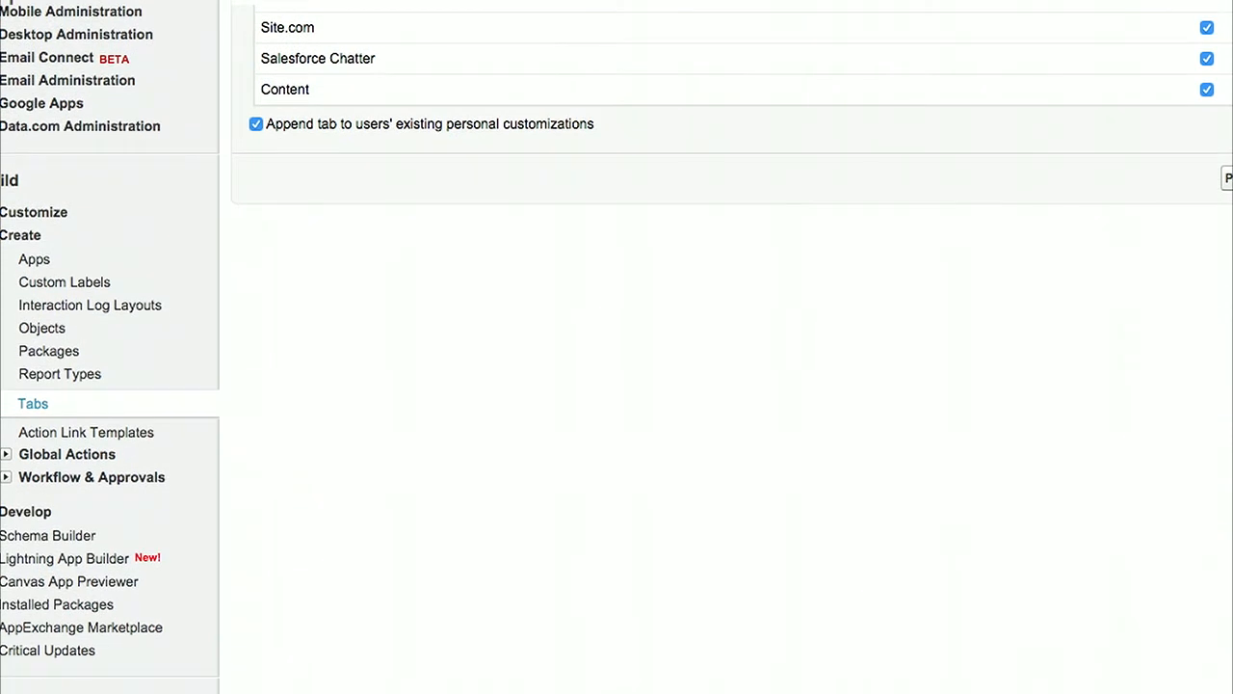
{"action": "left_click", "coordinate": [1231, 178]}
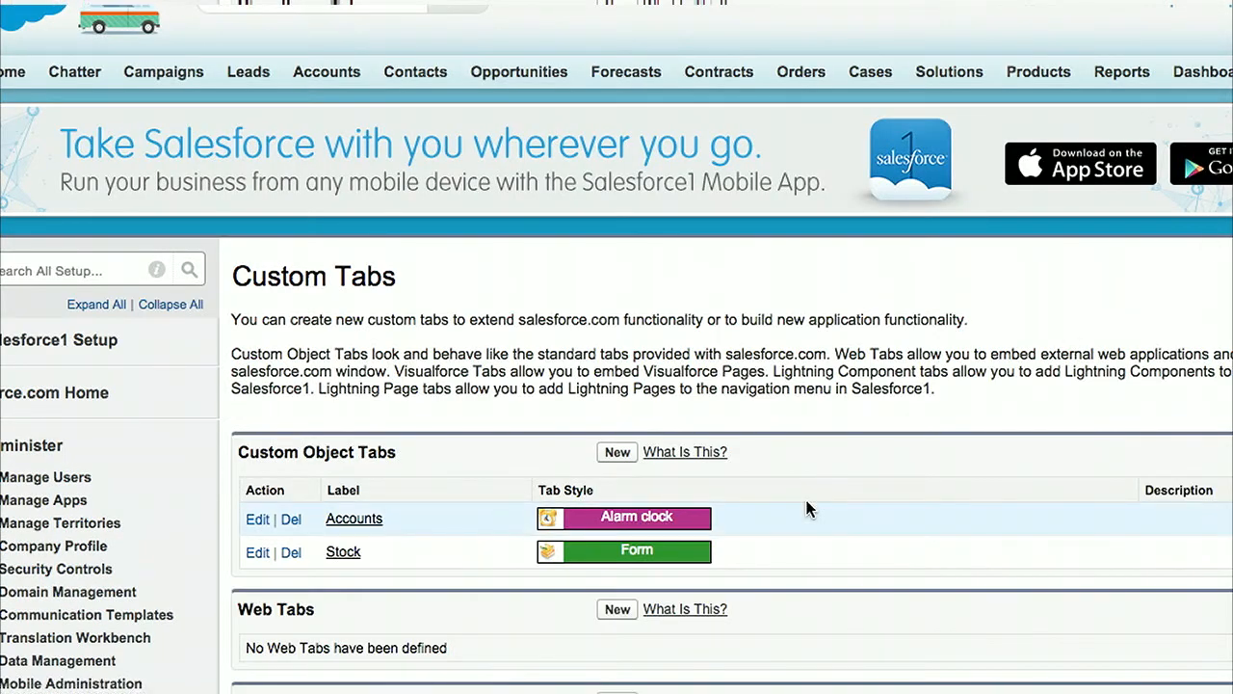
Step: Go to the Stock tab's home page and open its All list view for editing
{"action": "scroll", "coordinate": [814, 525], "scroll_direction": "down", "scroll_amount": 8}
{"action": "scroll", "coordinate": [814, 526], "scroll_direction": "up", "scroll_amount": 8}
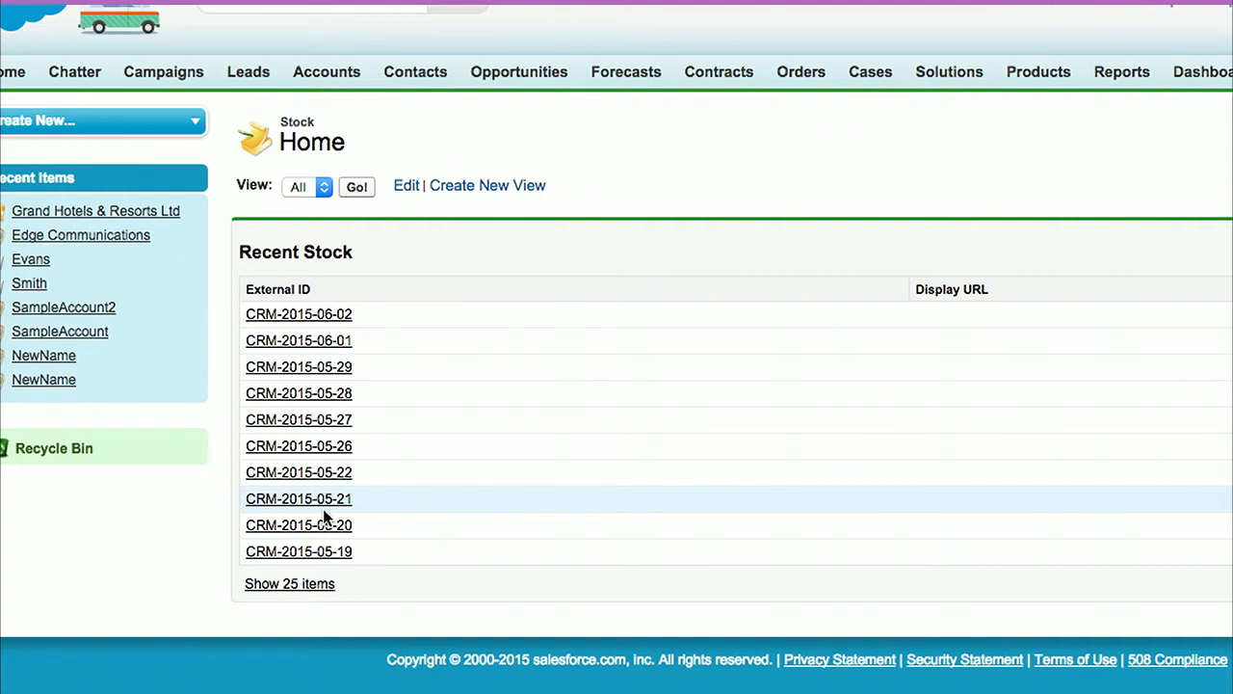
{"action": "left_click", "coordinate": [406, 186]}
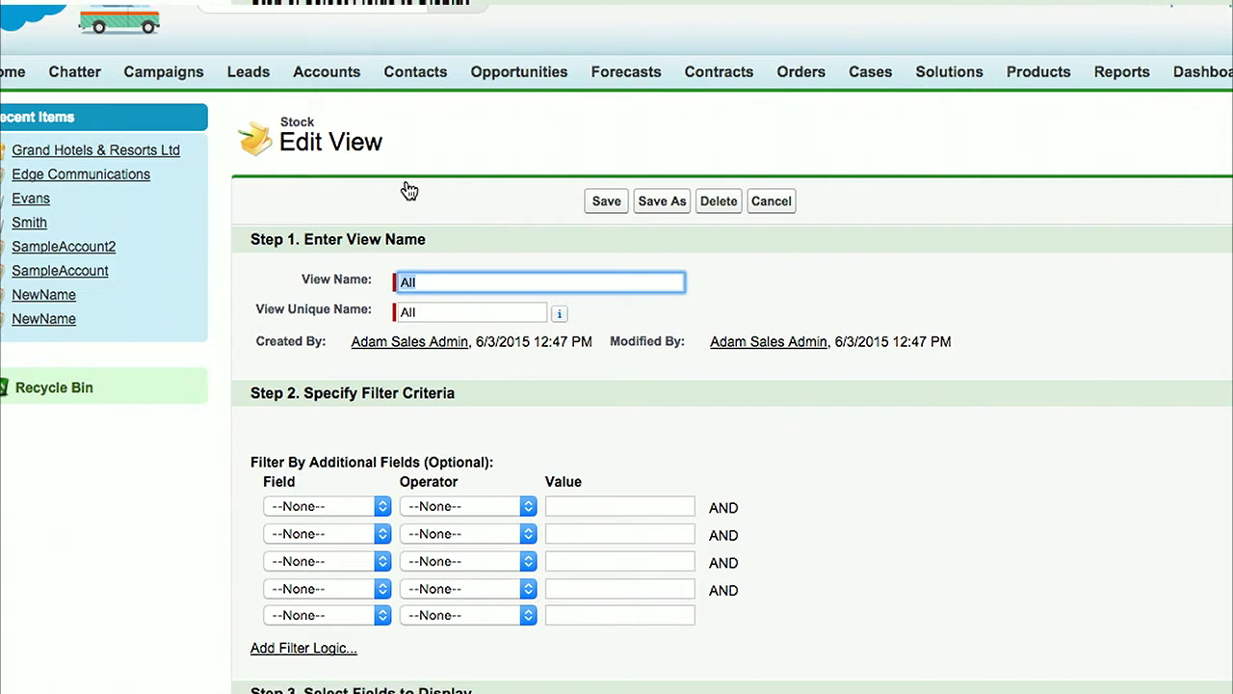
{"action": "scroll", "coordinate": [508, 177], "scroll_direction": "down", "scroll_amount": 3}
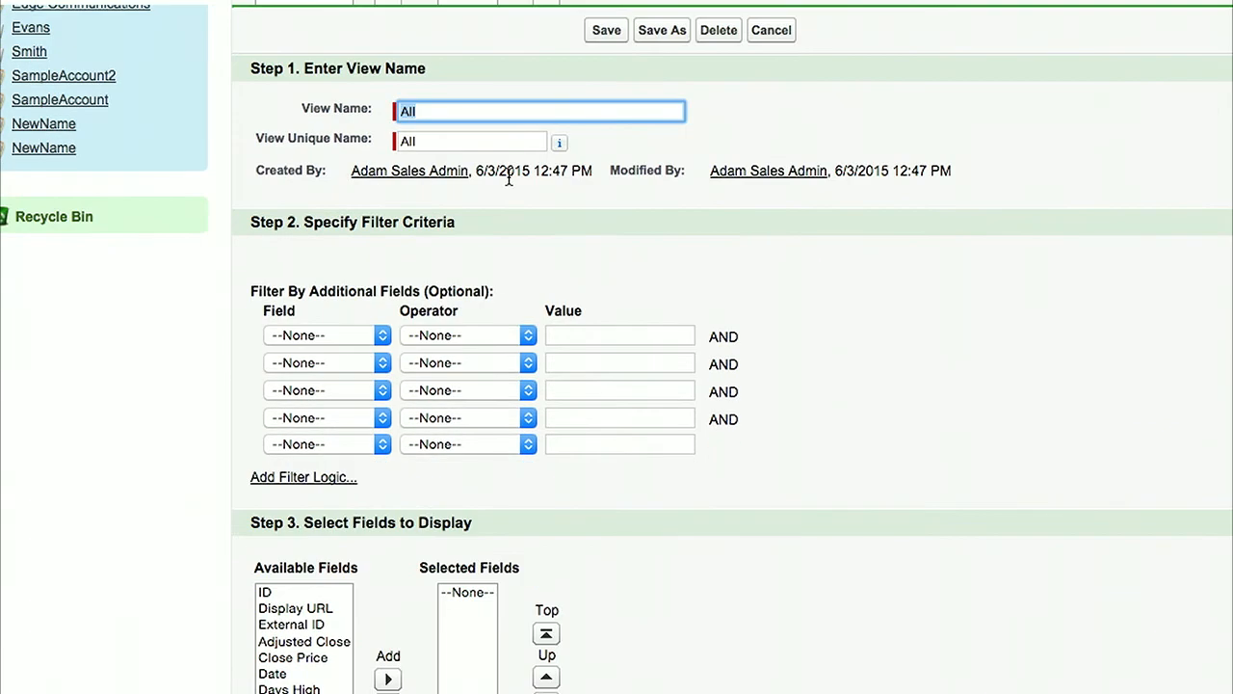
{"action": "scroll", "coordinate": [508, 176], "scroll_direction": "down", "scroll_amount": 5}
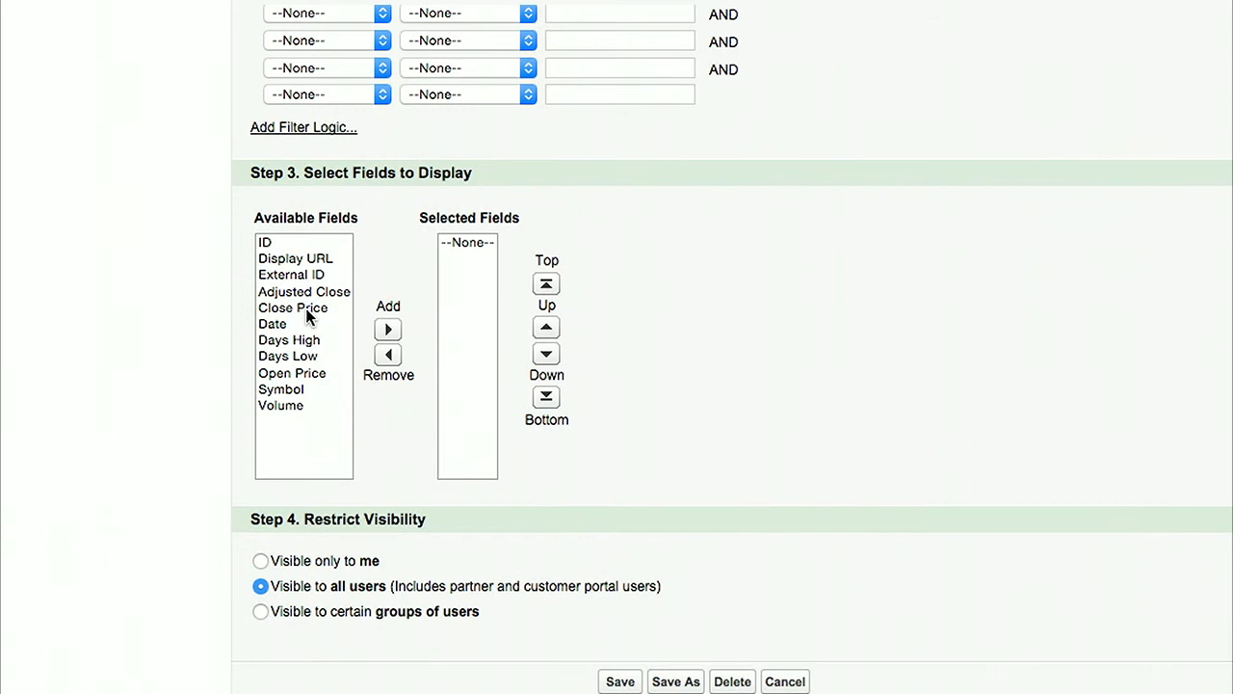
Step: Add the Symbol, Volume, Close Price and Date fields to the All view's displayed fields
{"action": "left_click", "coordinate": [308, 316]}
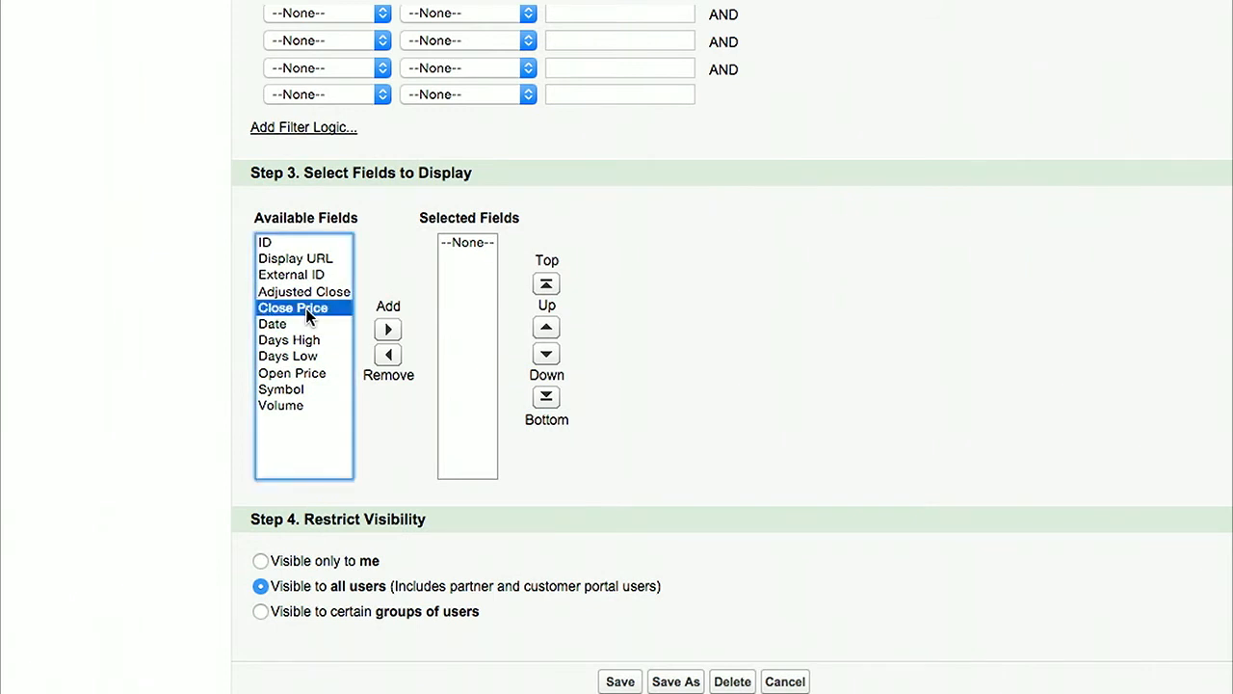
{"action": "left_click", "coordinate": [280, 389]}
{"action": "left_click", "coordinate": [388, 328]}
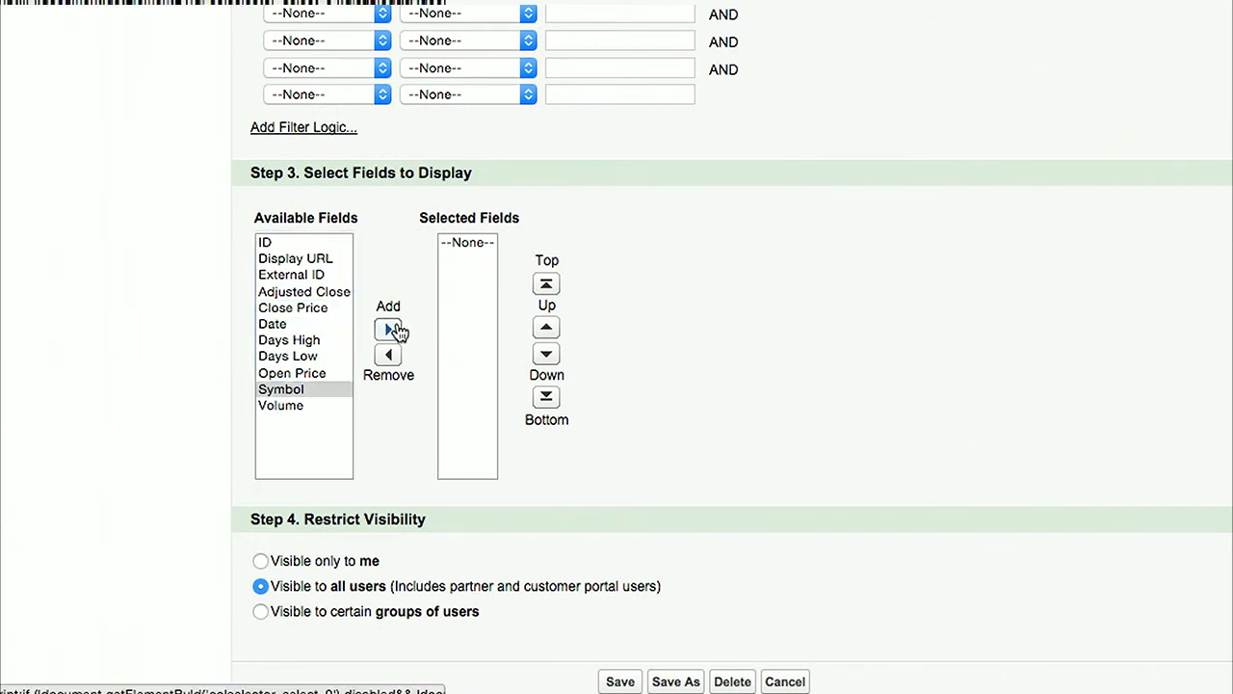
{"action": "left_click", "coordinate": [304, 389]}
{"action": "left_click", "coordinate": [388, 329]}
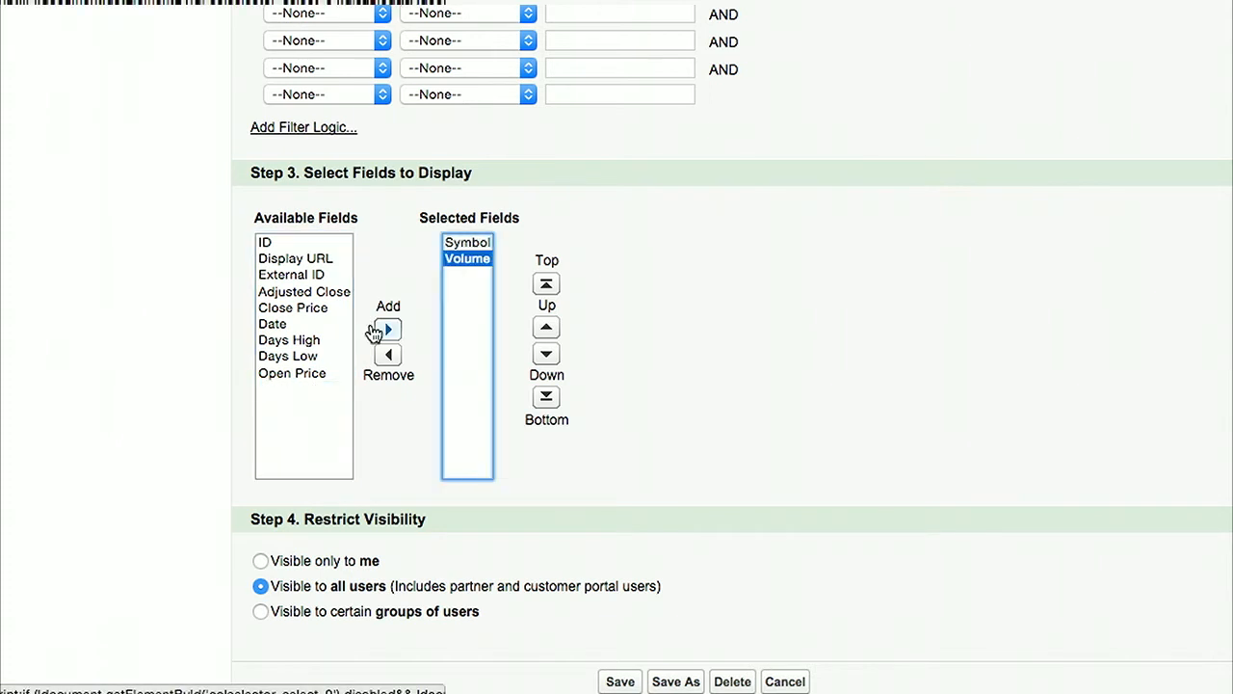
{"action": "left_click", "coordinate": [309, 308]}
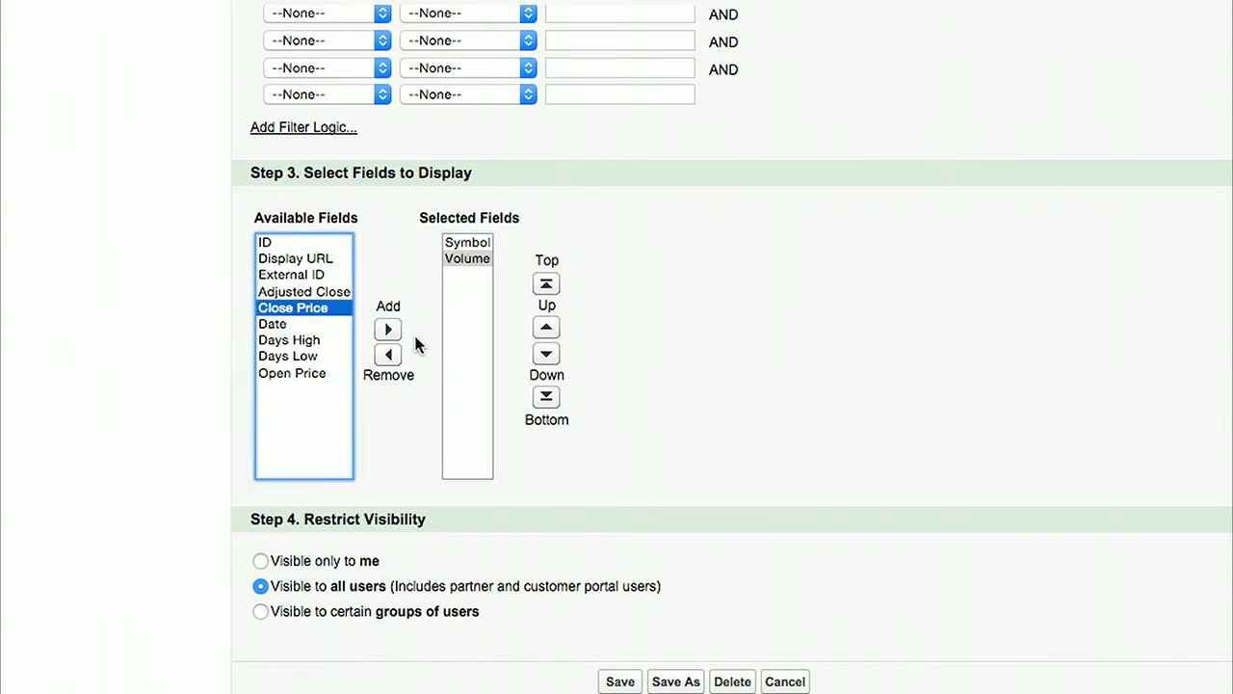
{"action": "left_click", "coordinate": [388, 330]}
{"action": "left_click", "coordinate": [273, 308]}
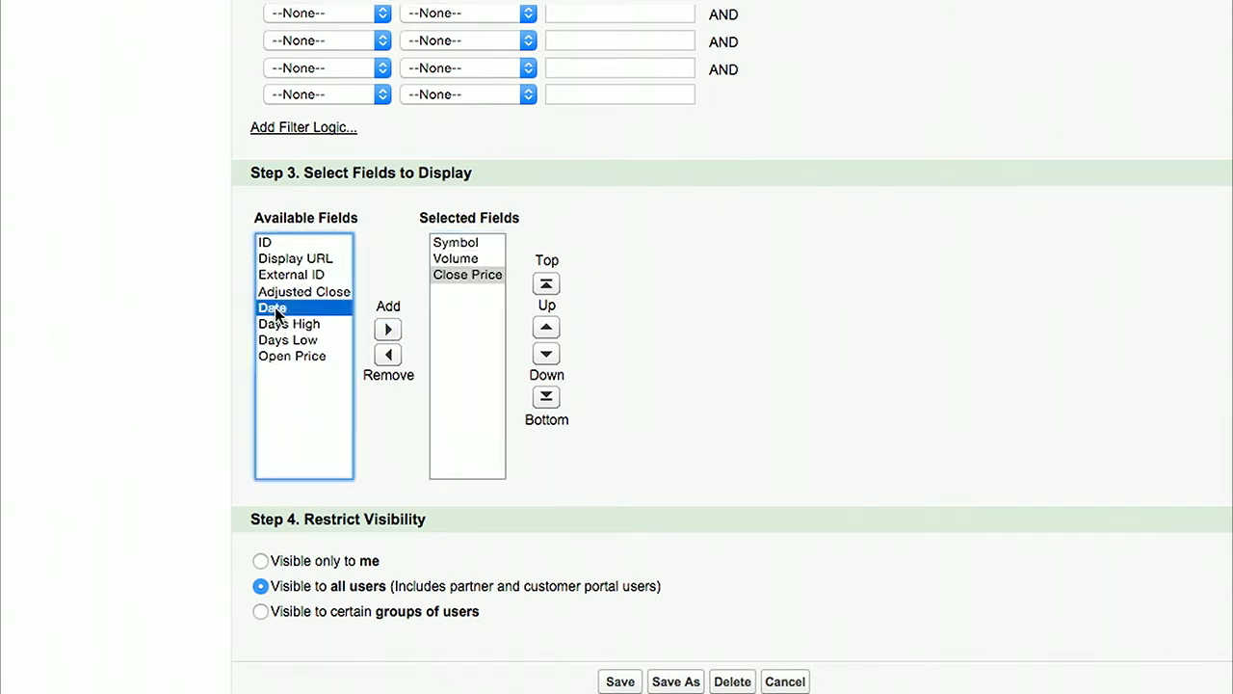
{"action": "left_click", "coordinate": [388, 330]}
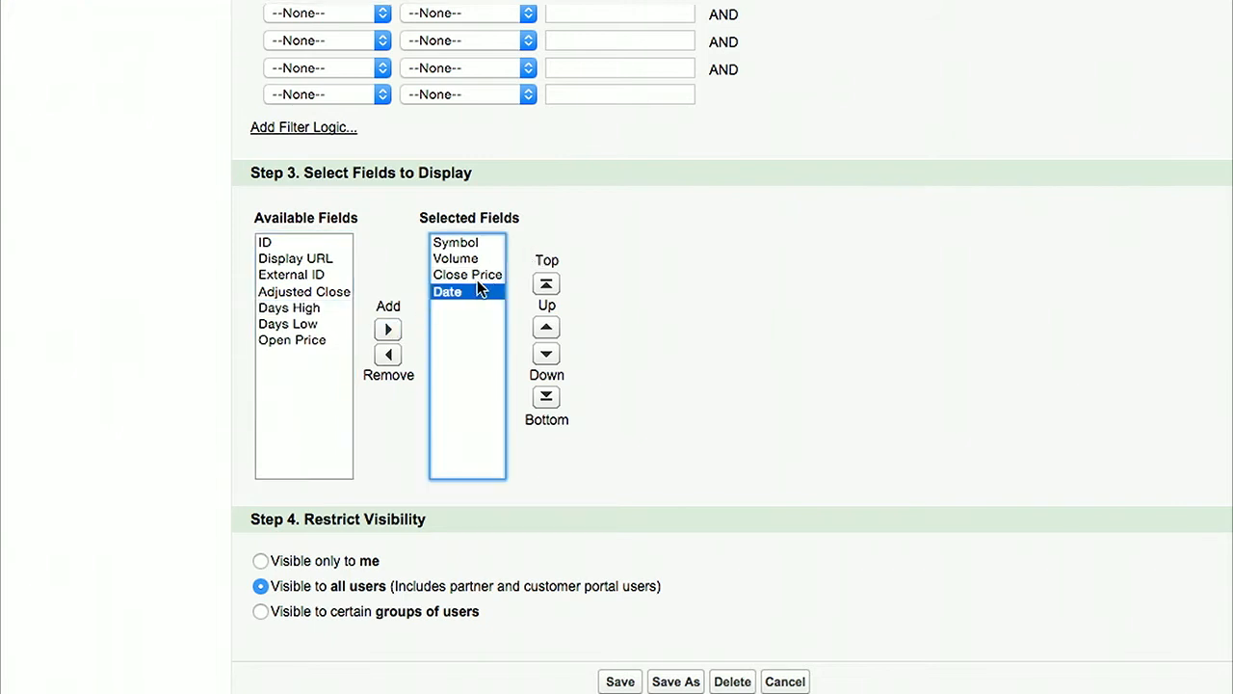
Step: Move Date to the first position among the displayed fields and save the view
{"action": "left_click", "coordinate": [547, 286]}
{"action": "scroll", "coordinate": [629, 417], "scroll_direction": "down", "scroll_amount": 2}
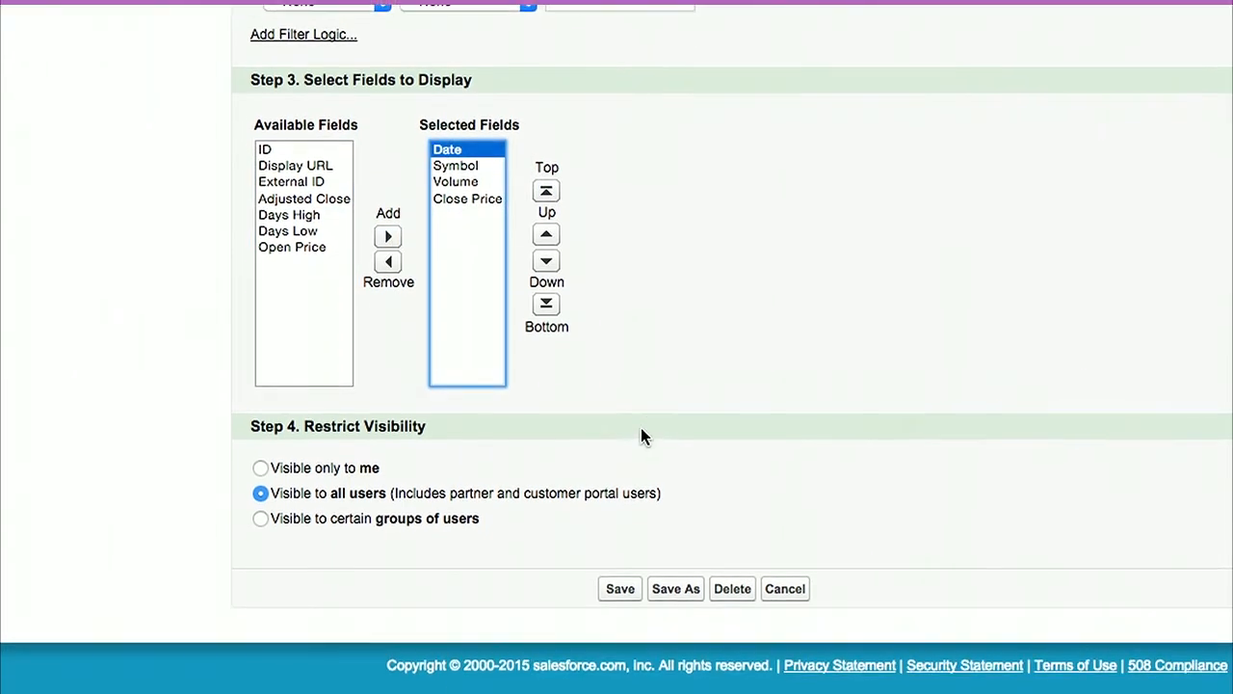
{"action": "left_click", "coordinate": [620, 592]}
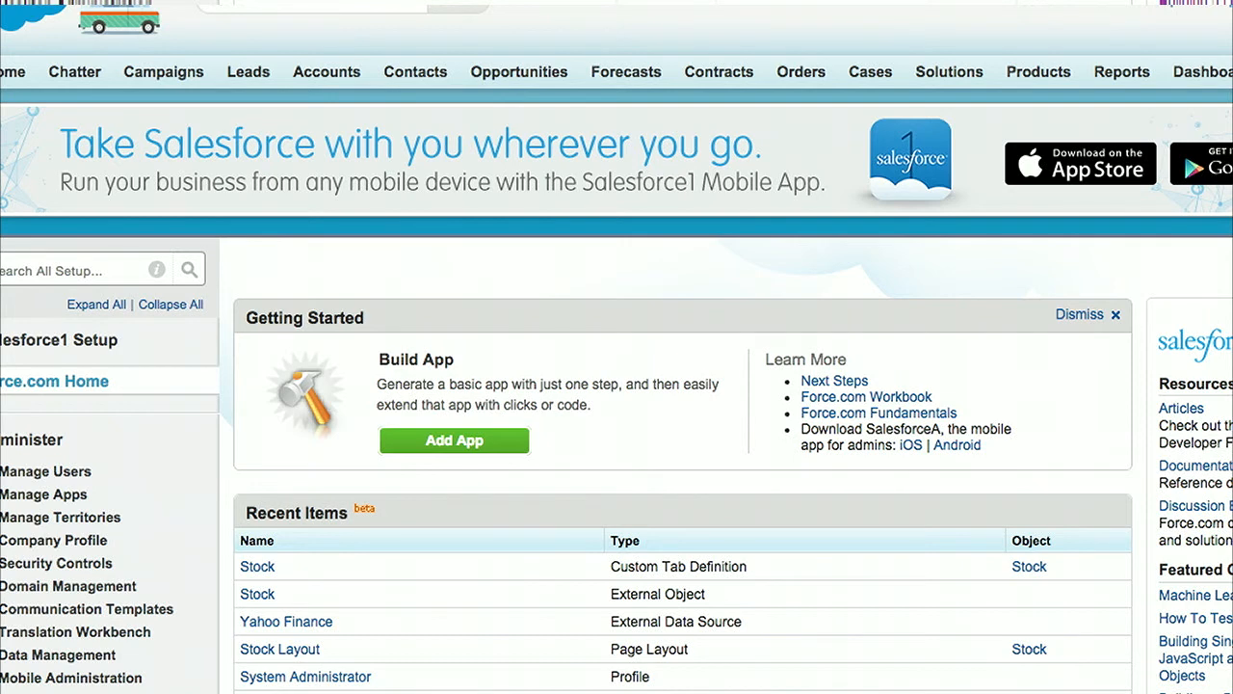
Step: Examine the Edge Communications account's details and related lists in the second Salesforce org, and return to the first org
{"action": "key", "text": "super+Tab"}
{"action": "key", "text": "Tab"}
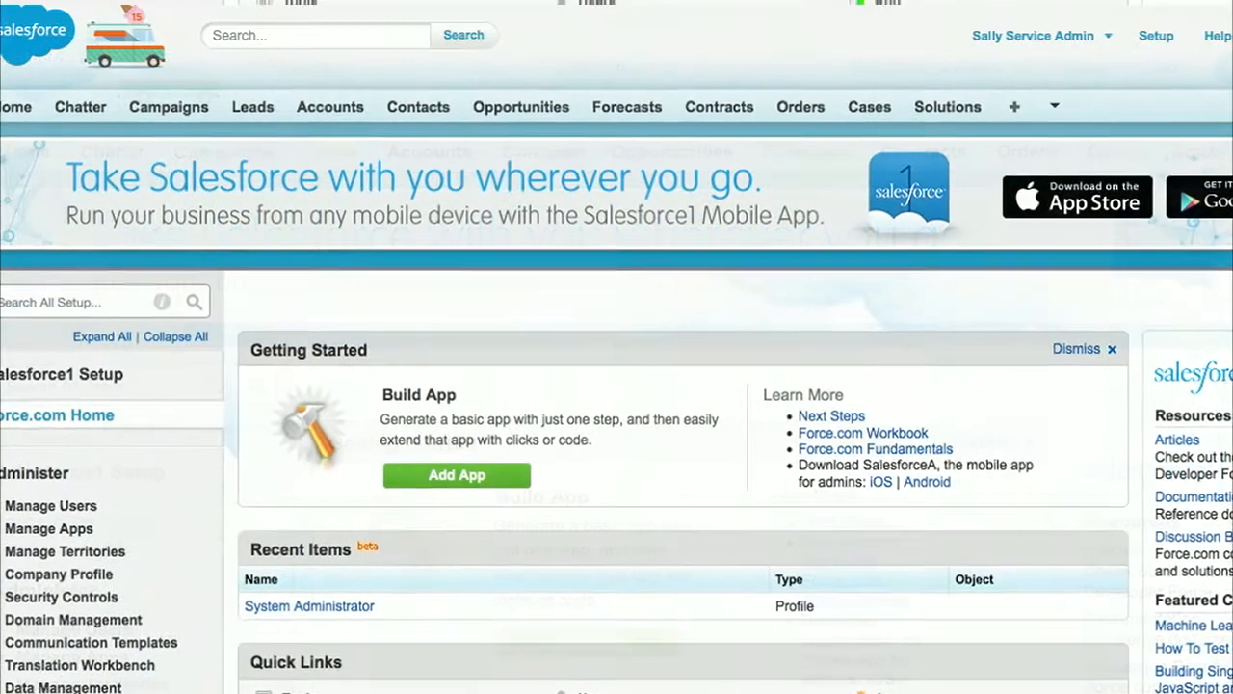
{"action": "left_click", "coordinate": [339, 108]}
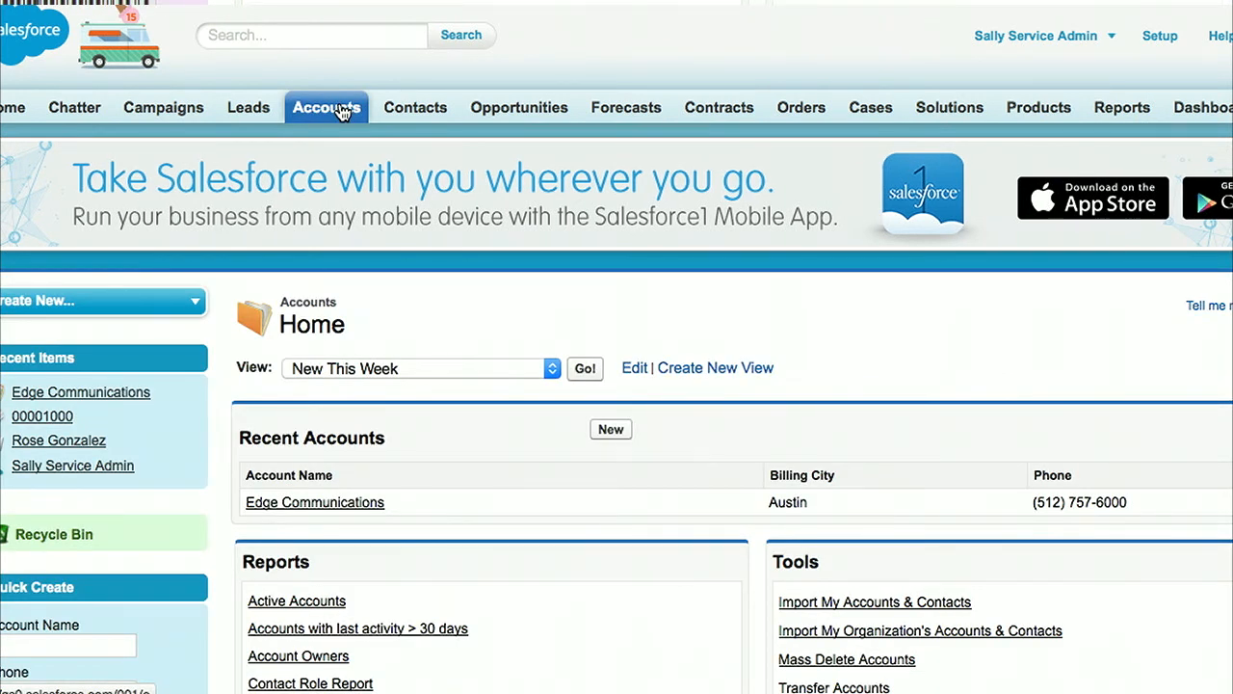
{"action": "left_click", "coordinate": [303, 504]}
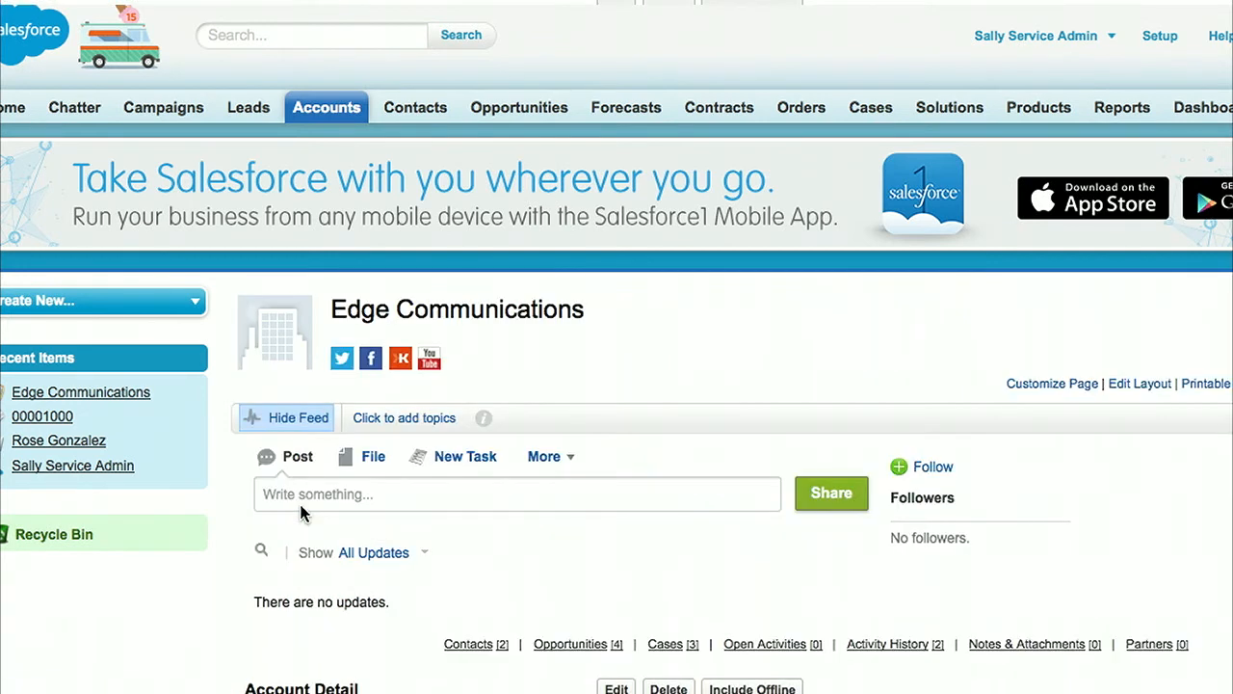
{"action": "scroll", "coordinate": [376, 523], "scroll_direction": "down", "scroll_amount": 10}
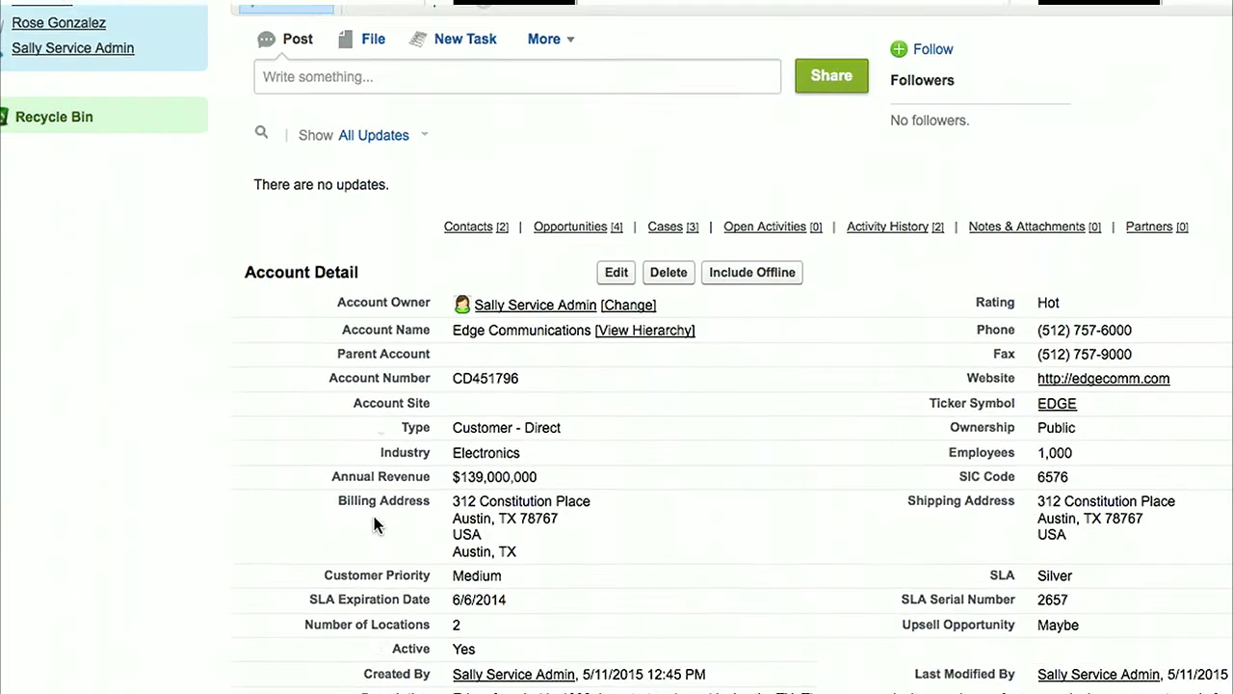
{"action": "scroll", "coordinate": [376, 523], "scroll_direction": "down", "scroll_amount": 3}
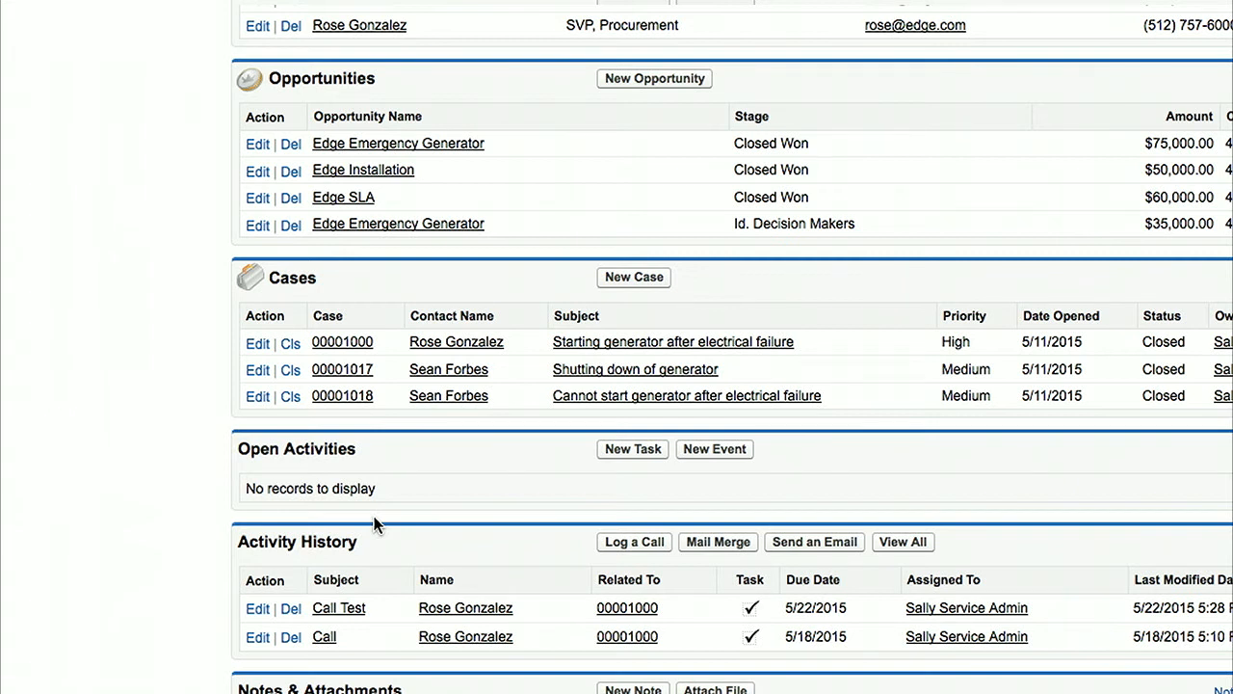
{"action": "key", "text": "super+Tab"}
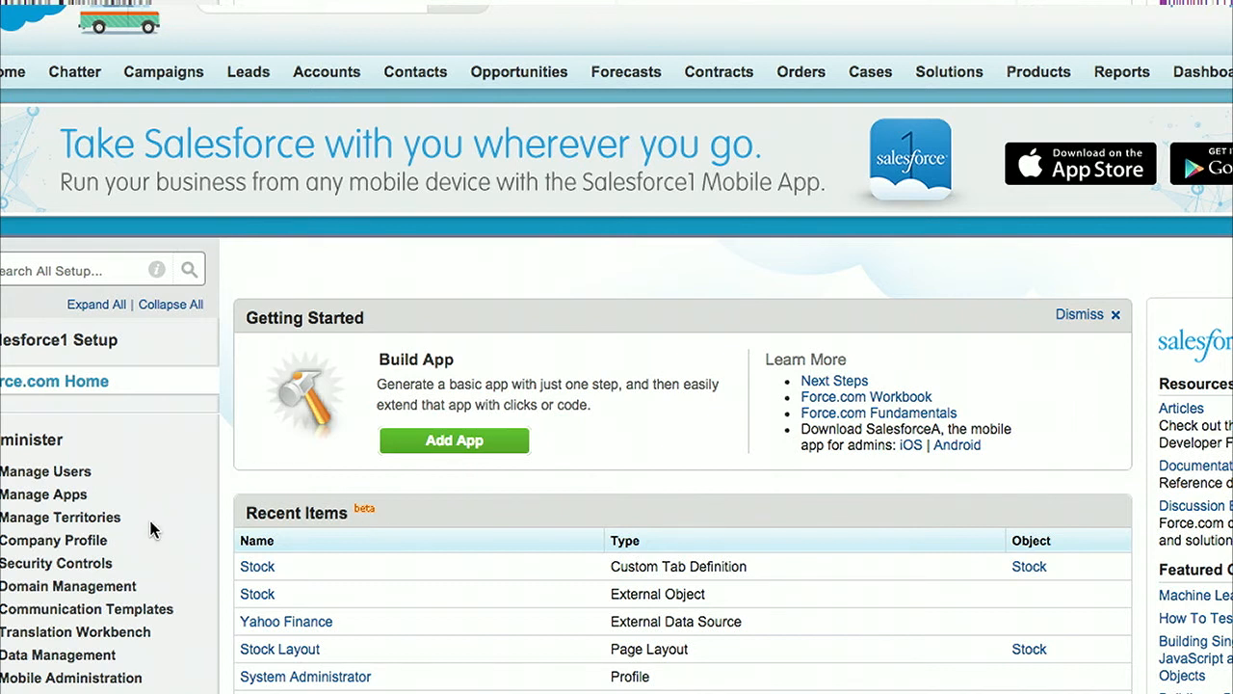
Step: Find External Data Sources in Setup and start a new external data source
{"action": "scroll", "coordinate": [148, 517], "scroll_direction": "down", "scroll_amount": 5}
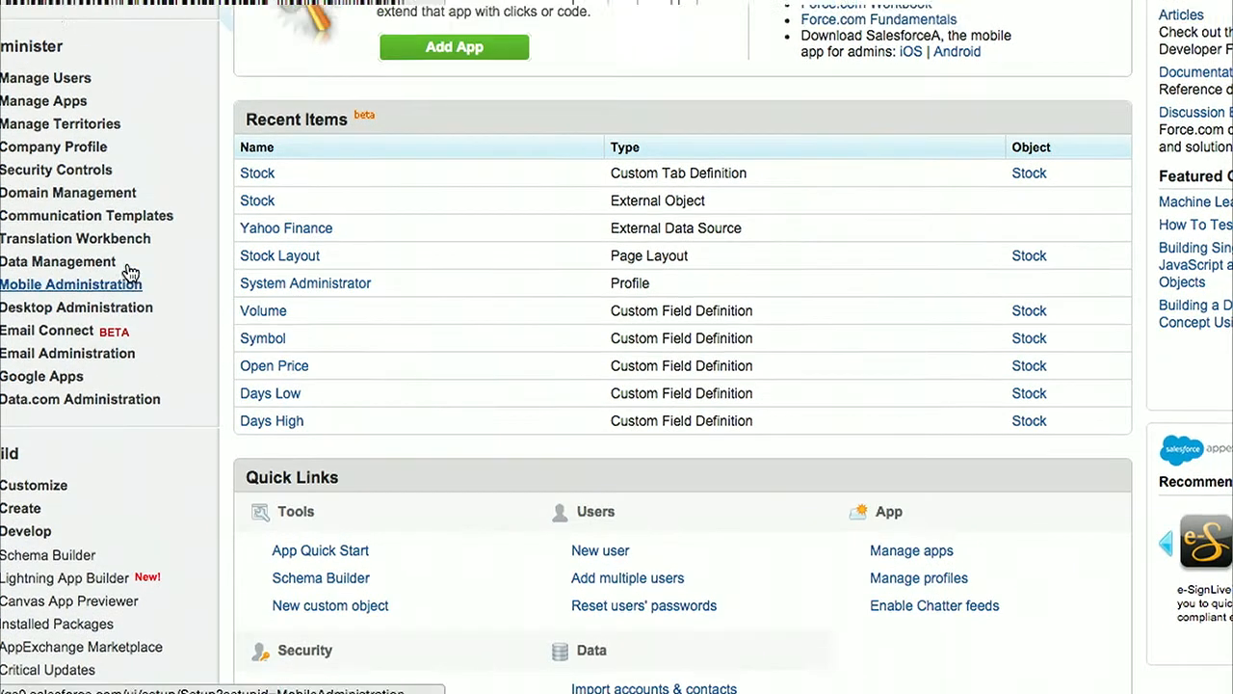
{"action": "scroll", "coordinate": [130, 273], "scroll_direction": "up", "scroll_amount": 3}
{"action": "left_click", "coordinate": [93, 52]}
{"action": "type", "text": "exte"}
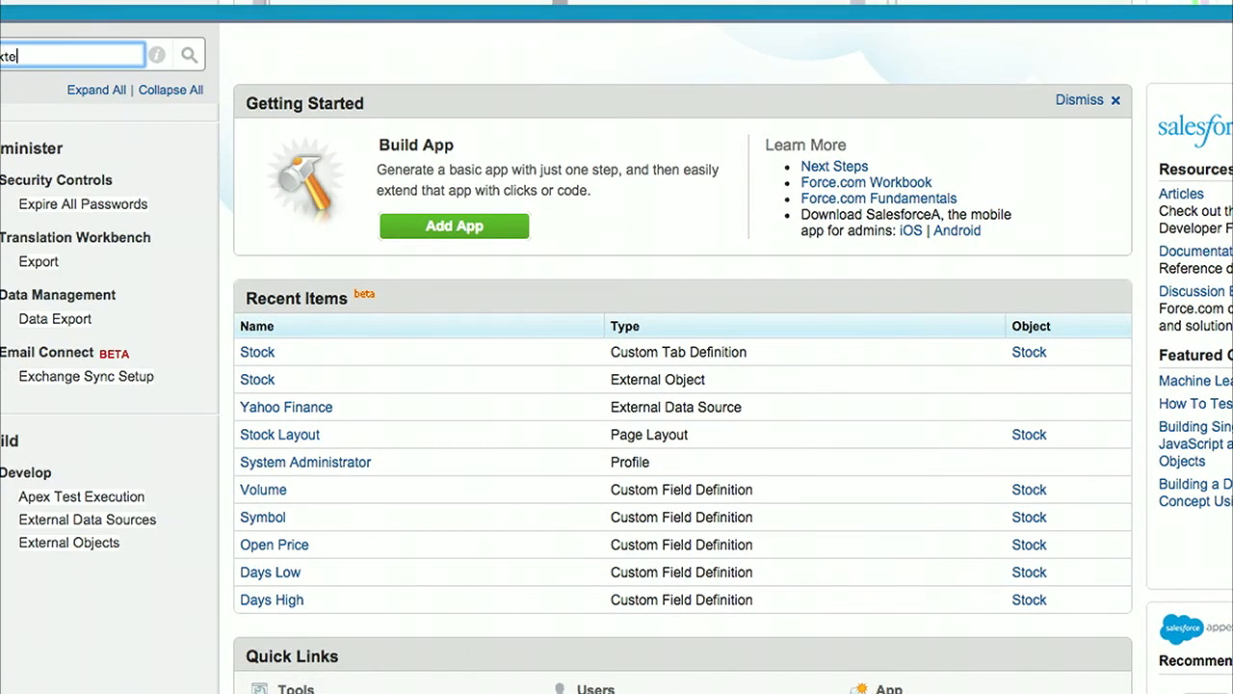
{"action": "left_click", "coordinate": [131, 203]}
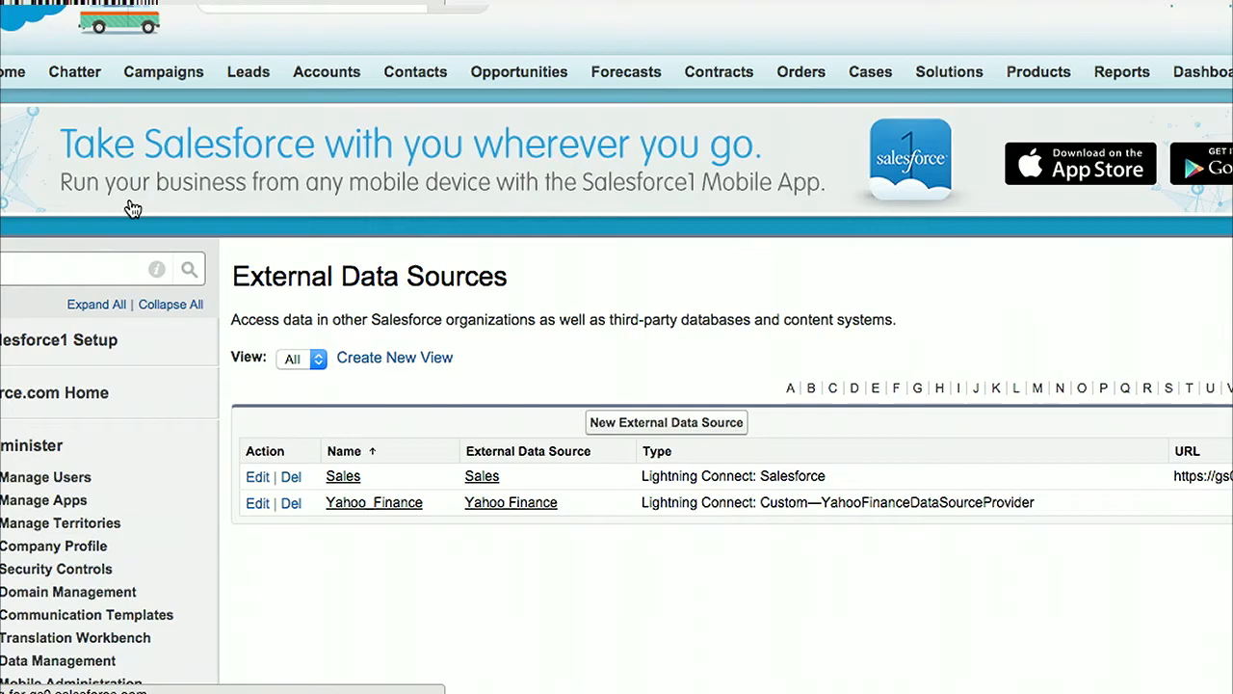
{"action": "left_click", "coordinate": [678, 422]}
Step: Label the new external data source Service Case, with the name Service_Case
{"action": "left_click", "coordinate": [551, 438]}
{"action": "type", "text": "S"}
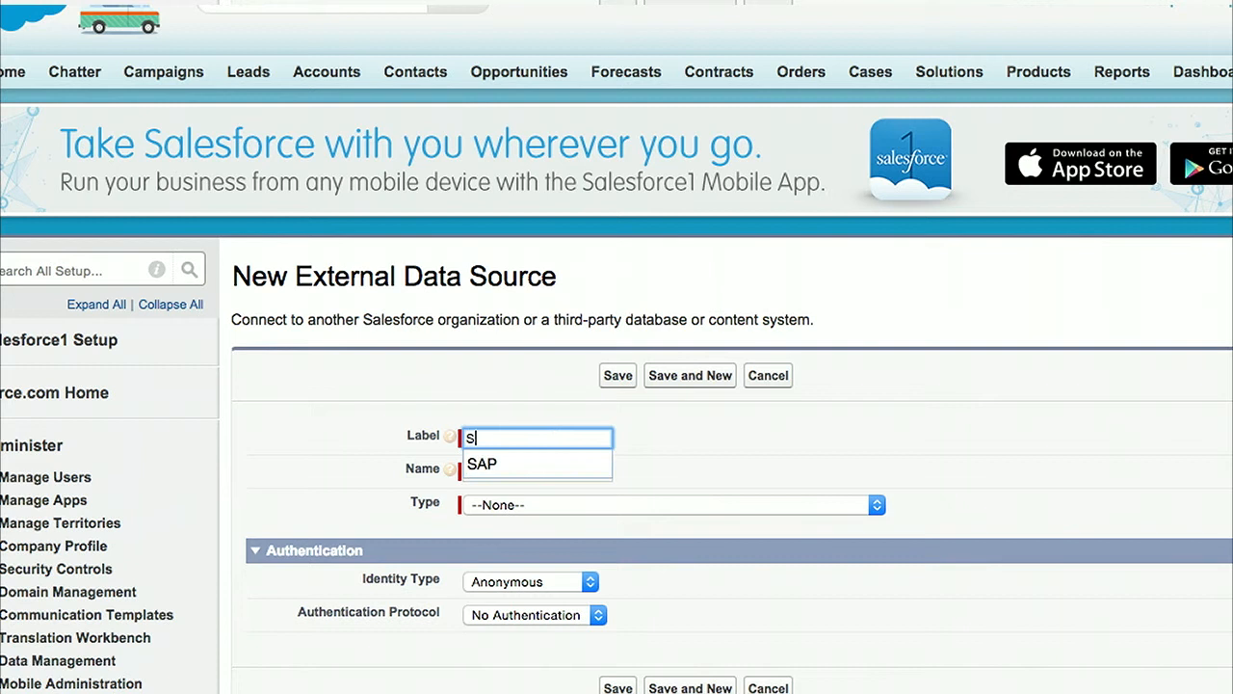
{"action": "type", "text": "ervice Case"}
{"action": "key", "text": "Tab"}
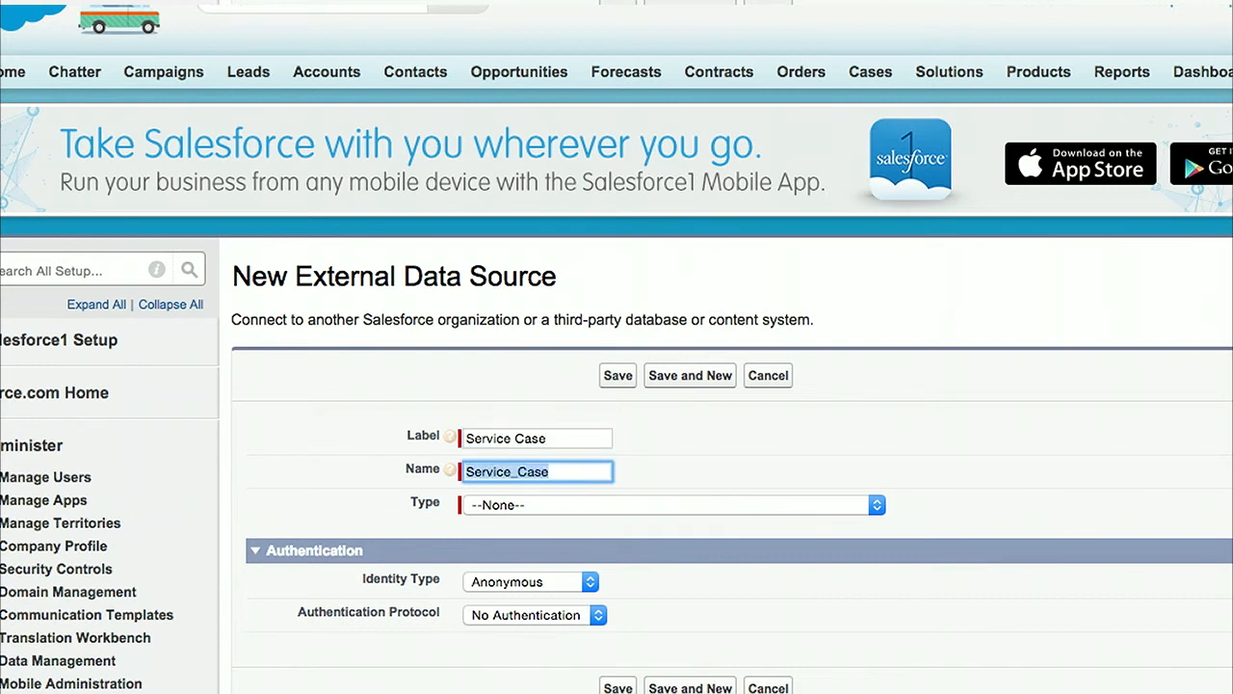
Step: Set the data source type to Lightning Connect: Salesforce and the API version to 34.0
{"action": "left_click", "coordinate": [667, 503]}
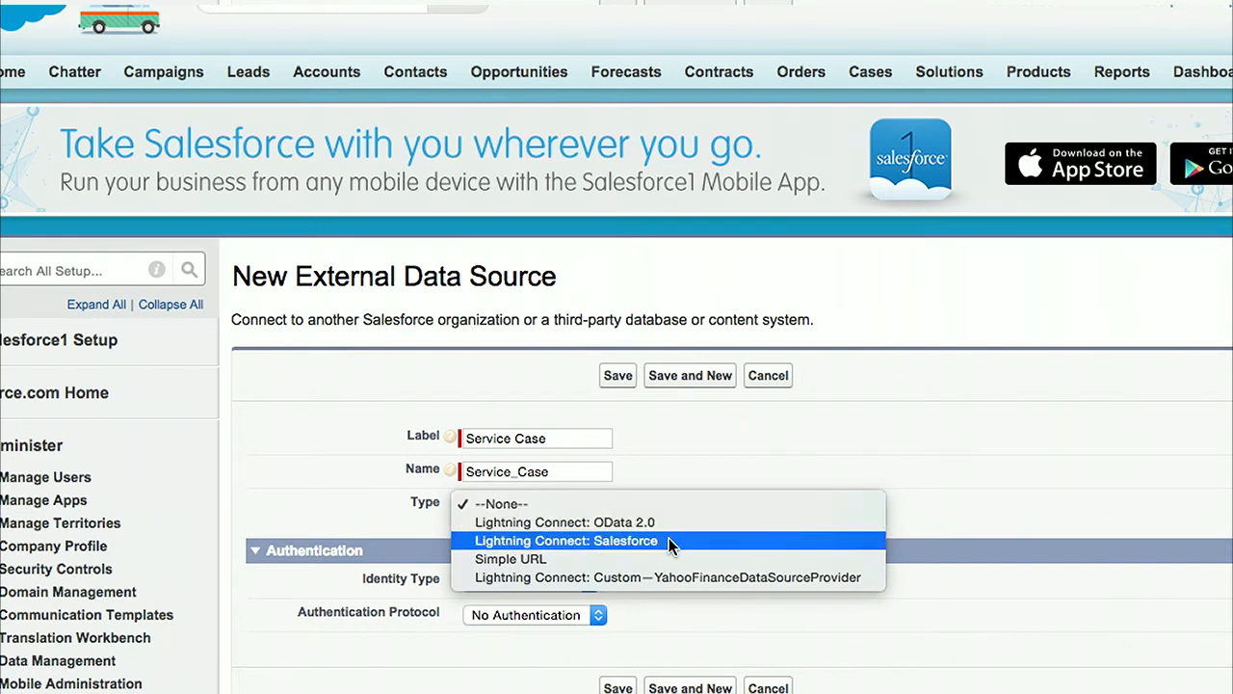
{"action": "left_click", "coordinate": [669, 541]}
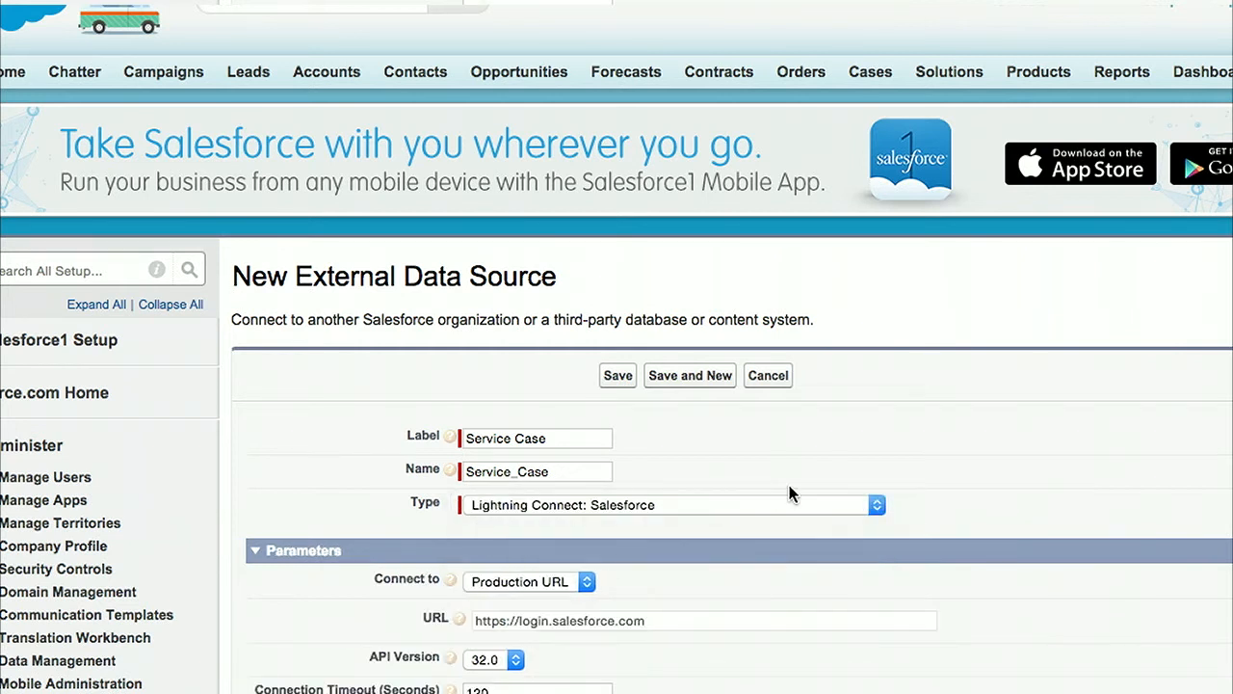
{"action": "scroll", "coordinate": [964, 443], "scroll_direction": "down", "scroll_amount": 5}
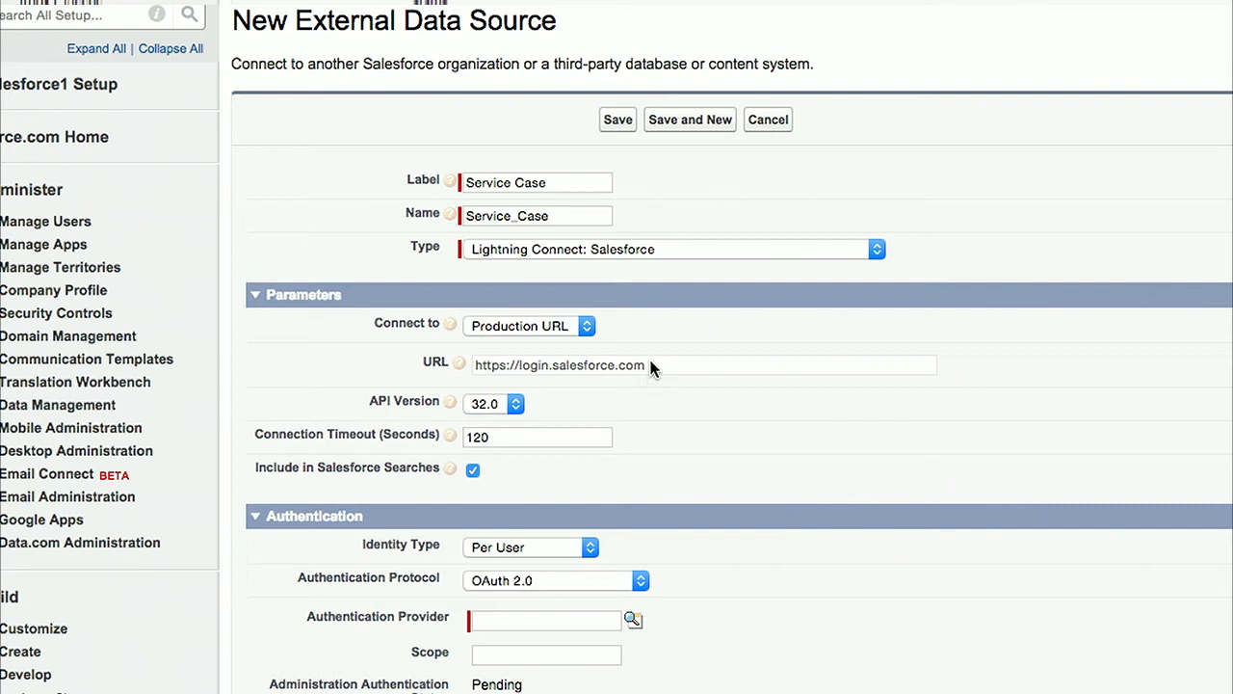
{"action": "left_click", "coordinate": [516, 405]}
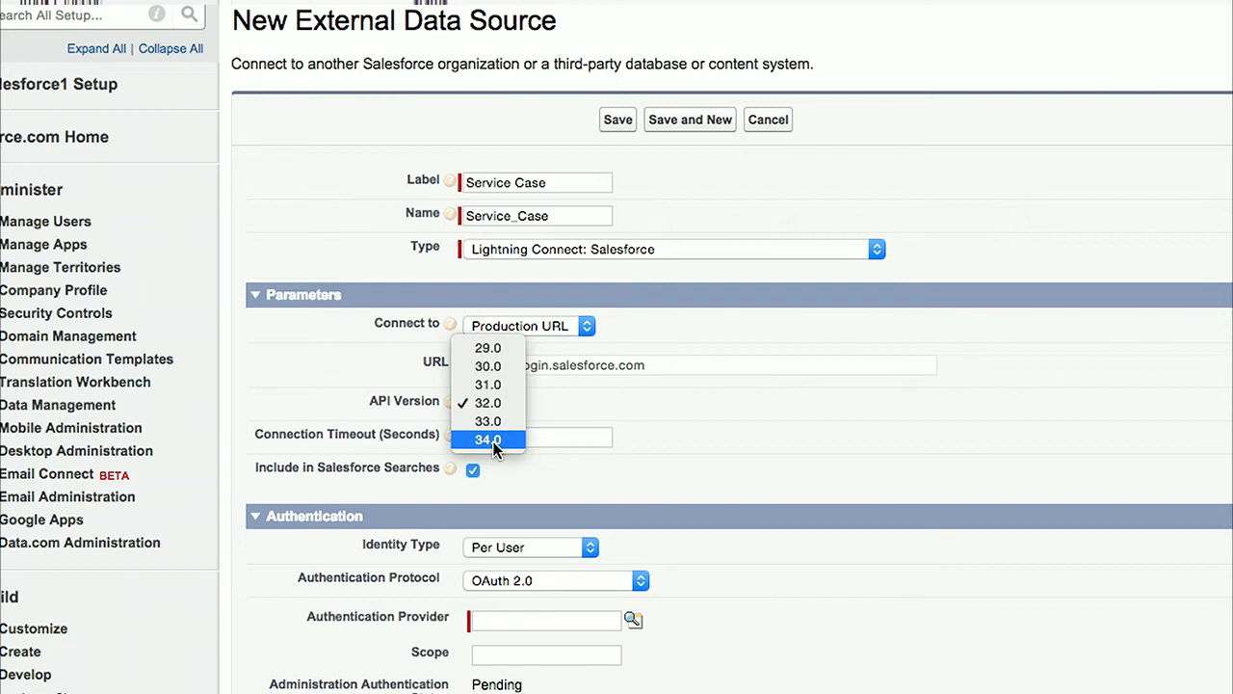
{"action": "left_click", "coordinate": [493, 441]}
Step: Keep the identity type as Per User and set the authentication protocol to Password Authentication
{"action": "scroll", "coordinate": [712, 402], "scroll_direction": "down", "scroll_amount": 5}
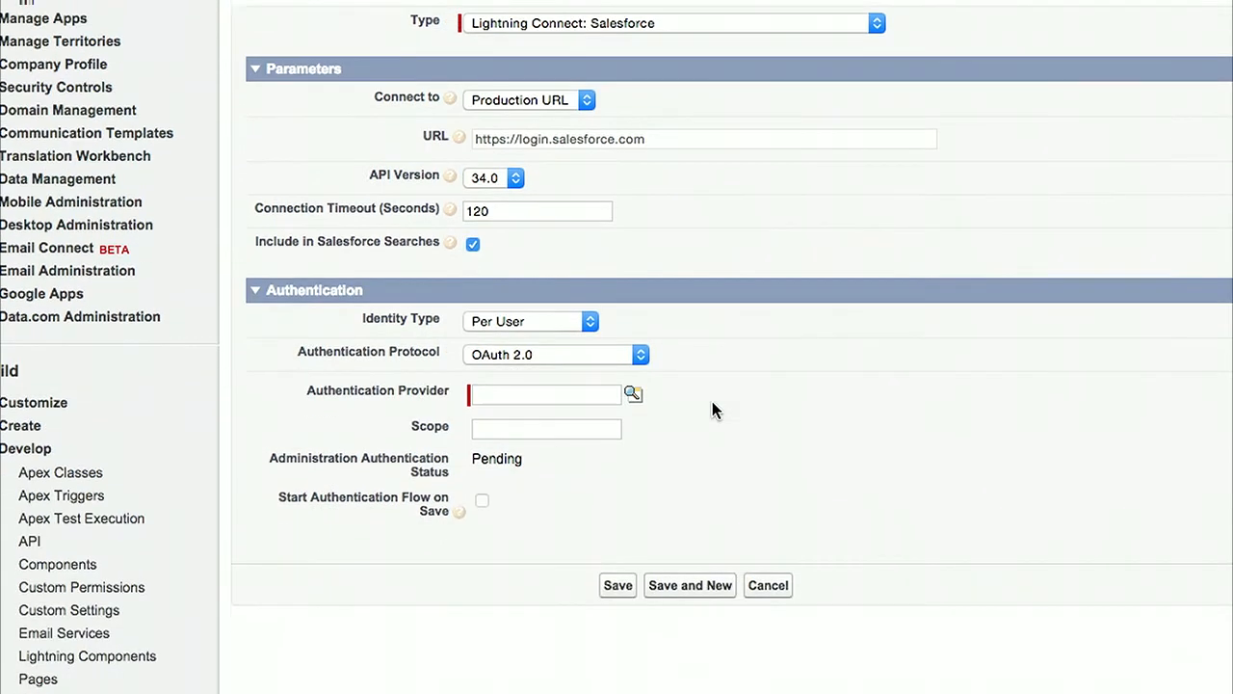
{"action": "left_click", "coordinate": [518, 325]}
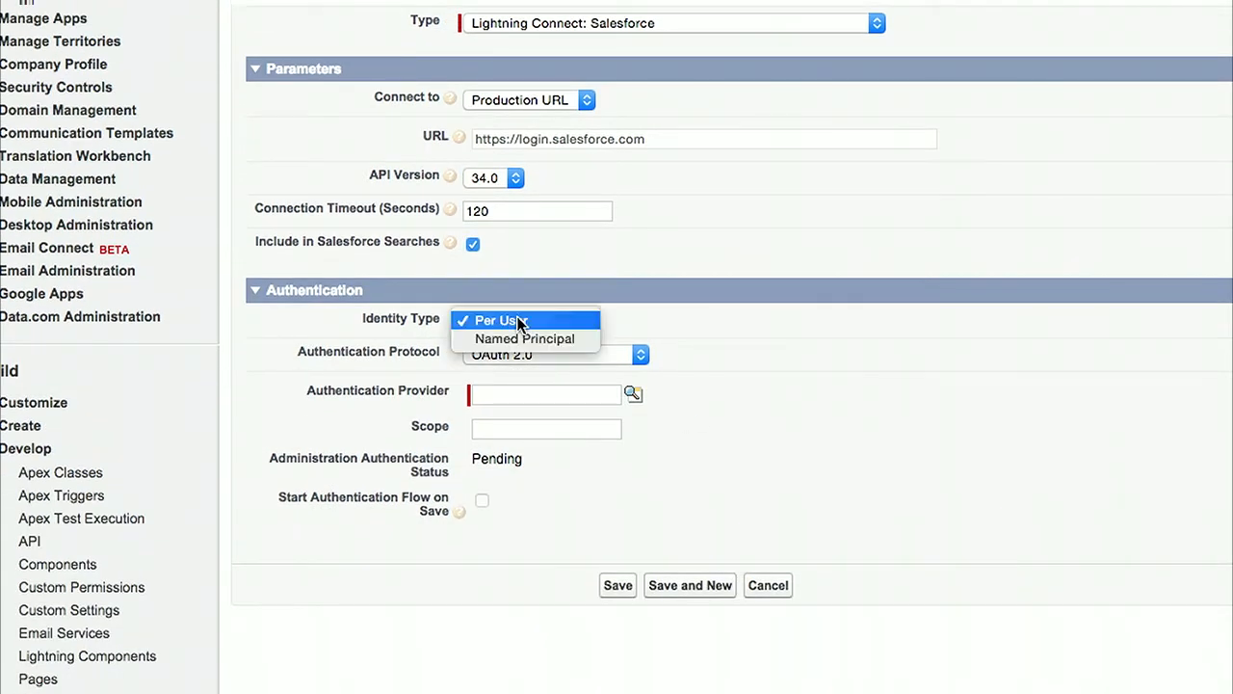
{"action": "left_click", "coordinate": [519, 323]}
{"action": "left_click", "coordinate": [591, 362]}
{"action": "left_click", "coordinate": [596, 371]}
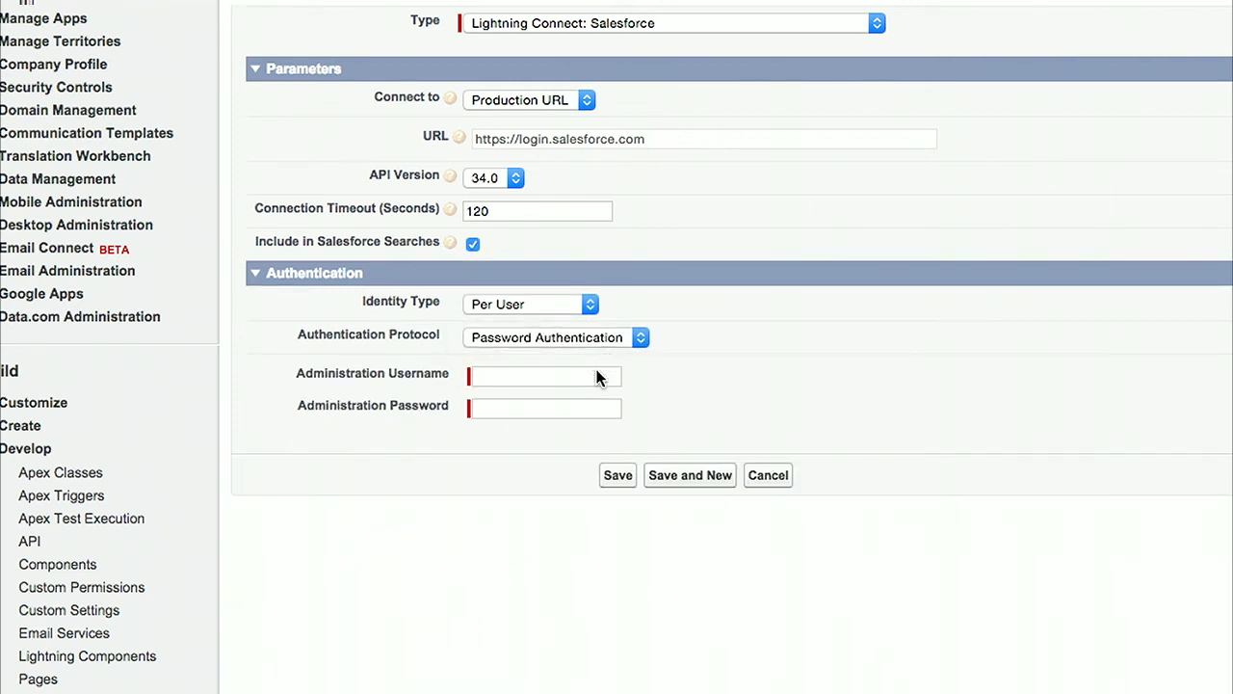
Step: Enter the administration username and administration password, and save the external data source
{"action": "left_click", "coordinate": [575, 377]}
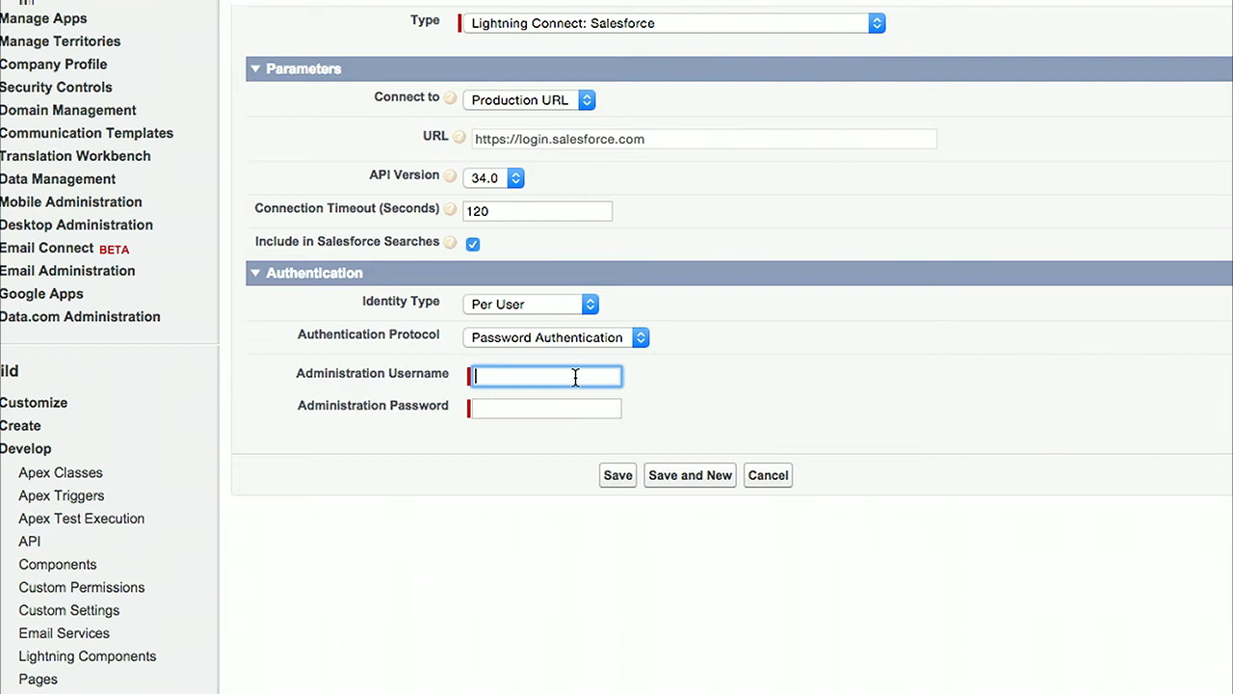
{"action": "key", "text": "Tab"}
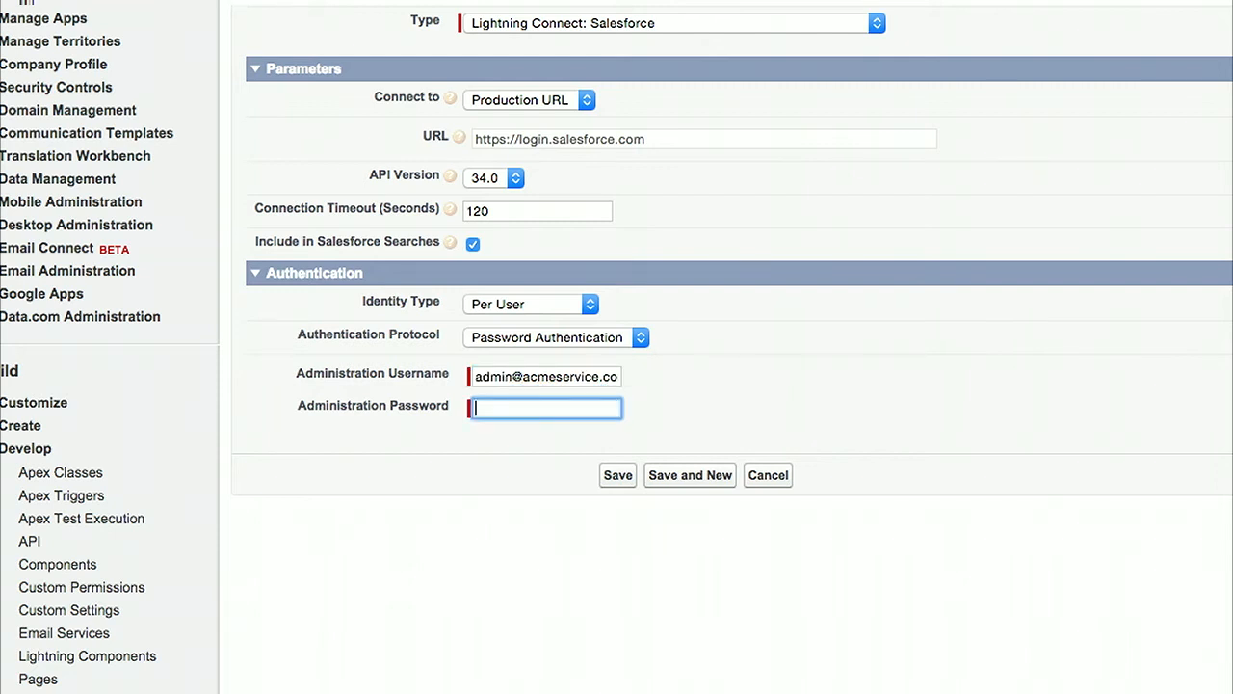
{"action": "type", "text": "••••••••"}
{"action": "left_click", "coordinate": [625, 474]}
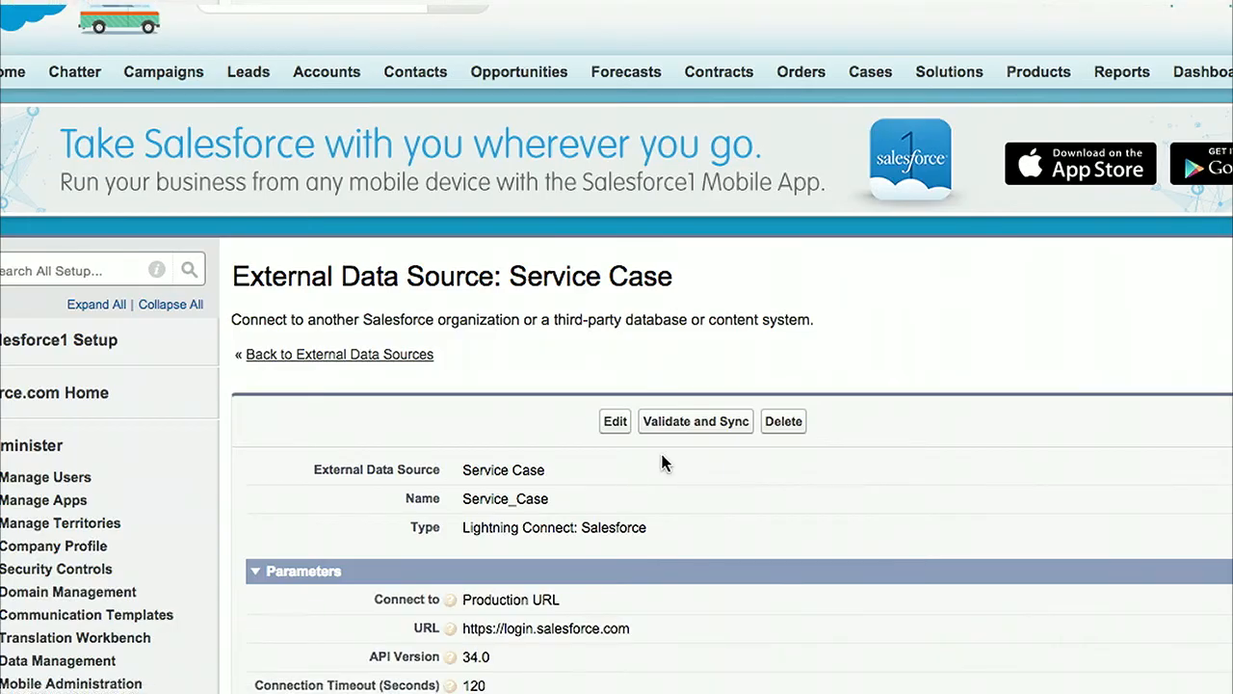
Step: Validate the Service Case data source, select its Case table, and sync it
{"action": "scroll", "coordinate": [778, 479], "scroll_direction": "down", "scroll_amount": 8}
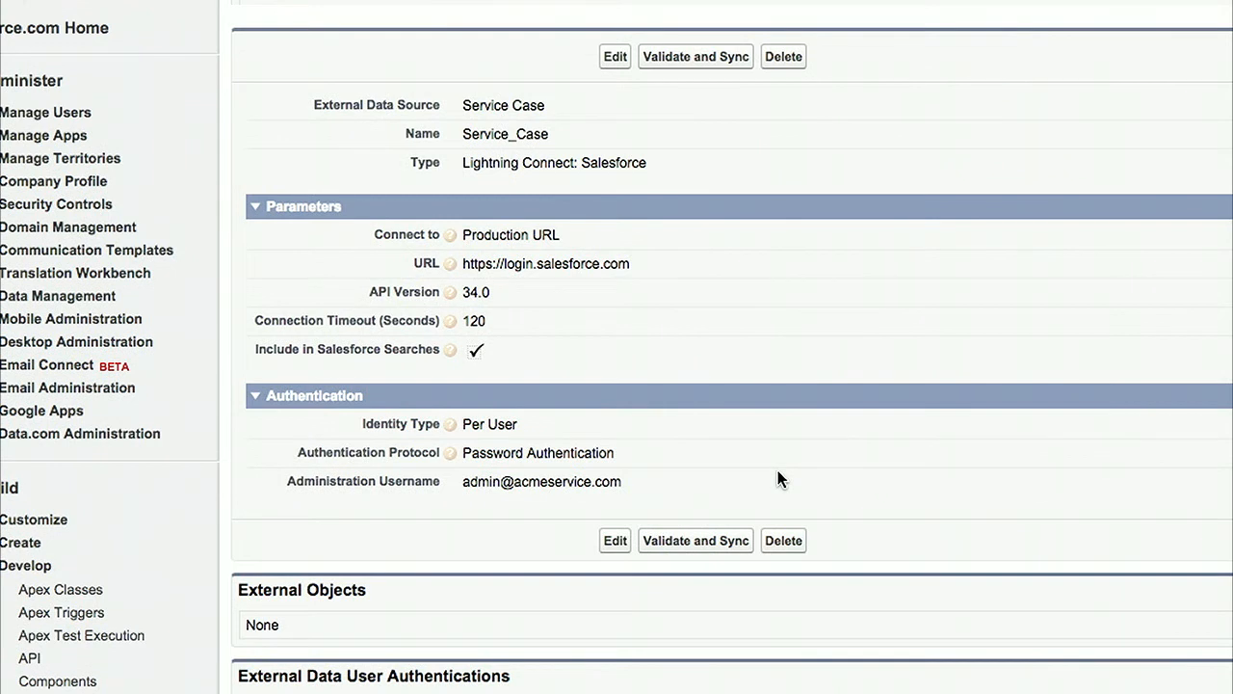
{"action": "left_click", "coordinate": [695, 61]}
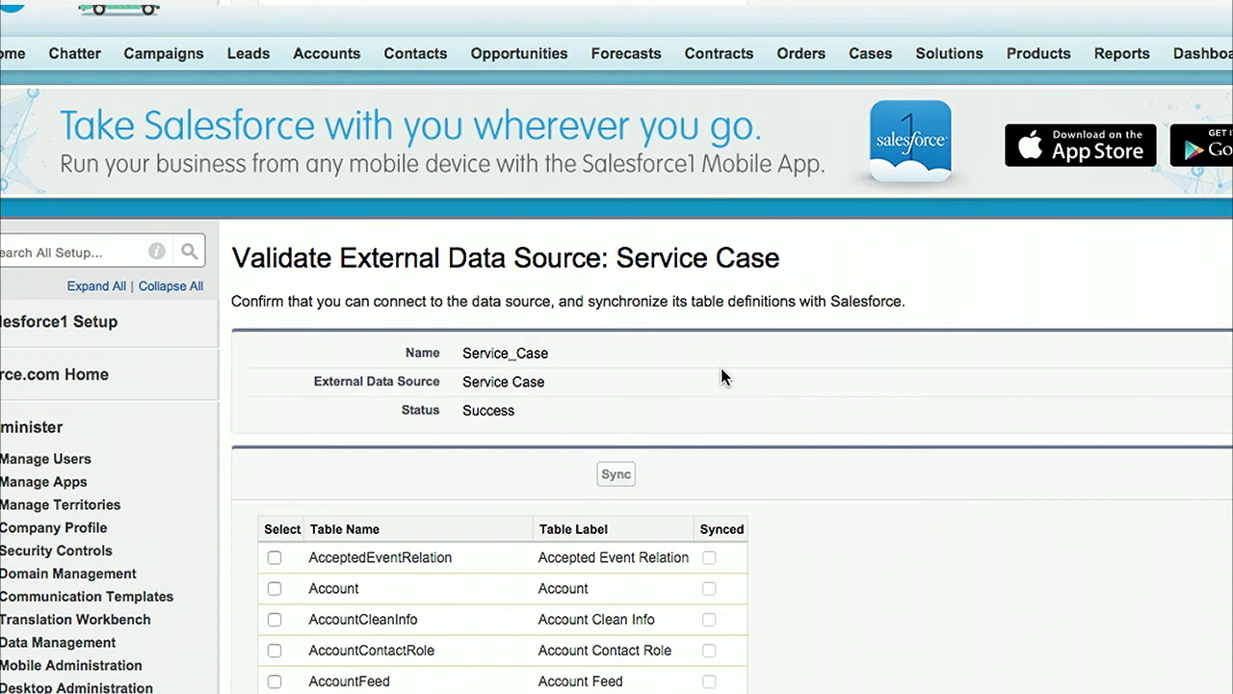
{"action": "scroll", "coordinate": [722, 376], "scroll_direction": "down", "scroll_amount": 5}
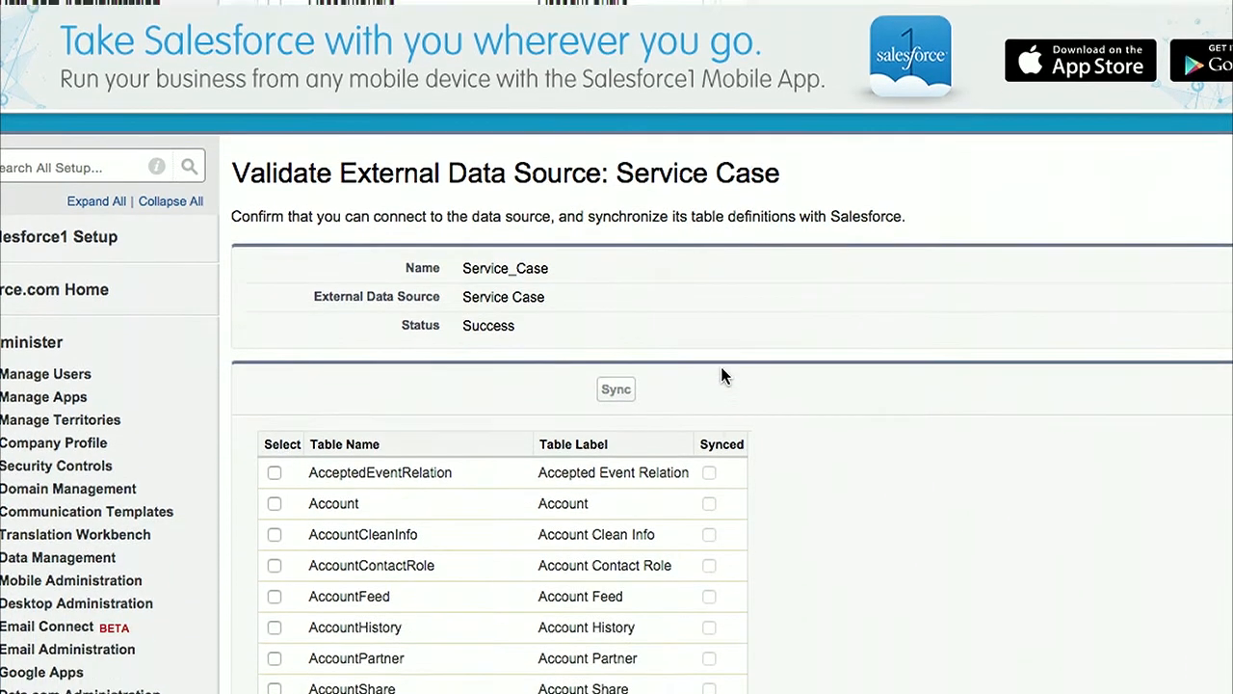
{"action": "scroll", "coordinate": [723, 376], "scroll_direction": "down", "scroll_amount": 5}
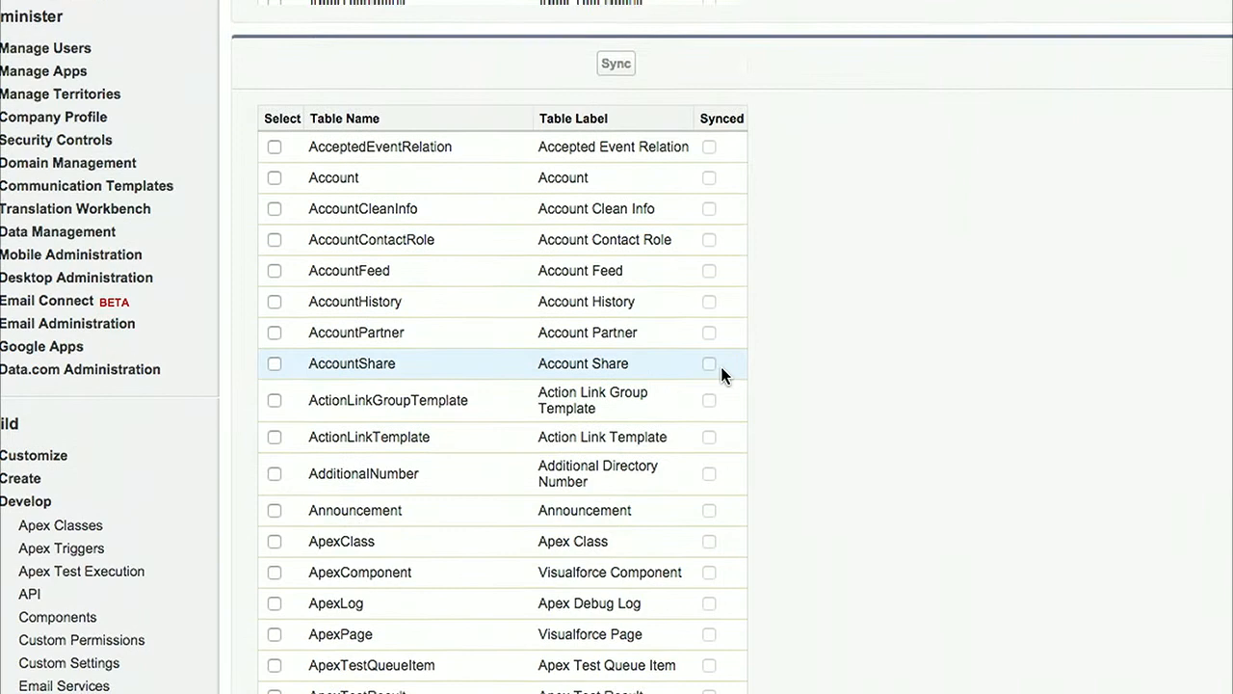
{"action": "scroll", "coordinate": [723, 376], "scroll_direction": "down", "scroll_amount": 12}
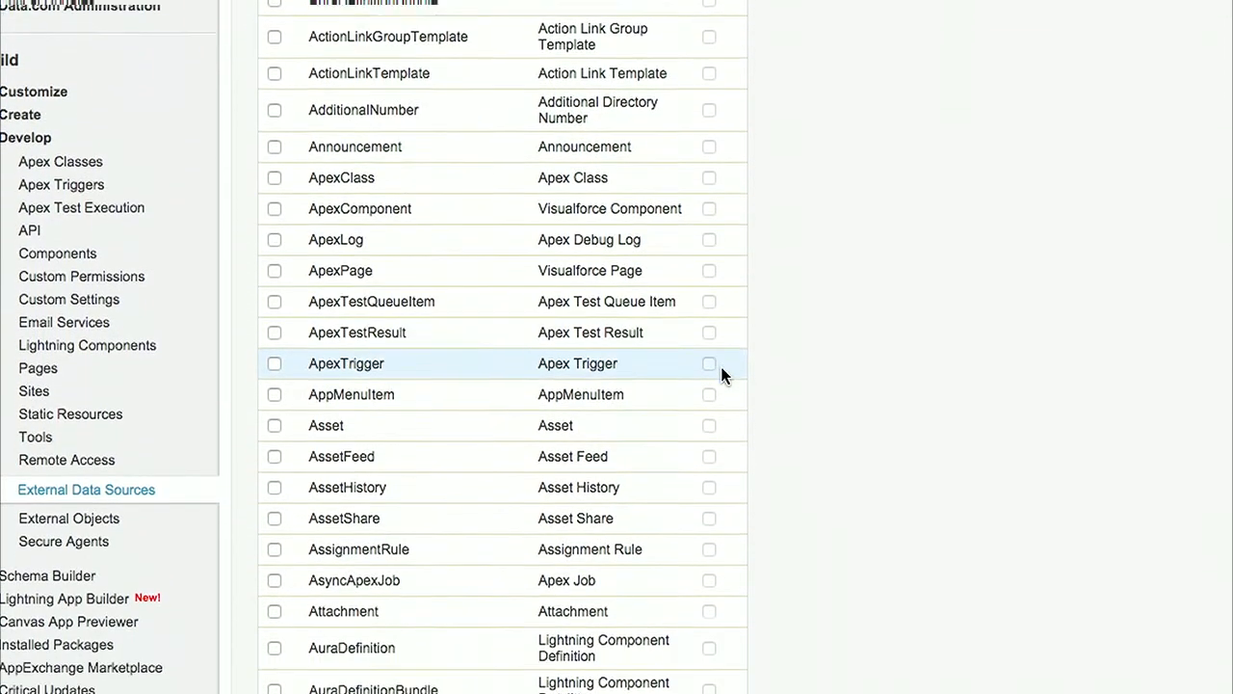
{"action": "scroll", "coordinate": [723, 376], "scroll_direction": "down", "scroll_amount": 6}
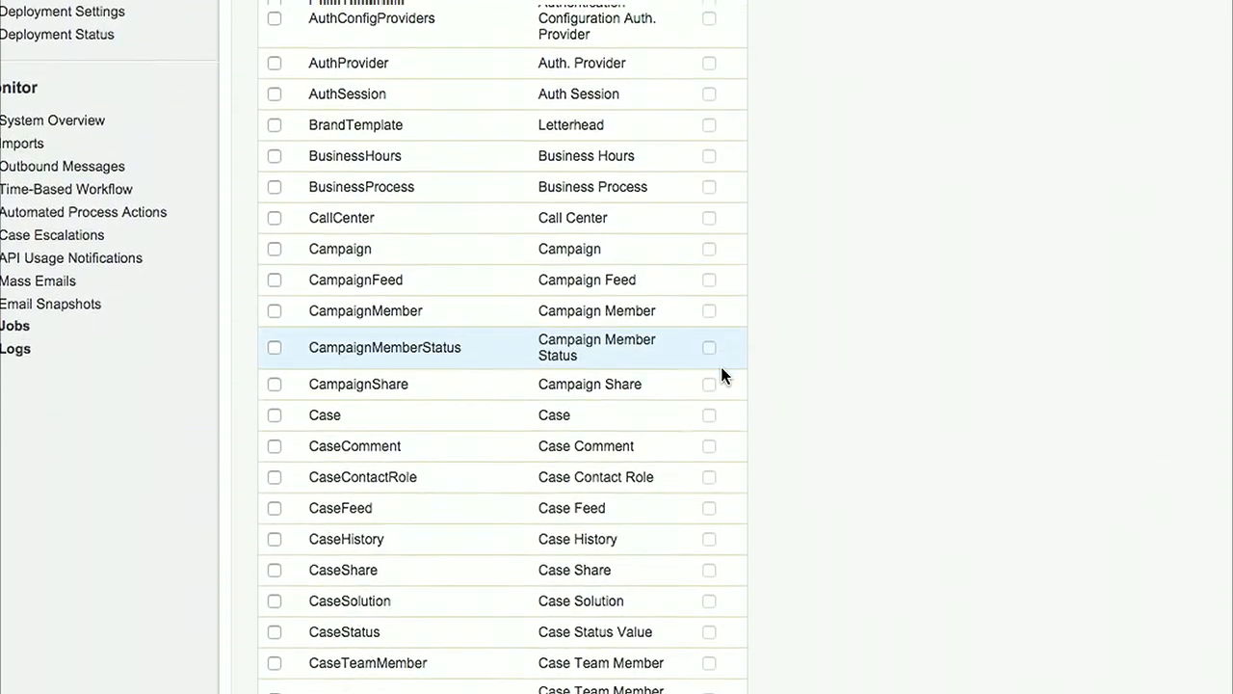
{"action": "scroll", "coordinate": [722, 376], "scroll_direction": "down", "scroll_amount": 15}
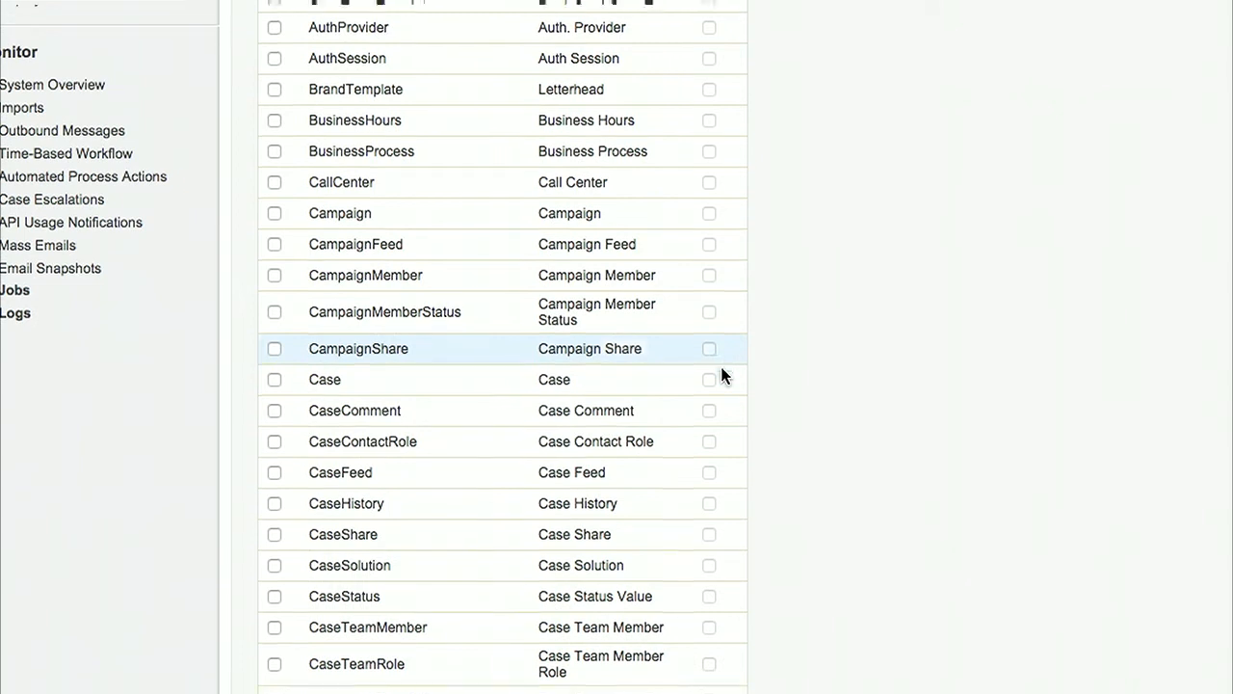
{"action": "scroll", "coordinate": [722, 373], "scroll_direction": "down", "scroll_amount": 20}
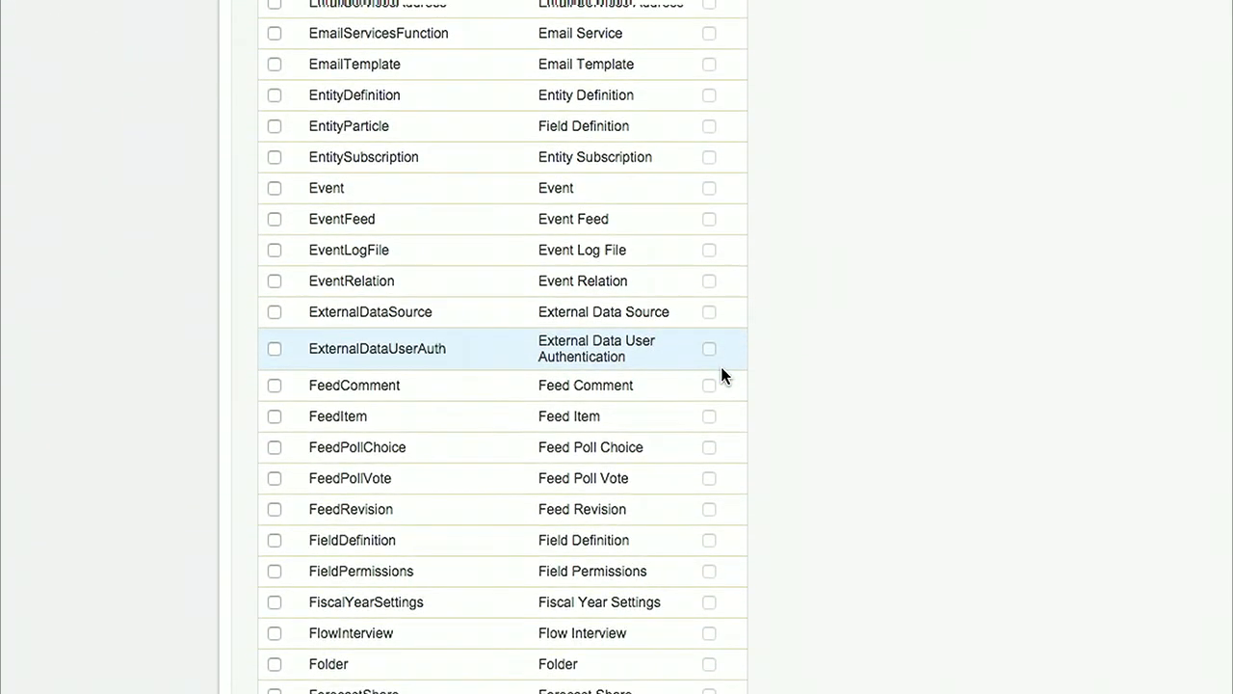
{"action": "scroll", "coordinate": [720, 375], "scroll_direction": "up", "scroll_amount": 13}
{"action": "scroll", "coordinate": [723, 376], "scroll_direction": "up", "scroll_amount": 20}
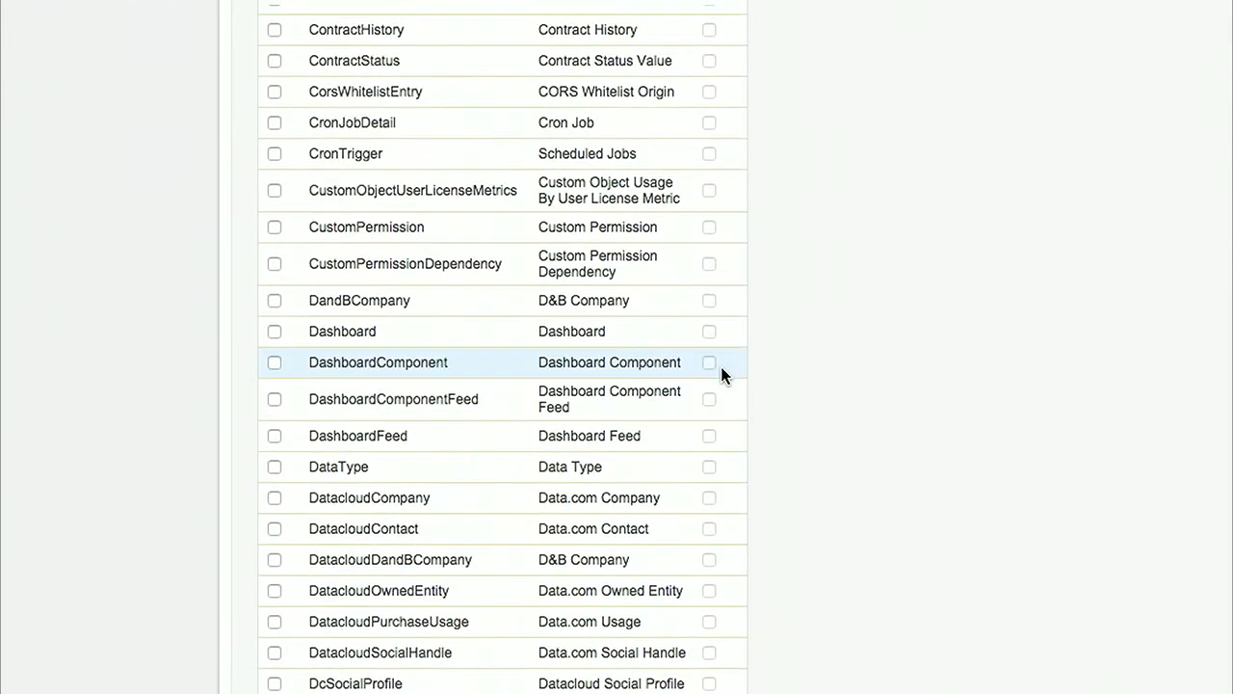
{"action": "scroll", "coordinate": [720, 363], "scroll_direction": "up", "scroll_amount": 8}
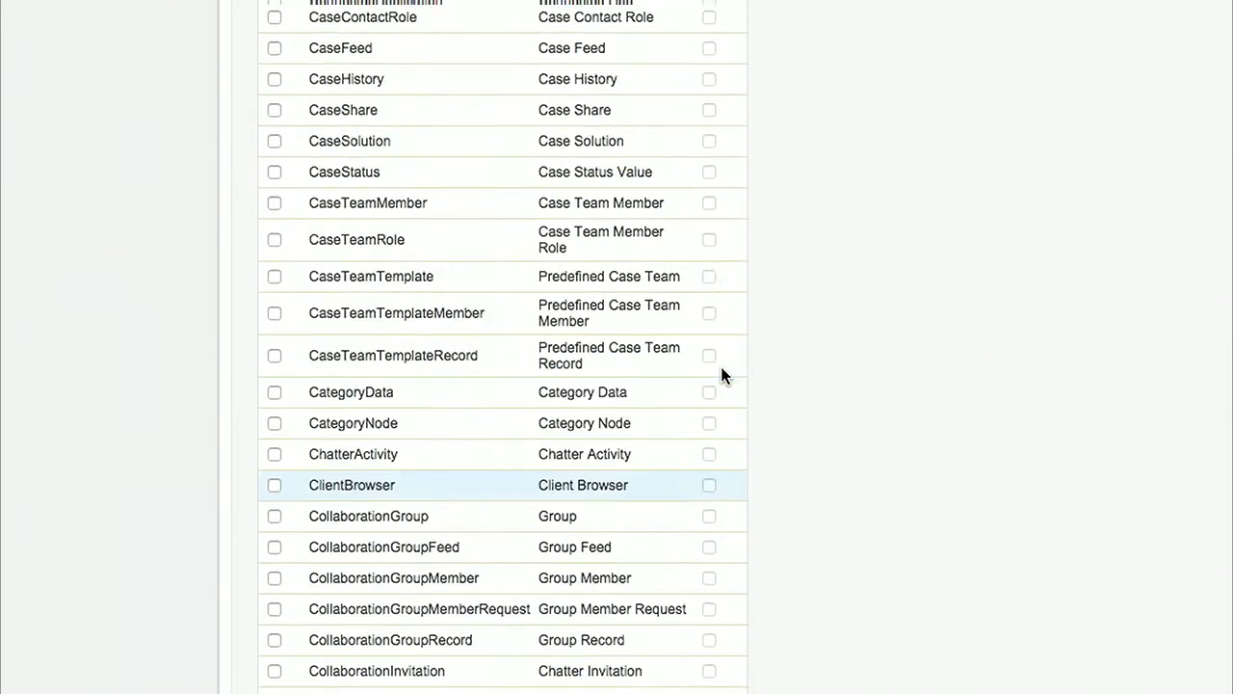
{"action": "scroll", "coordinate": [333, 114], "scroll_direction": "up", "scroll_amount": 1}
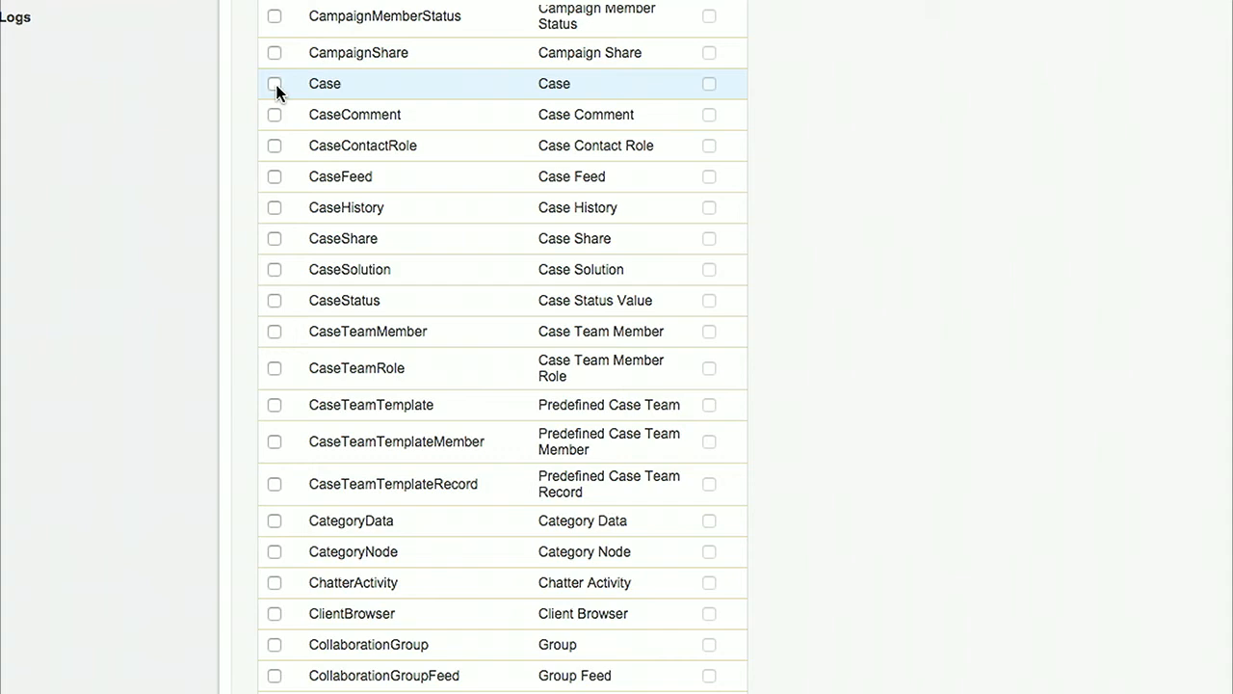
{"action": "scroll", "coordinate": [676, 241], "scroll_direction": "up", "scroll_amount": 20}
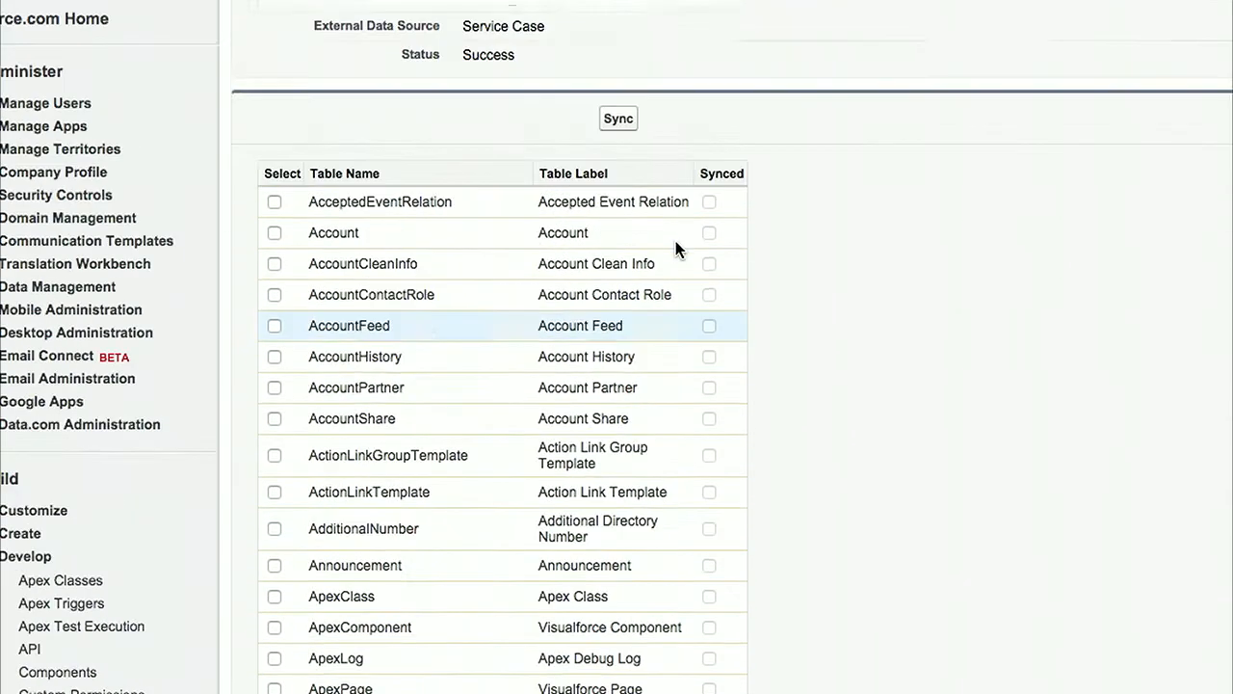
{"action": "left_click", "coordinate": [619, 467]}
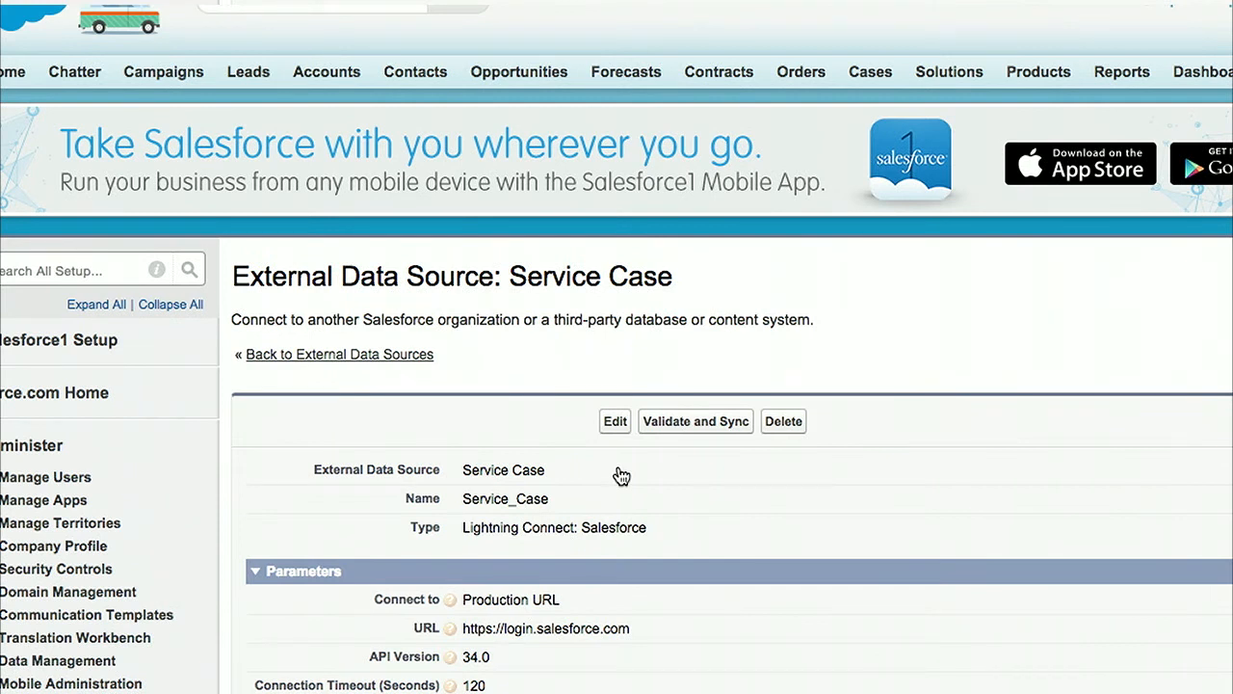
Step: Open the synced Case external object and examine its API name and custom fields
{"action": "scroll", "coordinate": [681, 586], "scroll_direction": "down", "scroll_amount": 10}
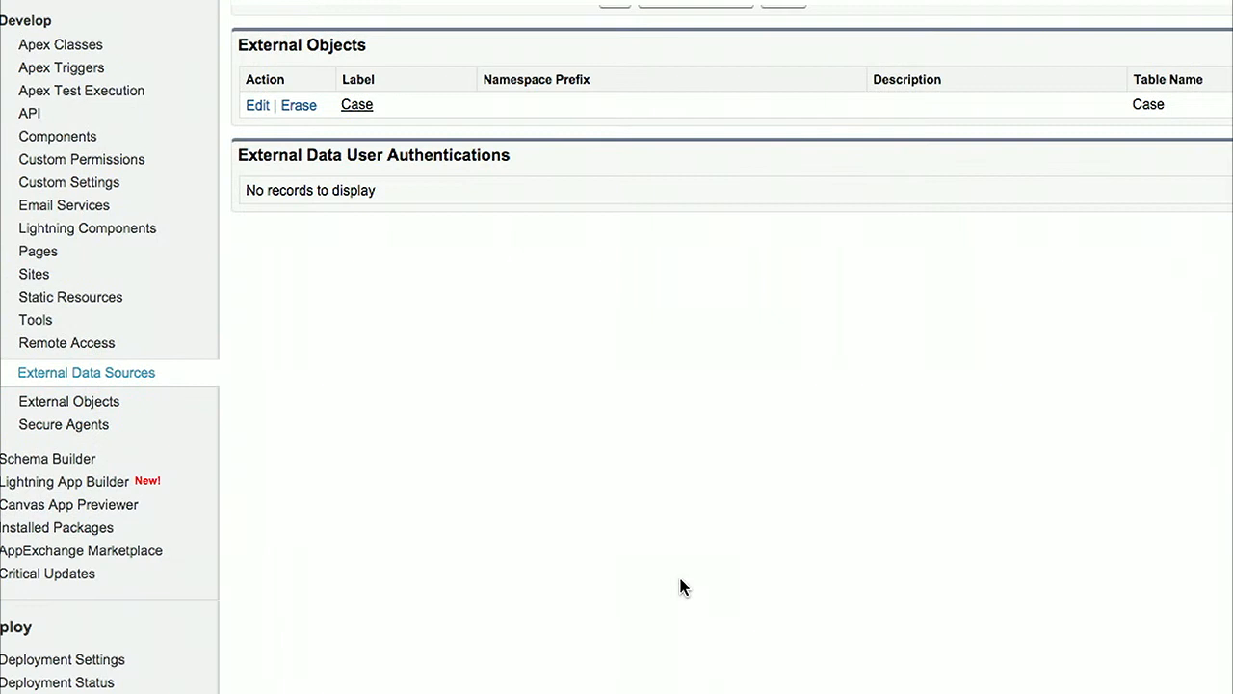
{"action": "left_click", "coordinate": [357, 106]}
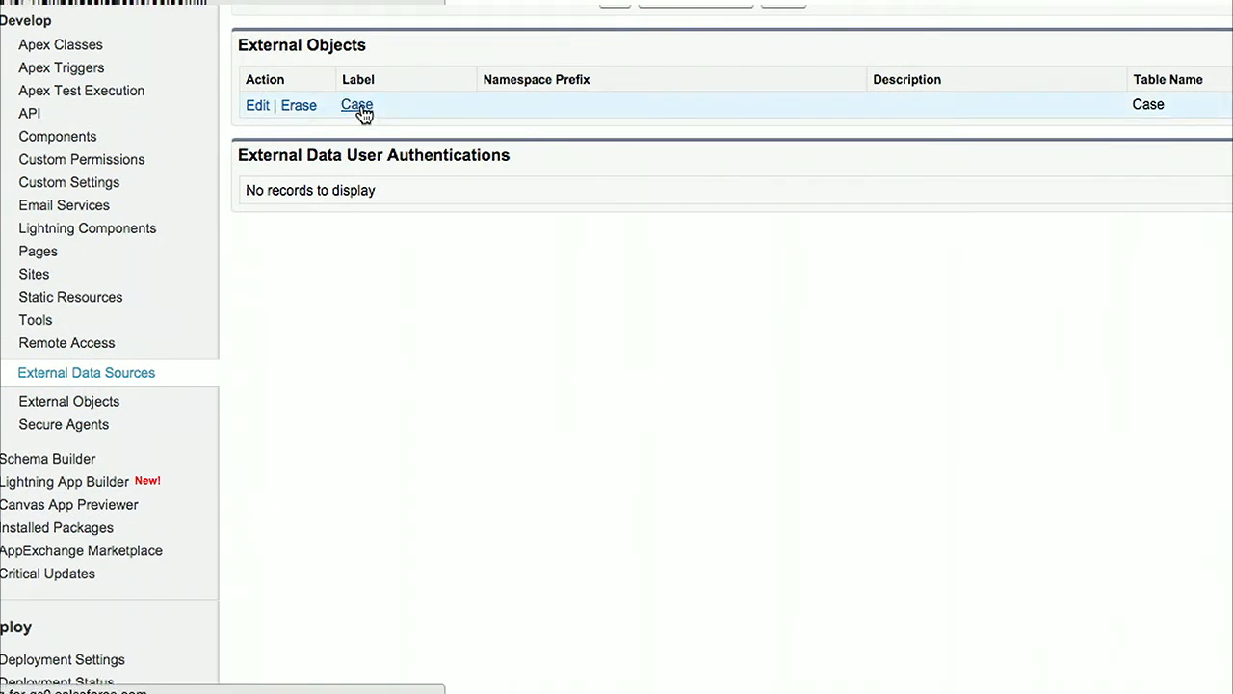
{"action": "scroll", "coordinate": [634, 342], "scroll_direction": "down", "scroll_amount": 3}
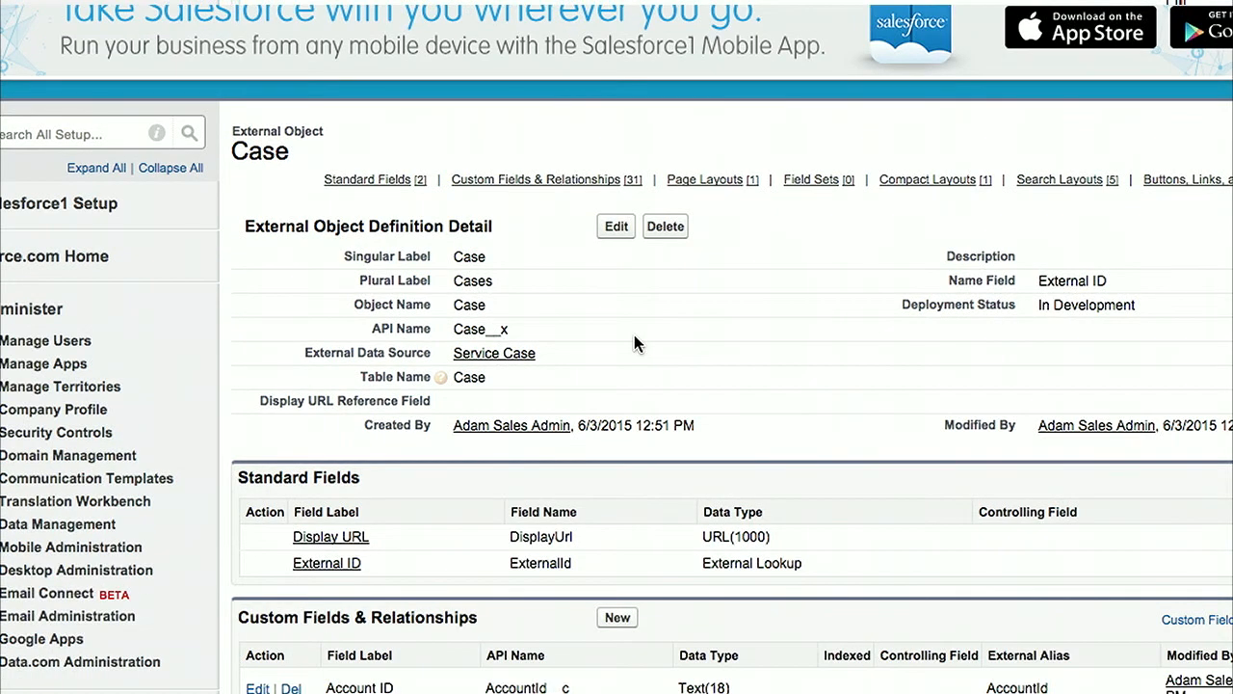
{"action": "left_click_drag", "start_coordinate": [452, 329], "coordinate": [519, 331]}
{"action": "scroll", "coordinate": [519, 330], "scroll_direction": "down", "scroll_amount": 7}
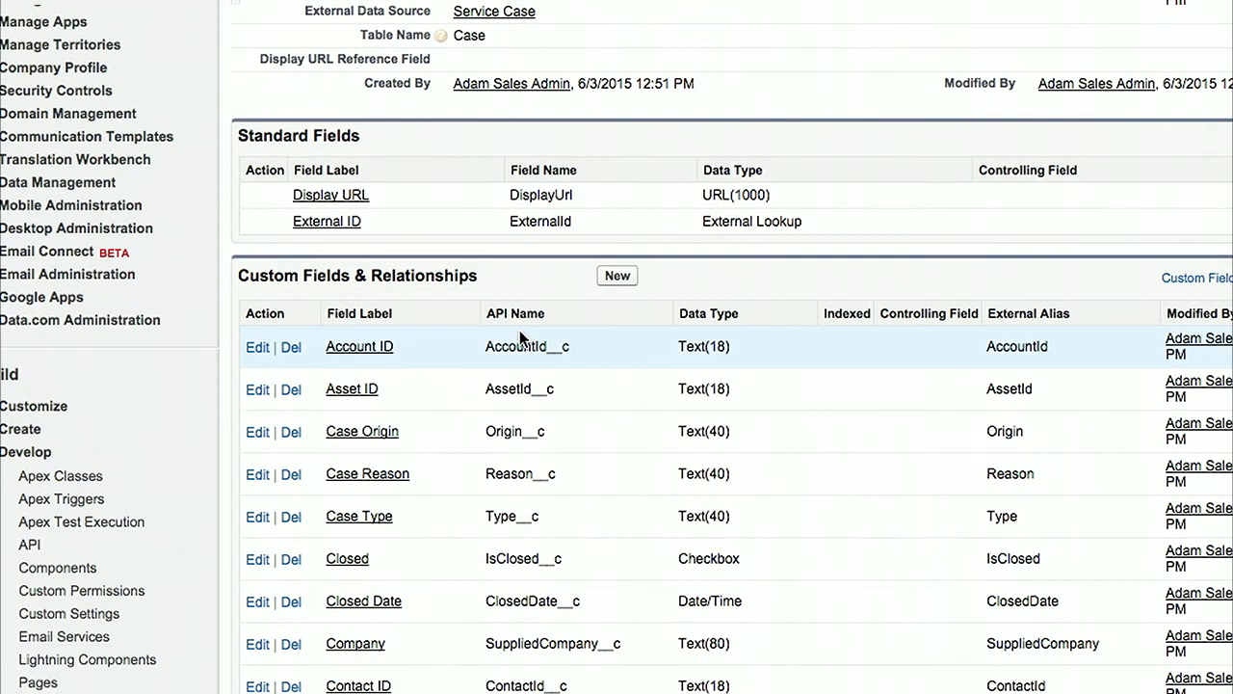
{"action": "scroll", "coordinate": [519, 329], "scroll_direction": "down", "scroll_amount": 3}
{"action": "scroll", "coordinate": [520, 329], "scroll_direction": "up", "scroll_amount": 15}
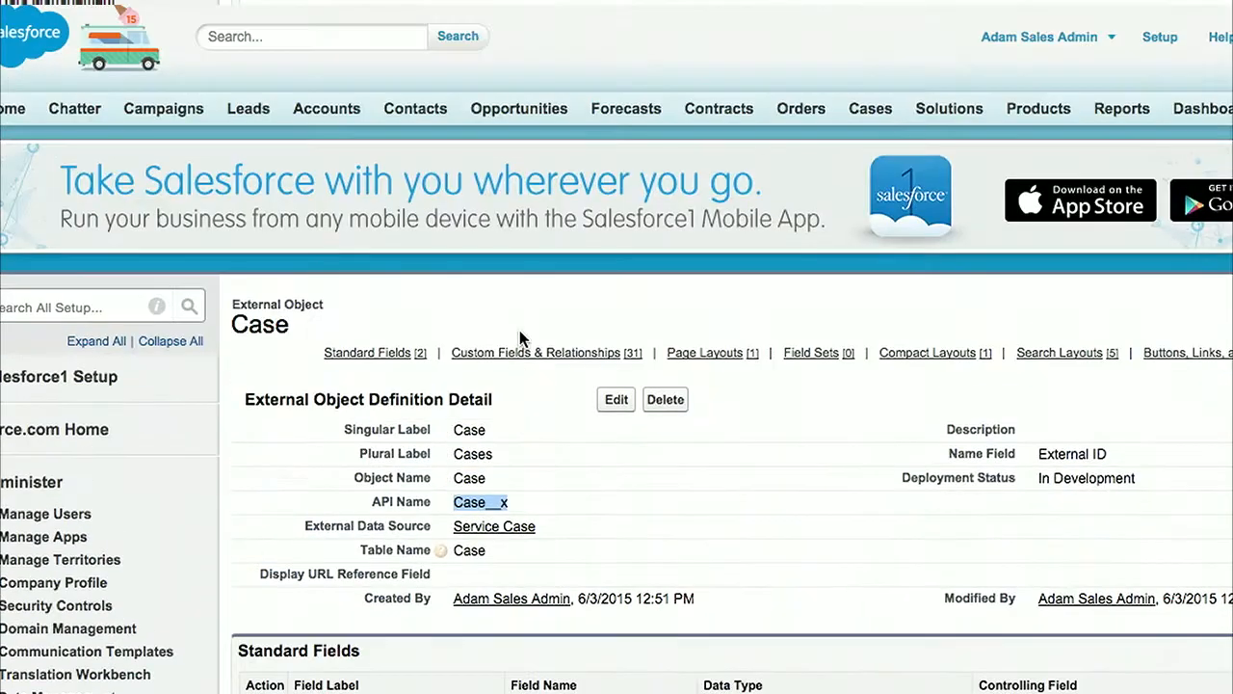
Step: Edit the Case external object, setting its label to Service Case and its plural label to Service Cases
{"action": "scroll", "coordinate": [519, 329], "scroll_direction": "down", "scroll_amount": 1}
{"action": "left_click", "coordinate": [608, 371]}
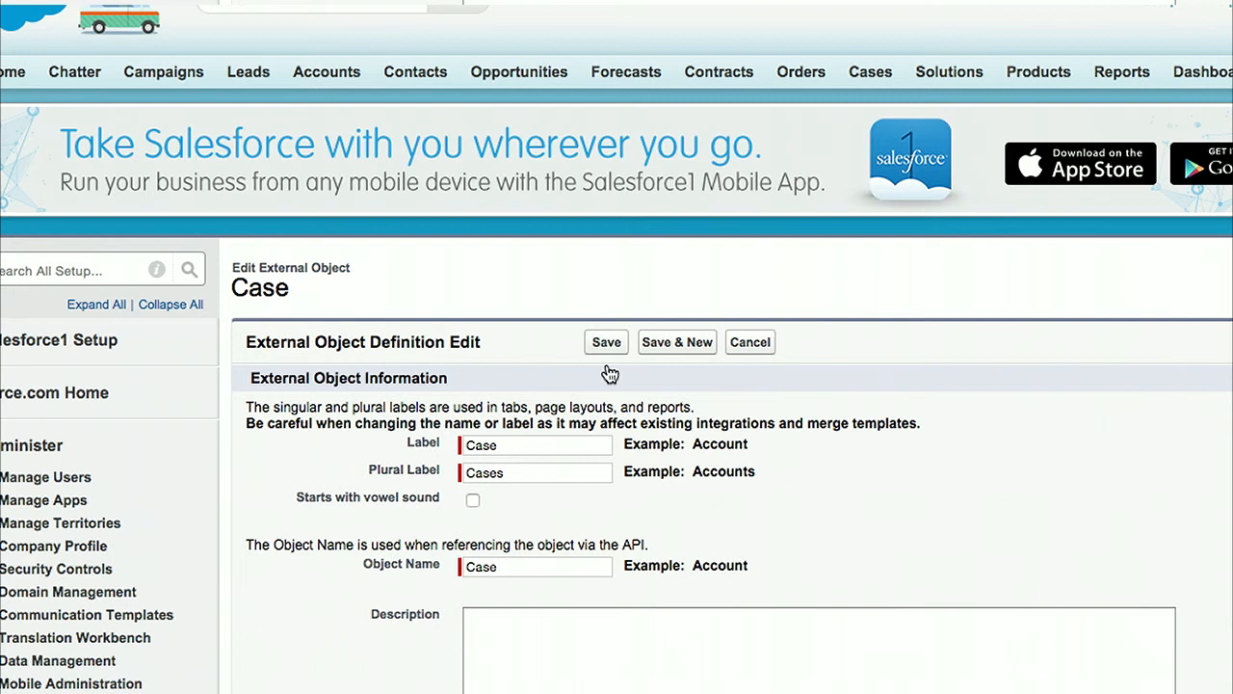
{"action": "left_click", "coordinate": [471, 444]}
{"action": "type", "text": "Service"}
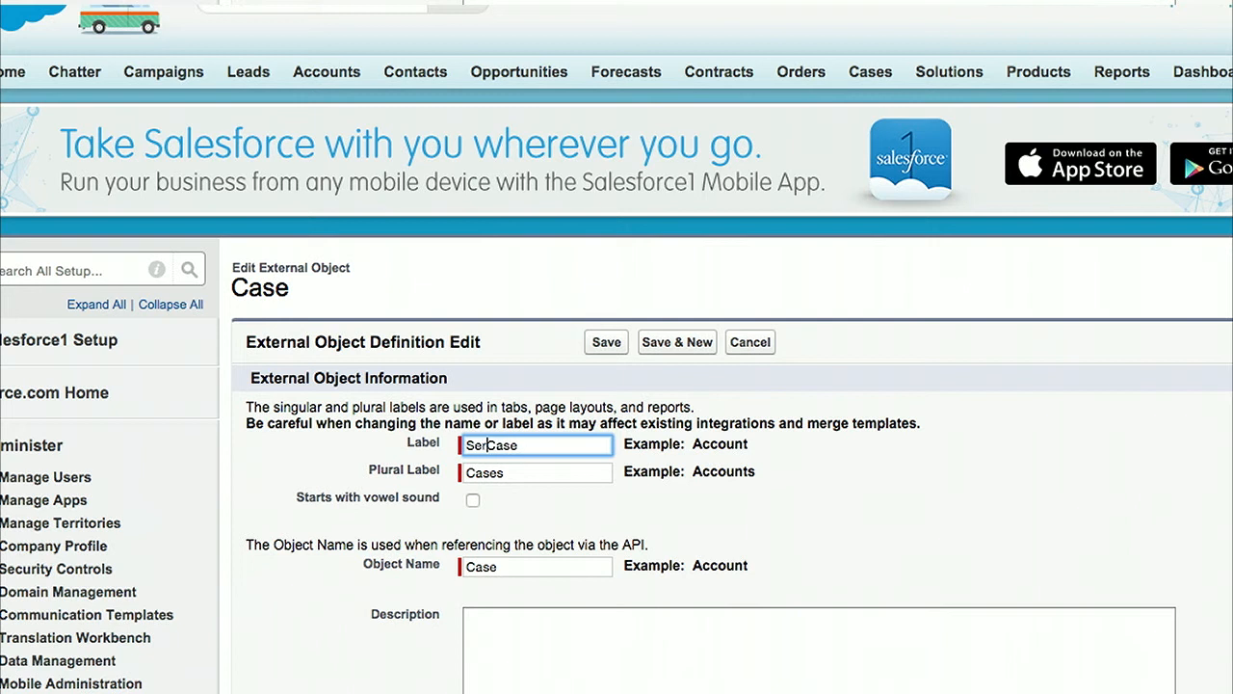
{"action": "key", "text": "Tab"}
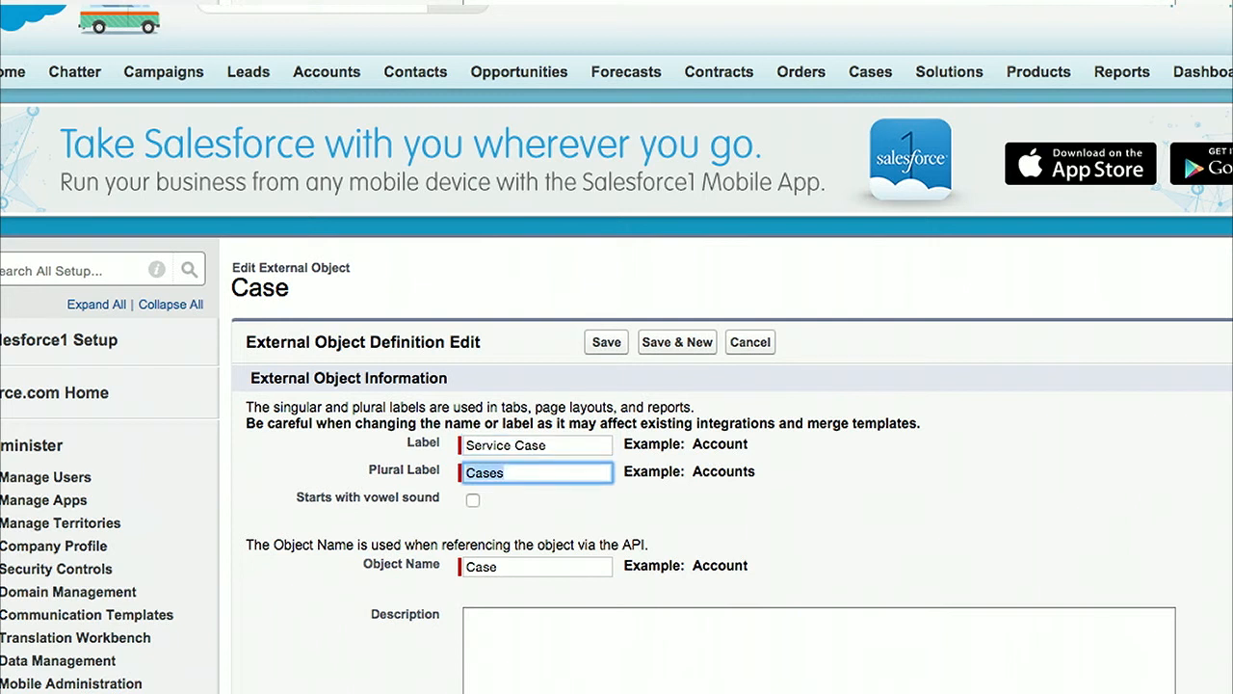
{"action": "key", "text": "Tab"}
{"action": "left_click", "coordinate": [486, 474]}
{"action": "left_click", "coordinate": [466, 473]}
{"action": "type", "text": "Service"}
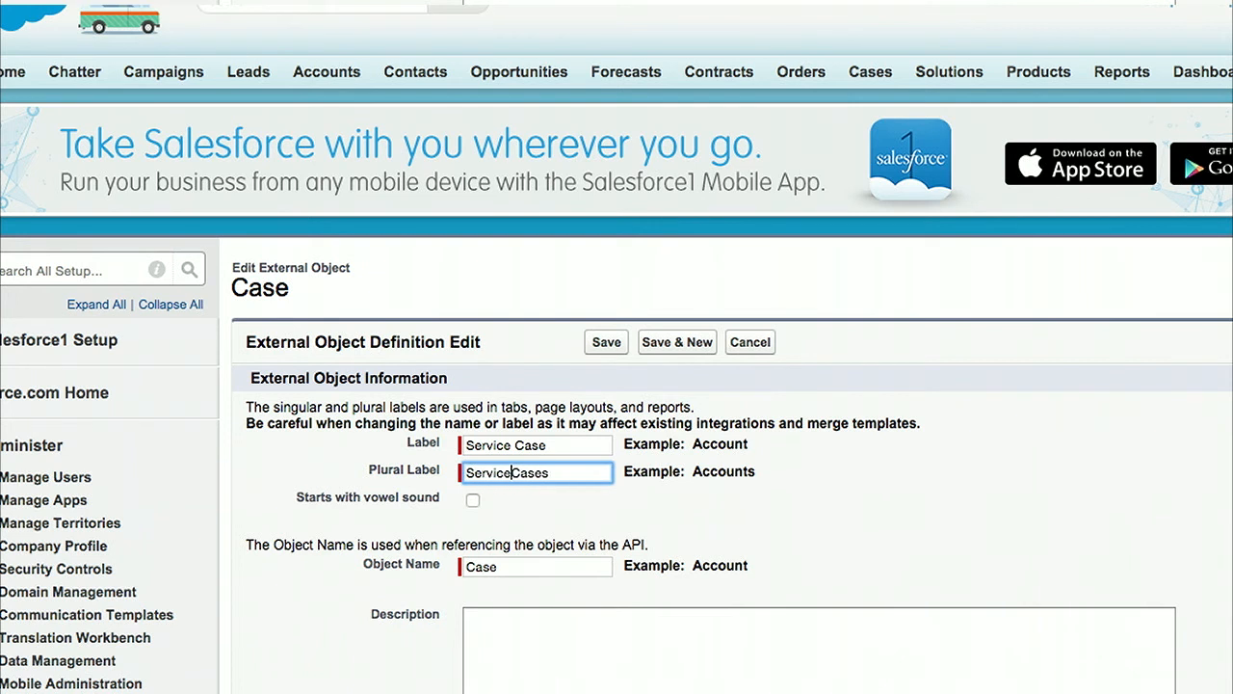
Step: Set the external object's name to ServiceCase and save the definition
{"action": "left_click", "coordinate": [468, 567]}
{"action": "type", "text": "Service"}
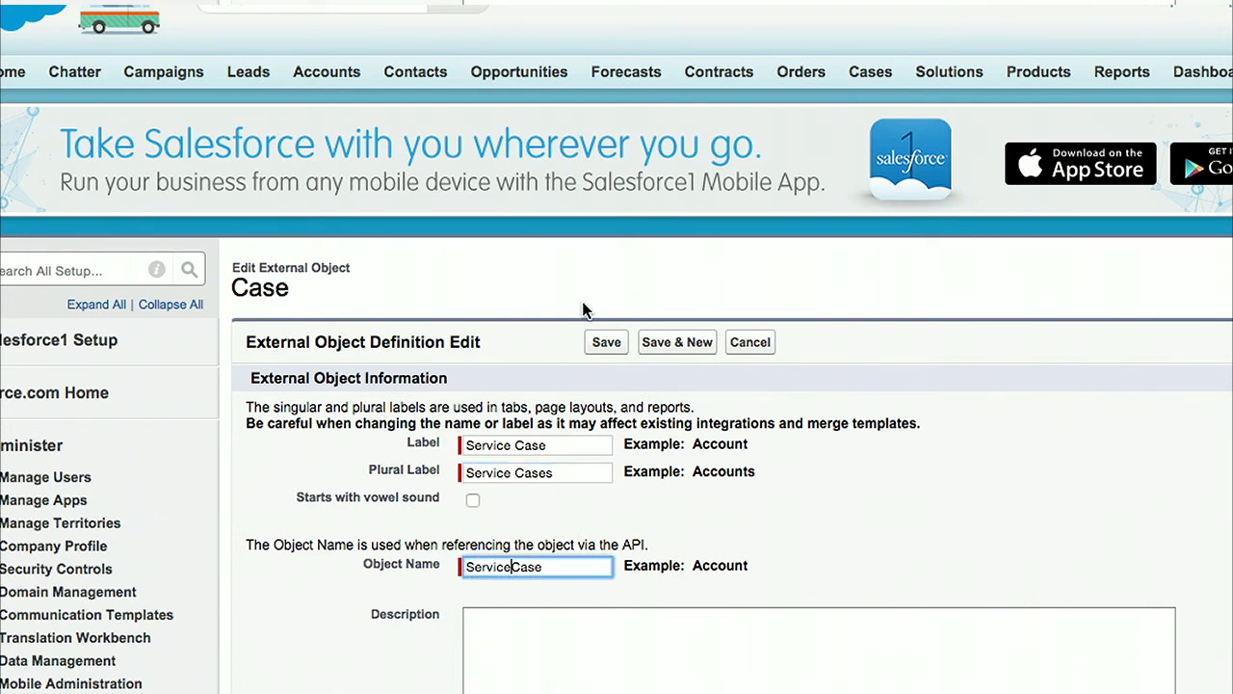
{"action": "left_click", "coordinate": [606, 342]}
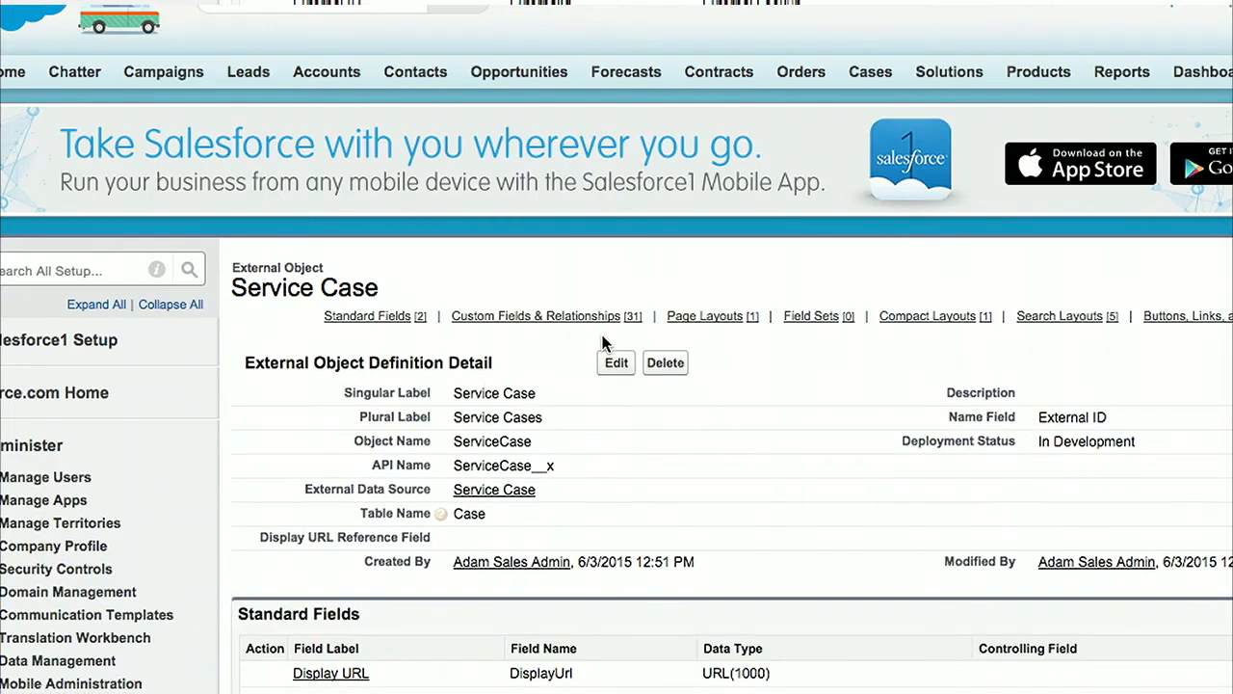
Step: Start a new custom object tab for the Service Case object with the Chalkboard tab style
{"action": "scroll", "coordinate": [700, 418], "scroll_direction": "down", "scroll_amount": 5}
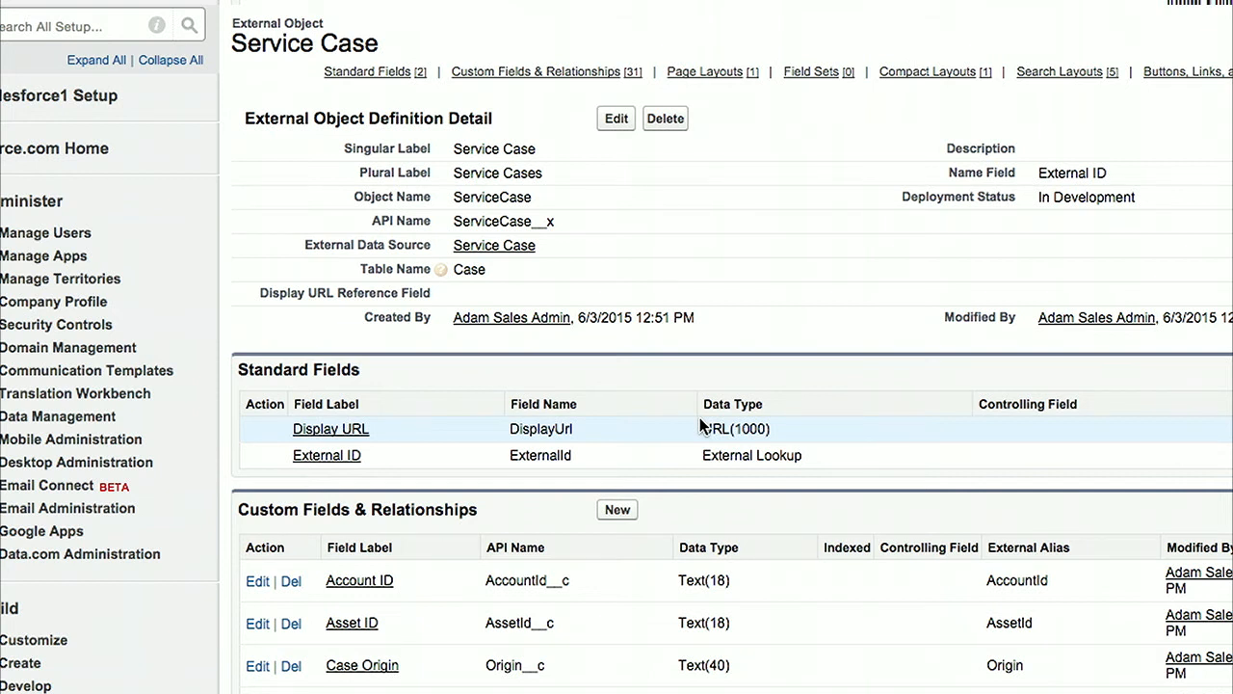
{"action": "scroll", "coordinate": [700, 427], "scroll_direction": "down", "scroll_amount": 5}
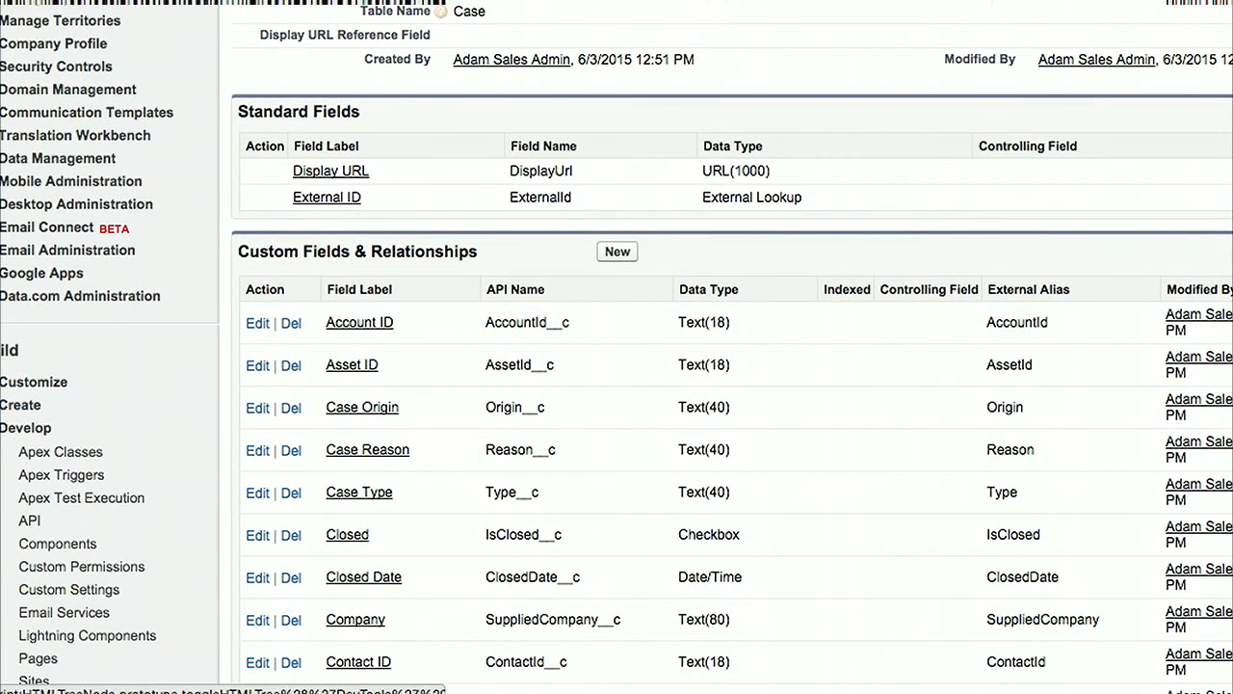
{"action": "left_click", "coordinate": [21, 405]}
{"action": "left_click", "coordinate": [45, 569]}
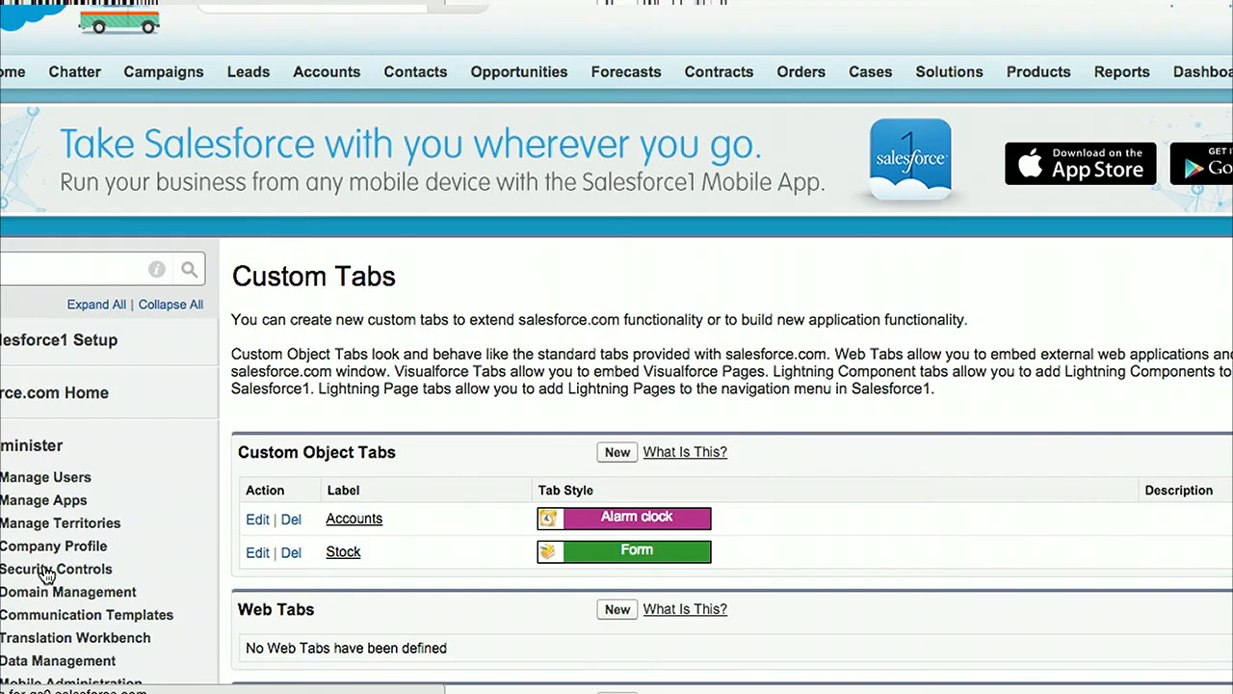
{"action": "left_click", "coordinate": [616, 453]}
{"action": "left_click", "coordinate": [538, 462]}
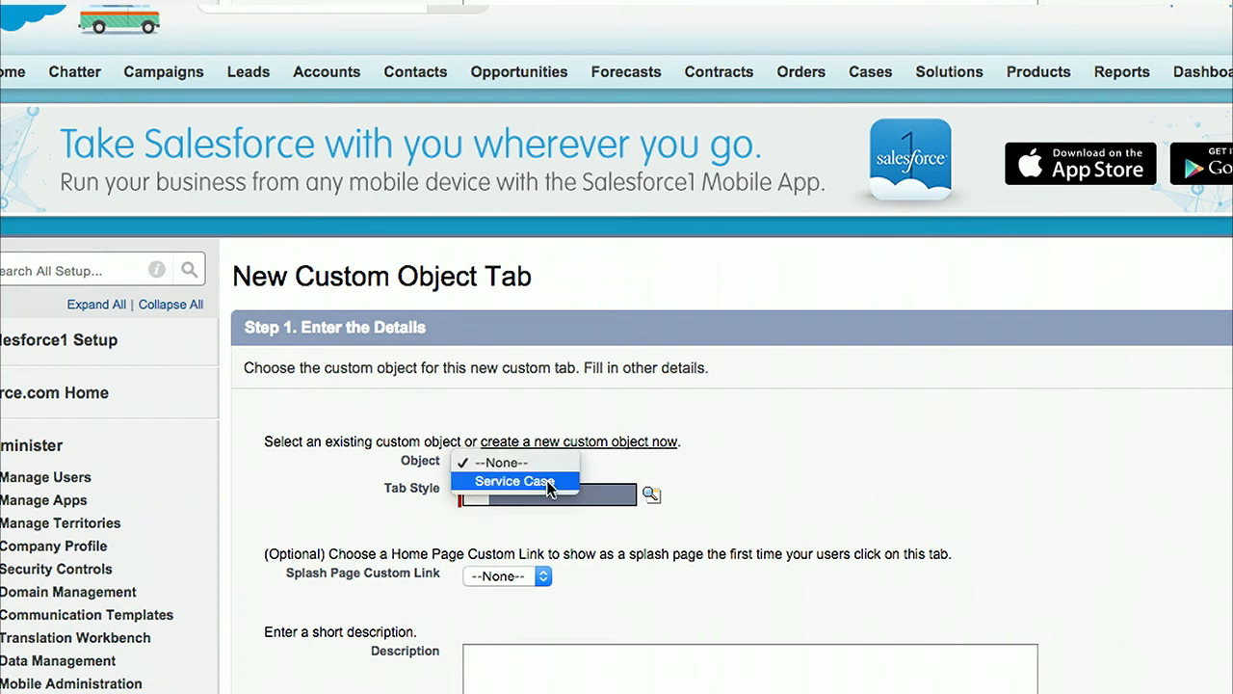
{"action": "left_click", "coordinate": [549, 481]}
{"action": "left_click", "coordinate": [651, 494]}
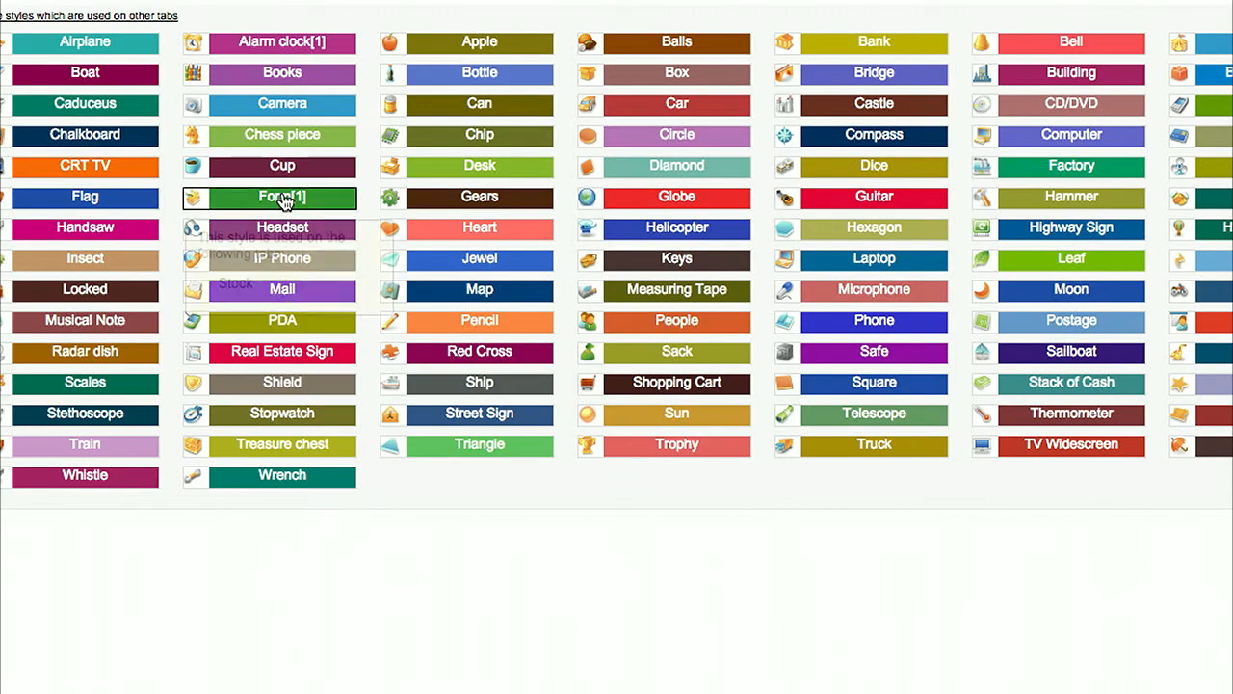
{"action": "left_click", "coordinate": [123, 135]}
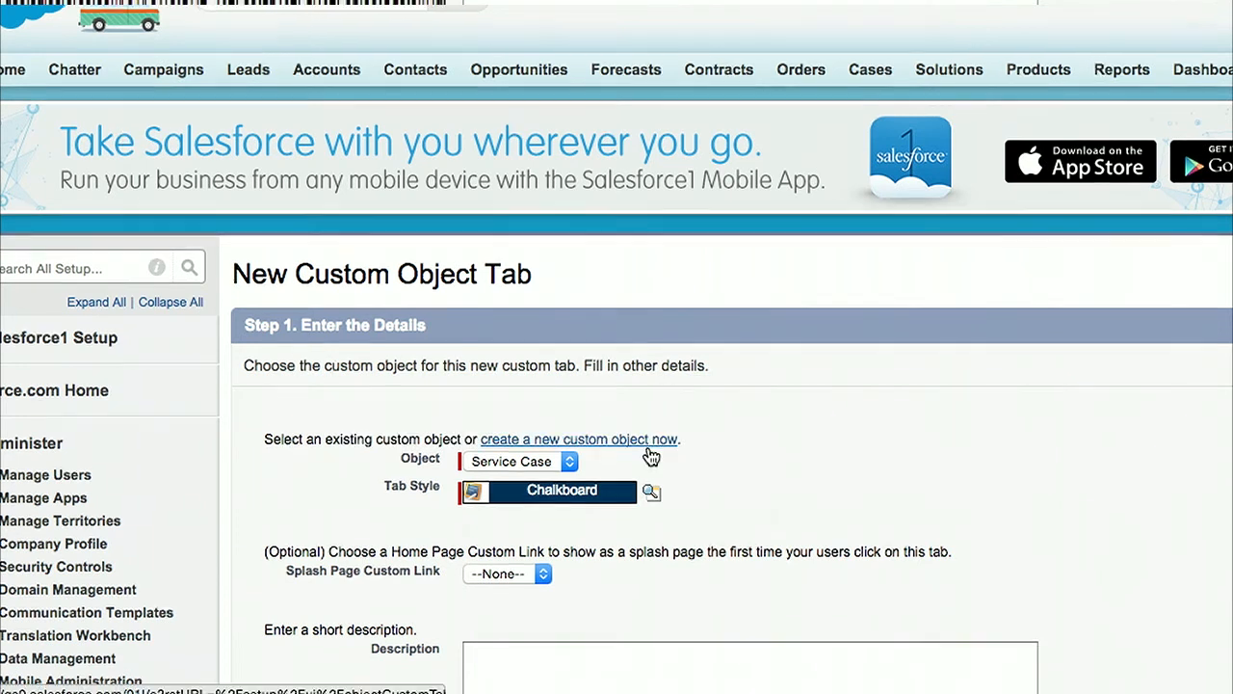
Step: Keep the tab Default On for all profiles and included in all custom apps, and save it
{"action": "scroll", "coordinate": [661, 440], "scroll_direction": "down", "scroll_amount": 2}
{"action": "scroll", "coordinate": [824, 396], "scroll_direction": "down", "scroll_amount": 4}
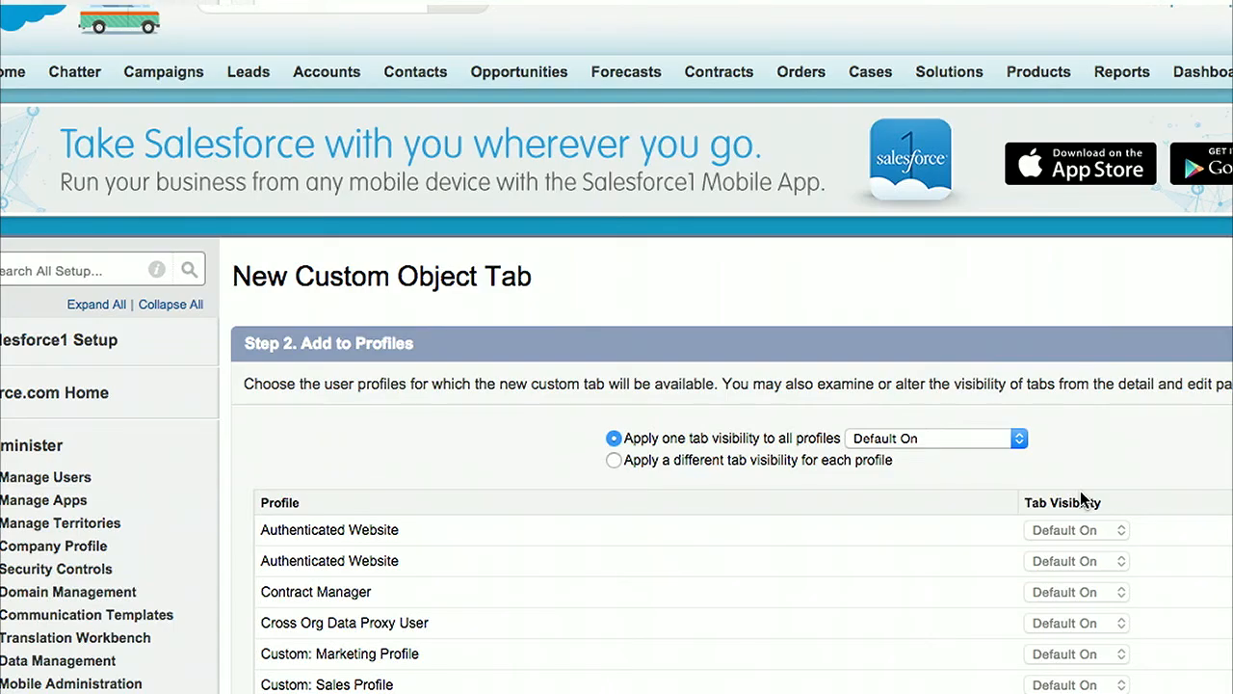
{"action": "scroll", "coordinate": [1081, 492], "scroll_direction": "down", "scroll_amount": 1}
{"action": "scroll", "coordinate": [1080, 491], "scroll_direction": "down", "scroll_amount": 20}
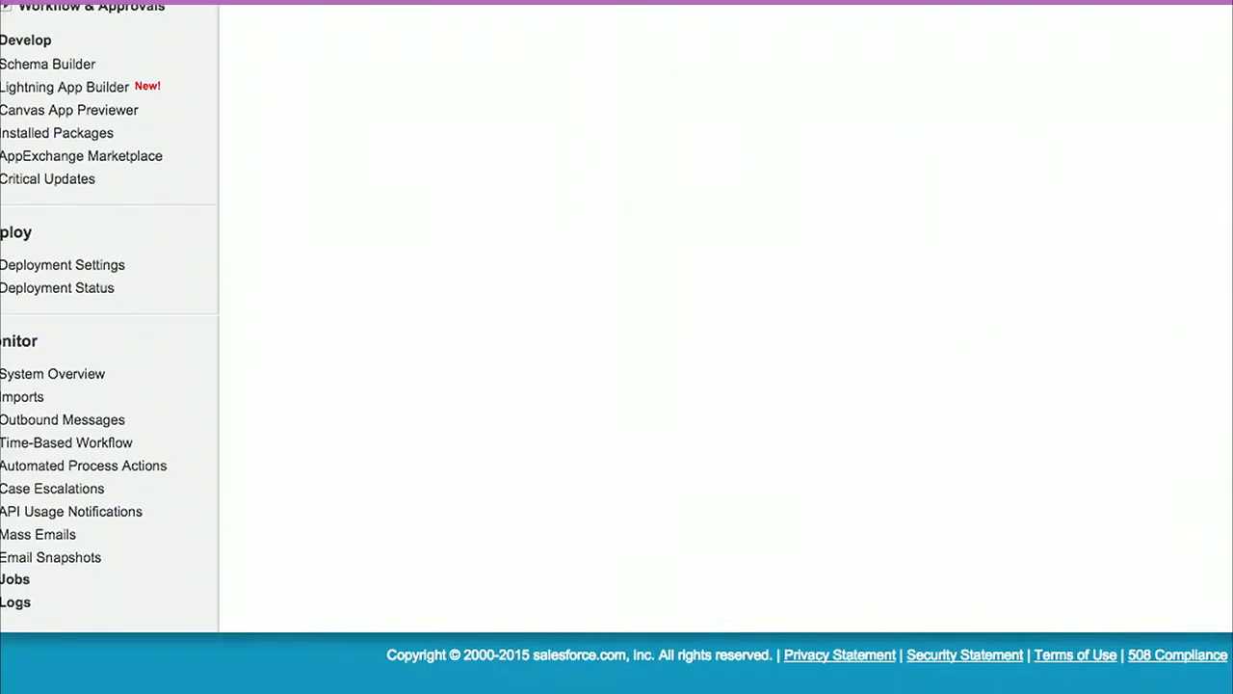
{"action": "scroll", "coordinate": [617, 347], "scroll_direction": "up", "scroll_amount": 10}
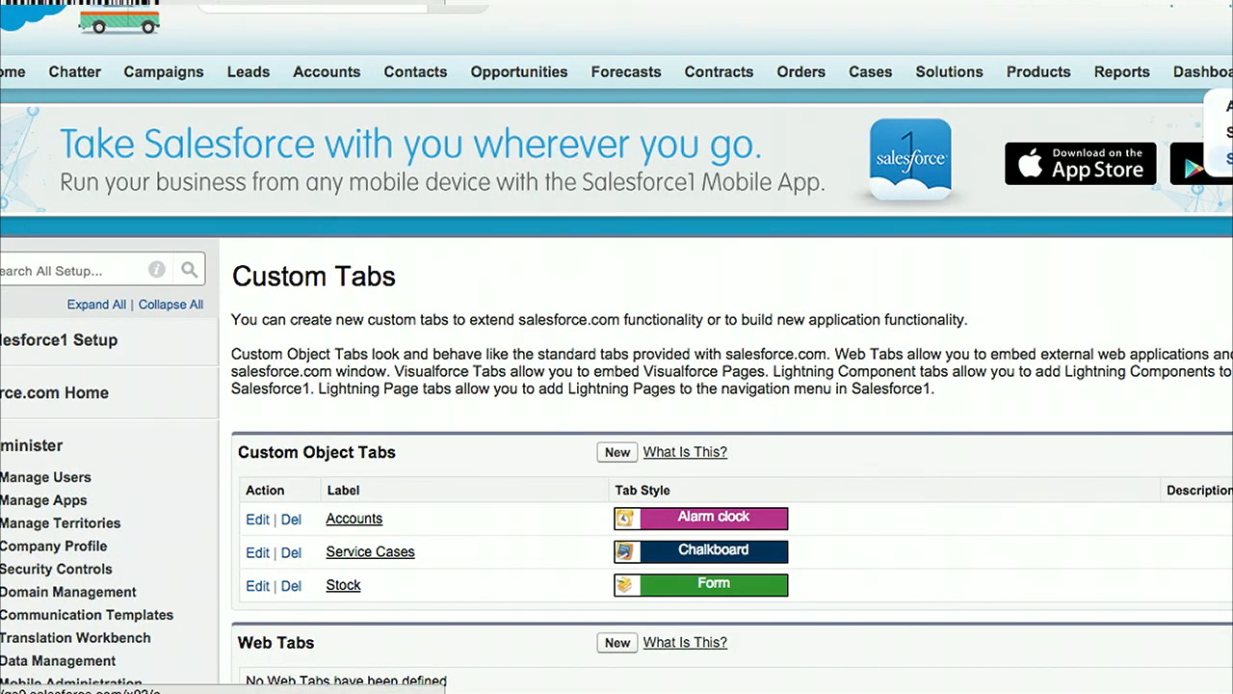
Step: View all records on the Service Cases tab, and look at the authentication settings for external systems without saving anything
{"action": "left_click", "coordinate": [1228, 159]}
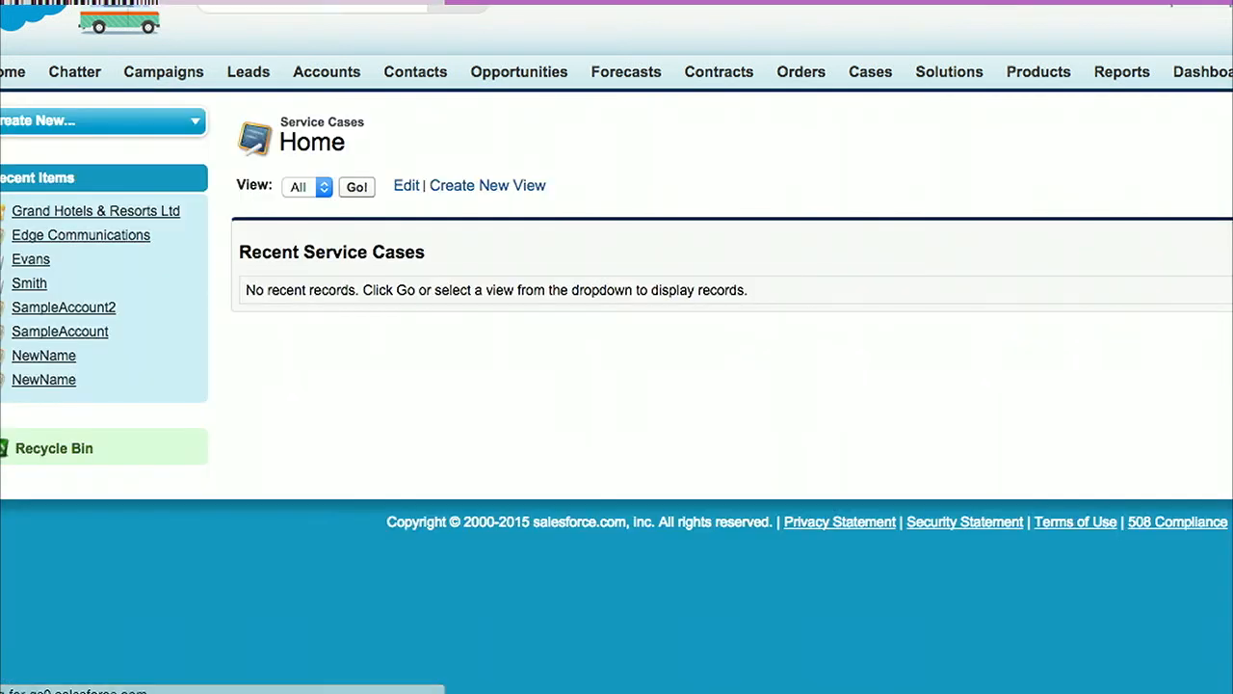
{"action": "left_click", "coordinate": [355, 187]}
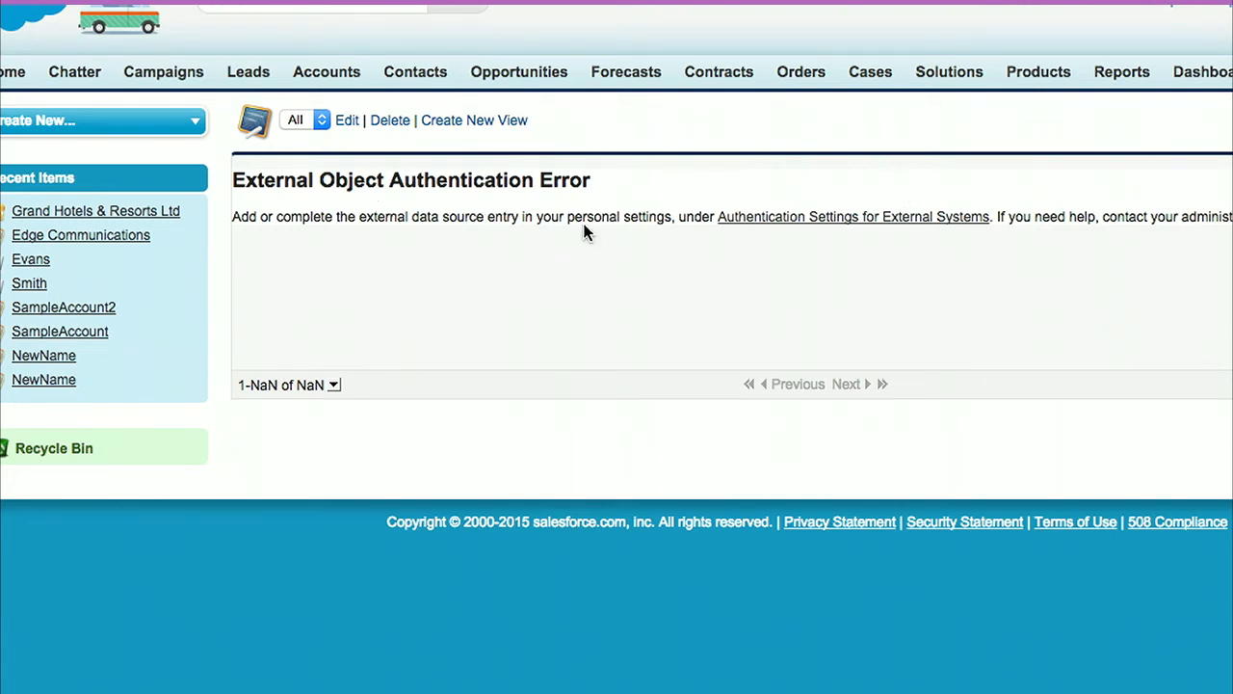
{"action": "left_click", "coordinate": [772, 226]}
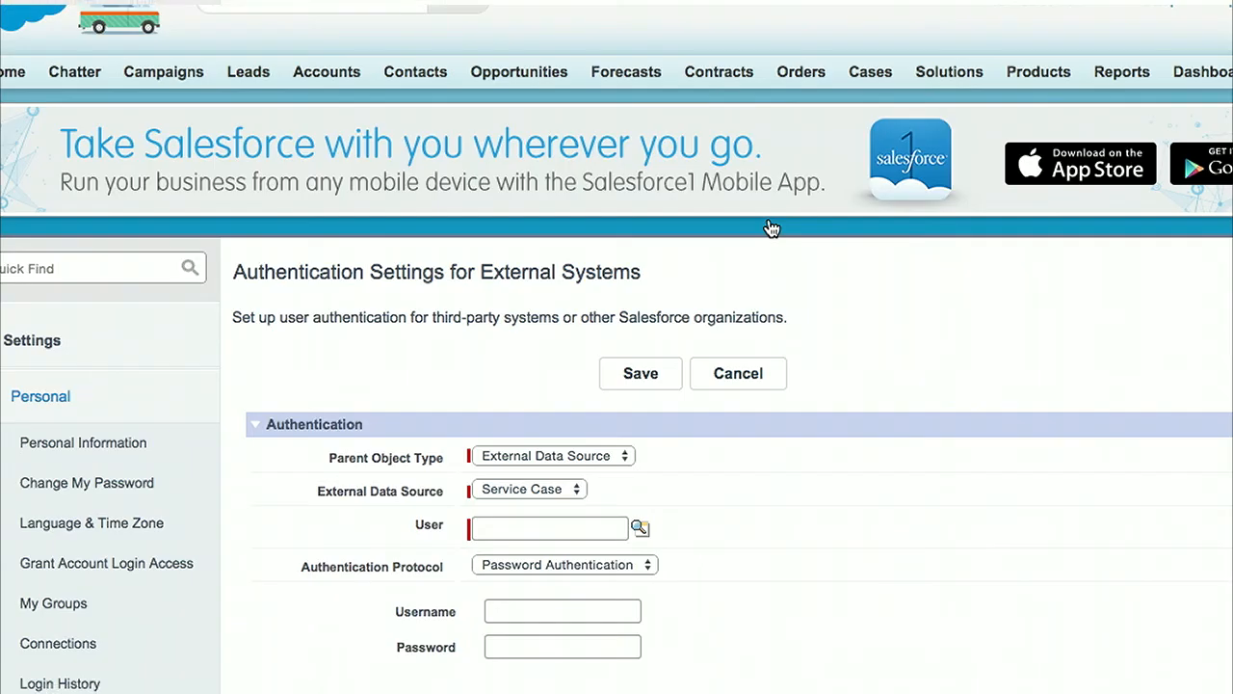
{"action": "left_click", "coordinate": [730, 383]}
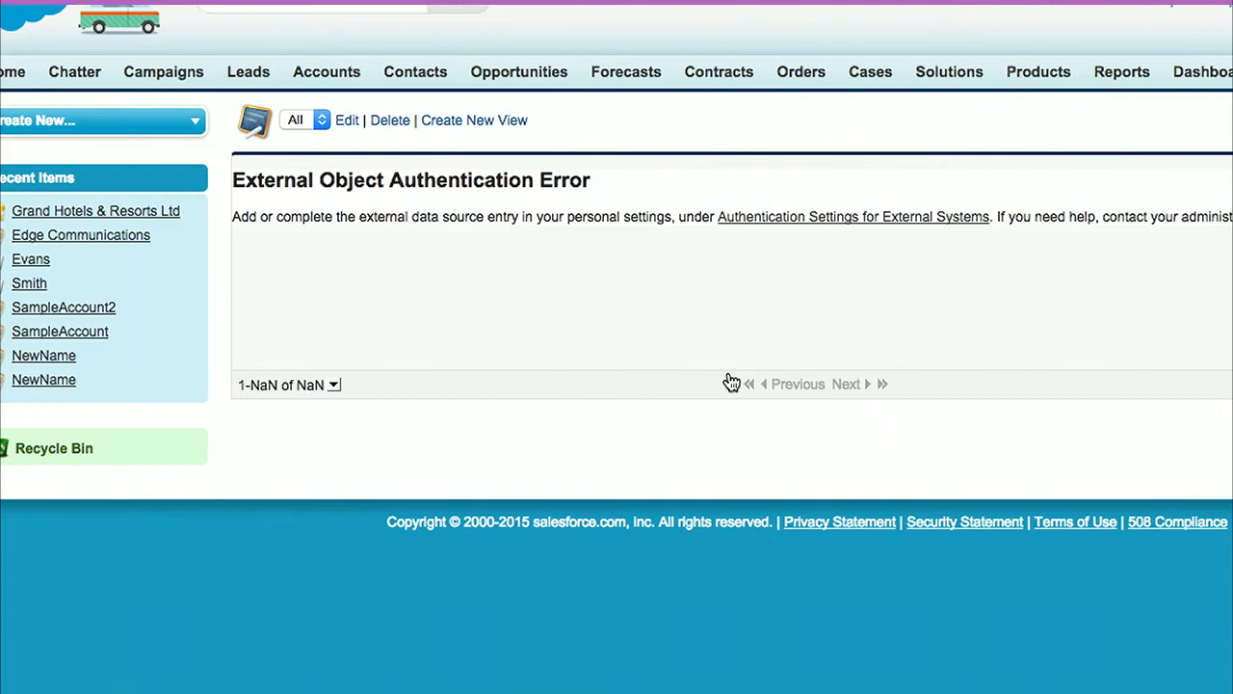